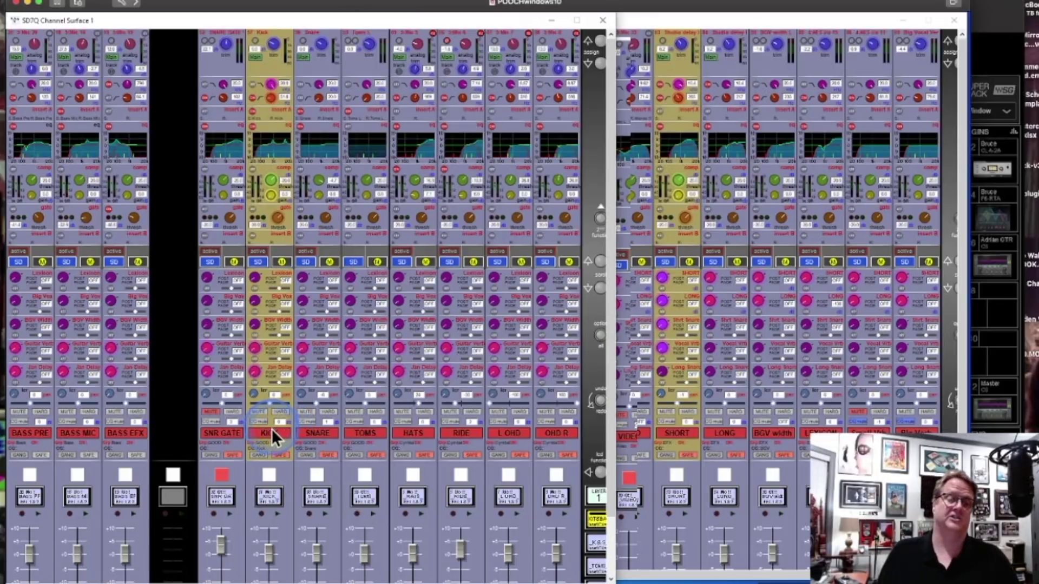
# - View the kick and snare mic bank, and open the KICK channel's Insert A send route from the drum group bank
pyautogui.click(599, 542)
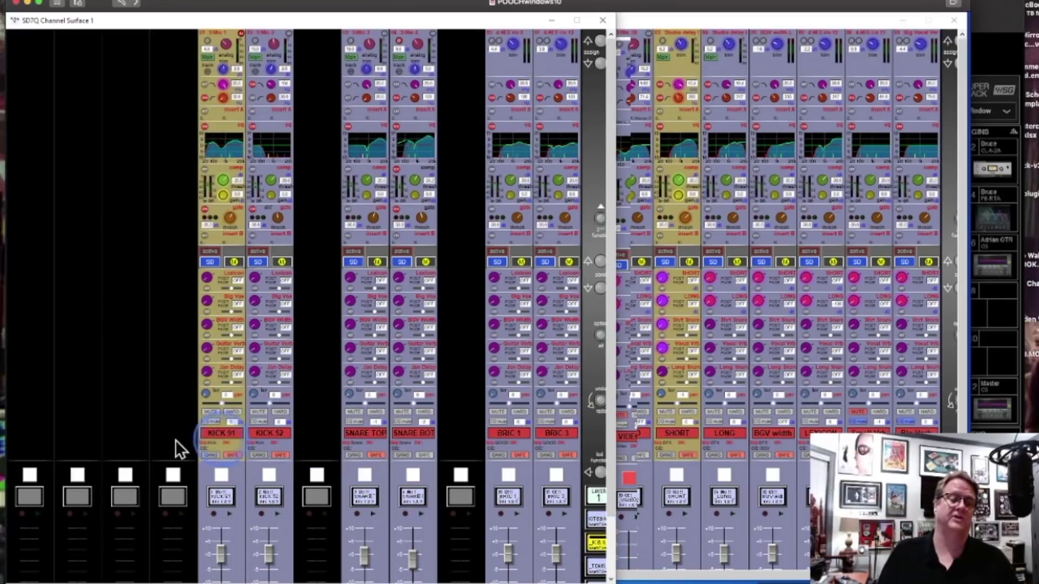
pyautogui.click(597, 519)
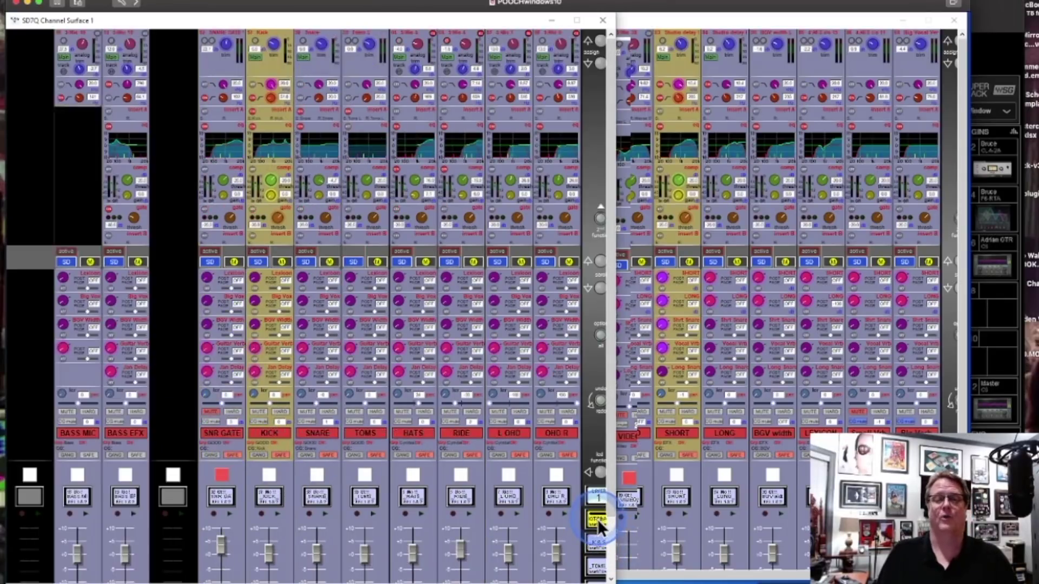
pyautogui.click(267, 431)
pyautogui.click(293, 415)
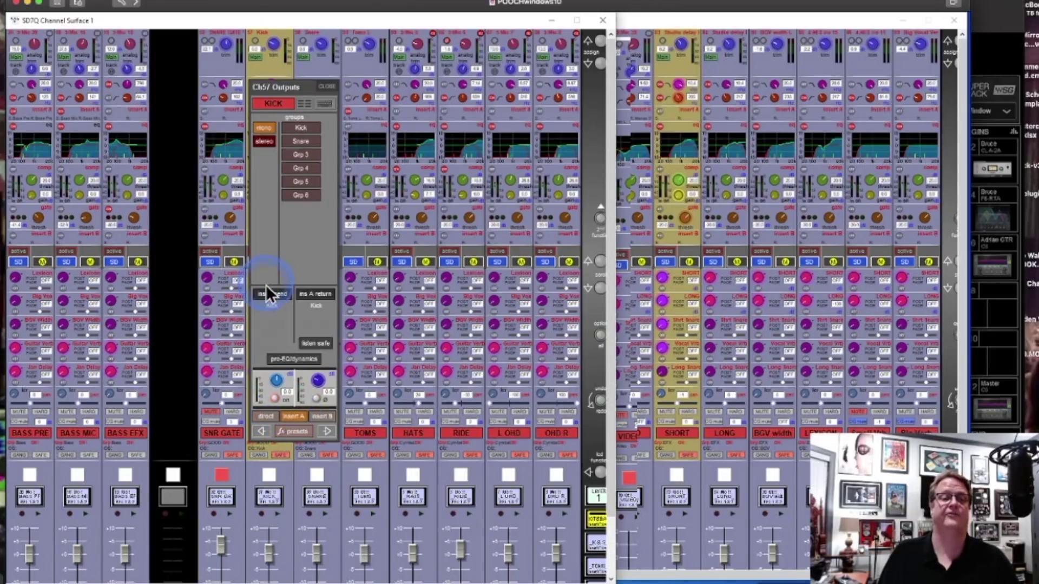
pyautogui.click(267, 292)
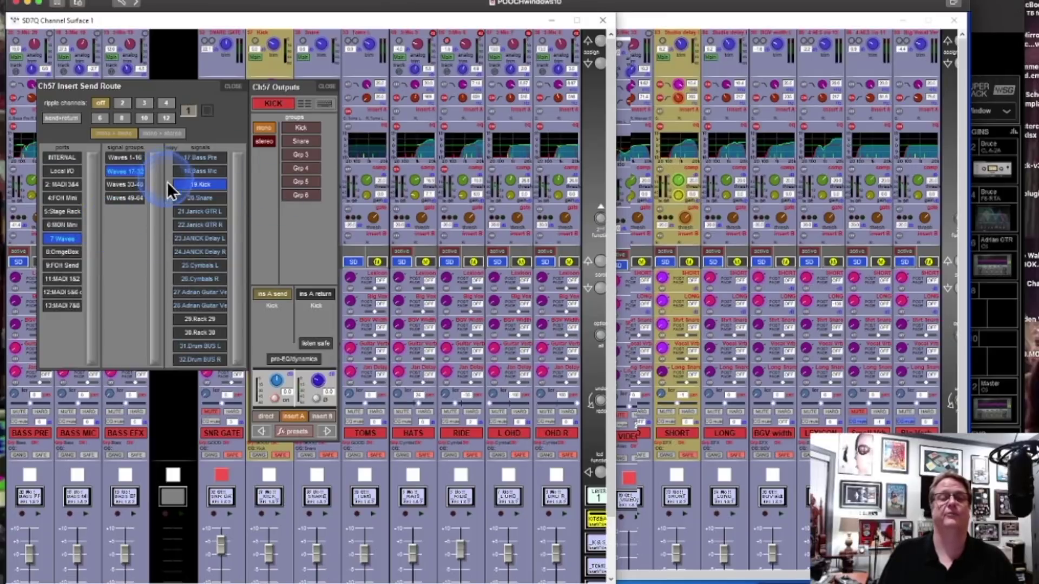
# - Switch to SuperRack and review the Kick rack's SSLChannel, dbx-160 and LoAir plugins, returning to Overview 1
pyautogui.hotkey('ctrl', 'Up')
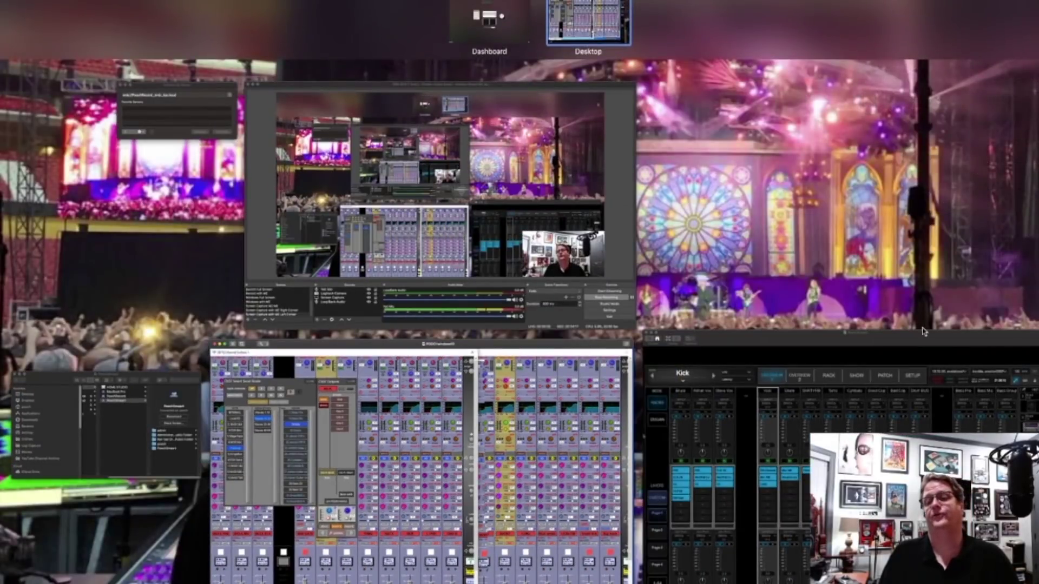
pyautogui.click(916, 345)
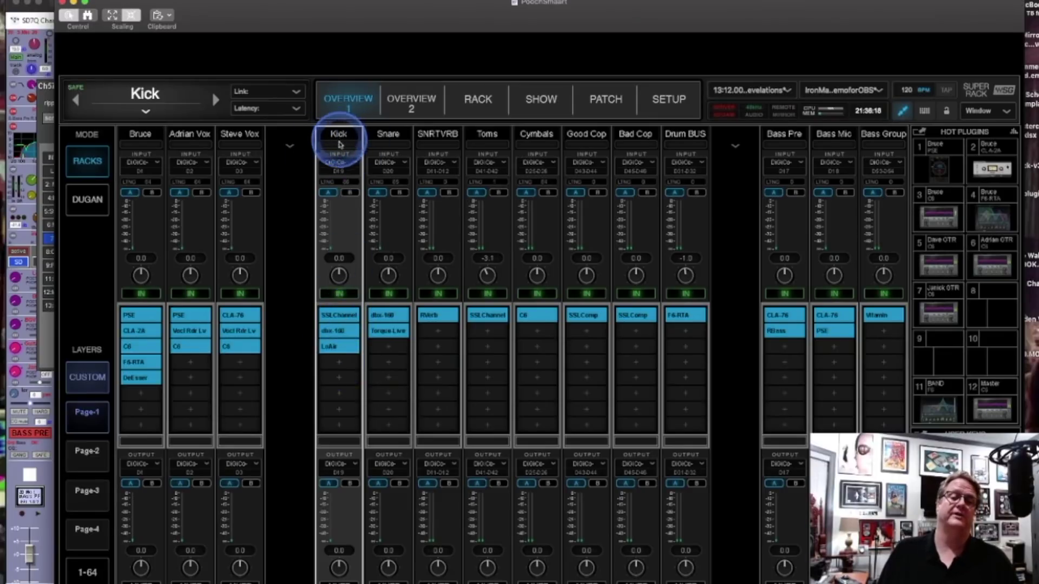
pyautogui.click(339, 315)
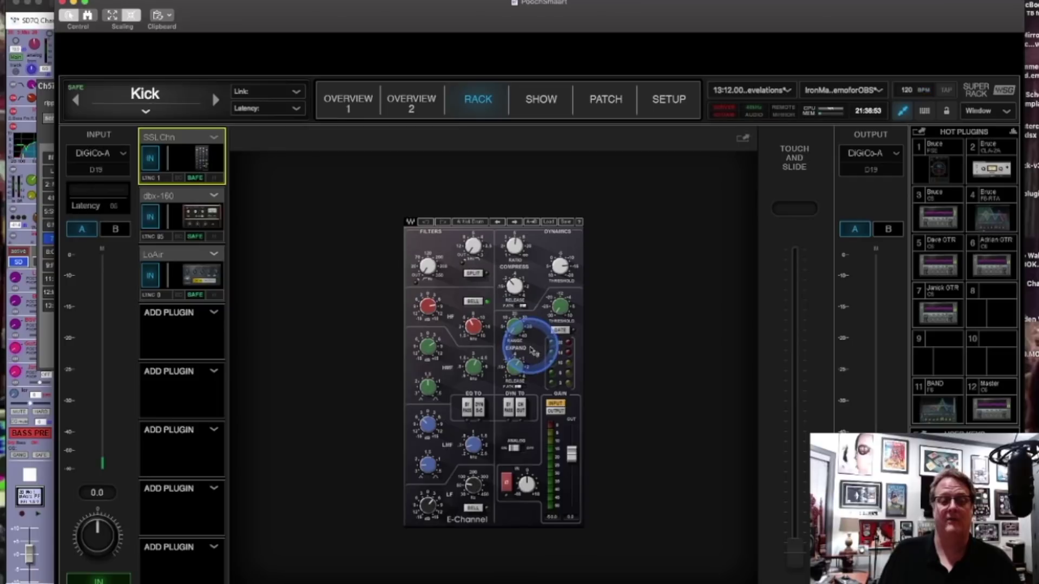
pyautogui.click(197, 228)
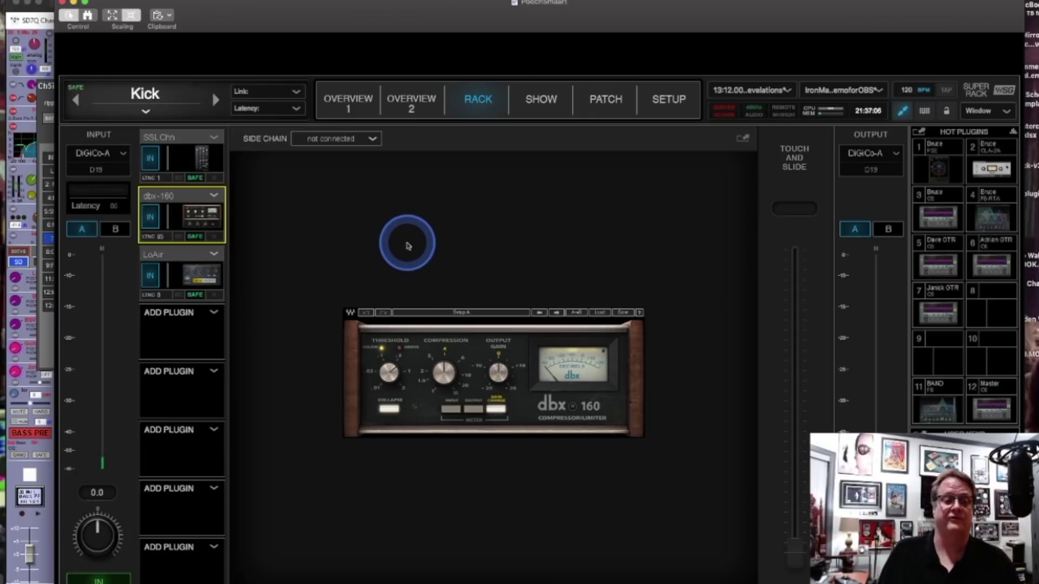
pyautogui.click(191, 280)
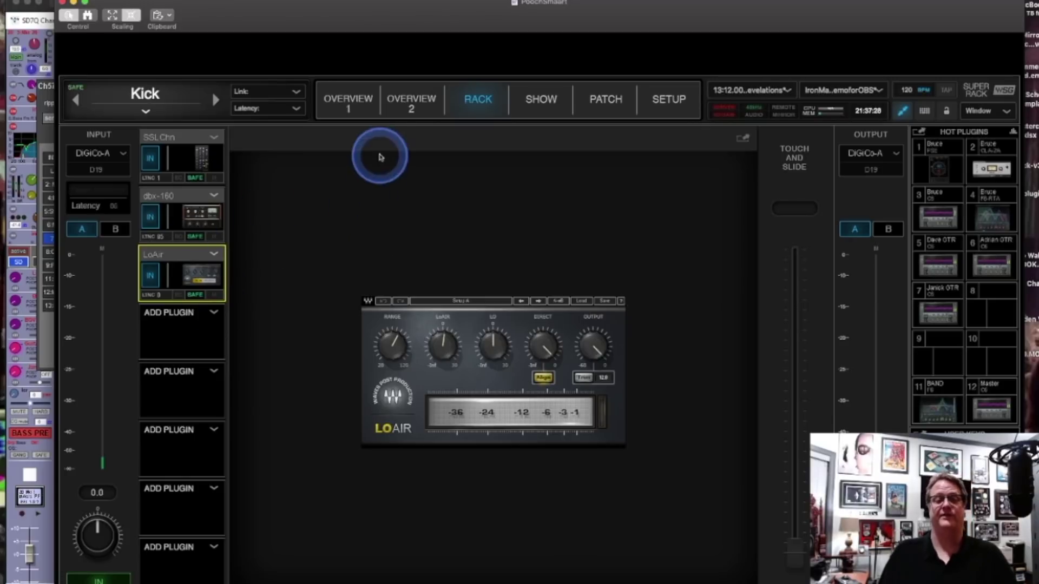
pyautogui.click(354, 101)
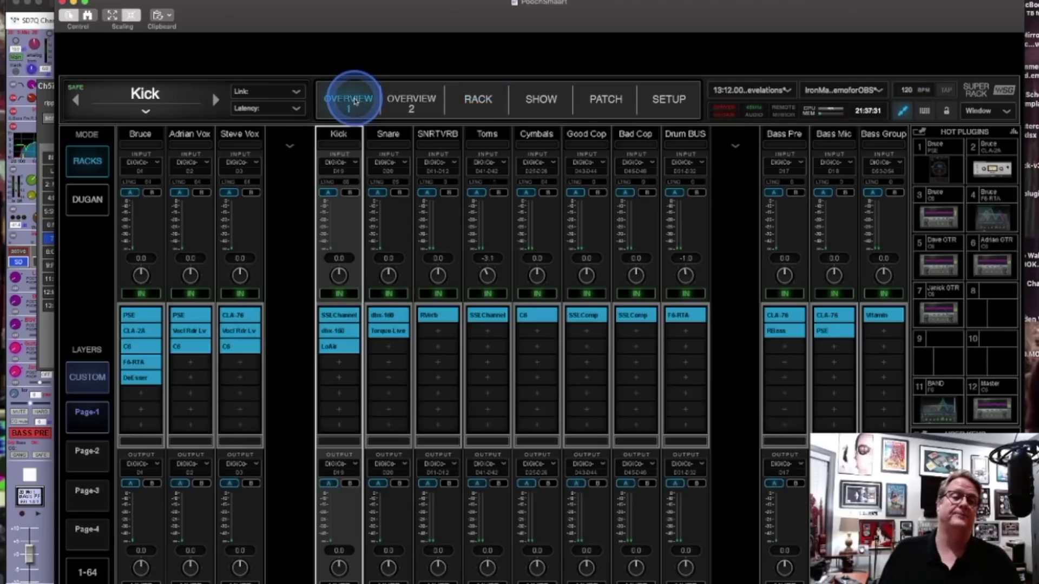
# - Switch back to the console software and close the KICK channel's insert send route and outputs windows
pyautogui.click(36, 32)
pyautogui.click(314, 294)
pyautogui.click(230, 86)
pyautogui.click(326, 82)
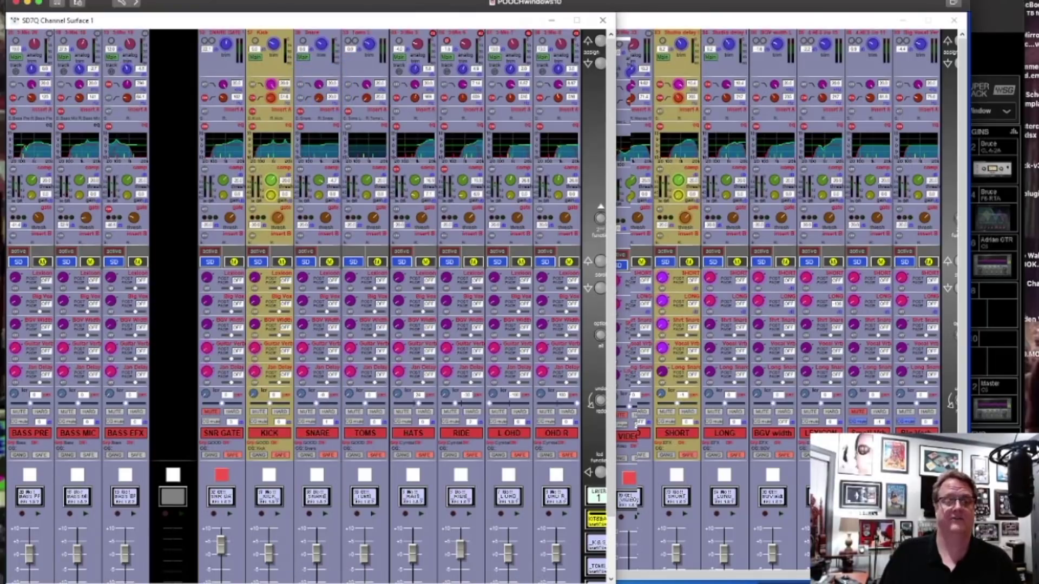
# - Examine the SNARE TOP and SNARE BOT channels in the kick and snare mic bank, and return to the drum group bank
pyautogui.click(557, 530)
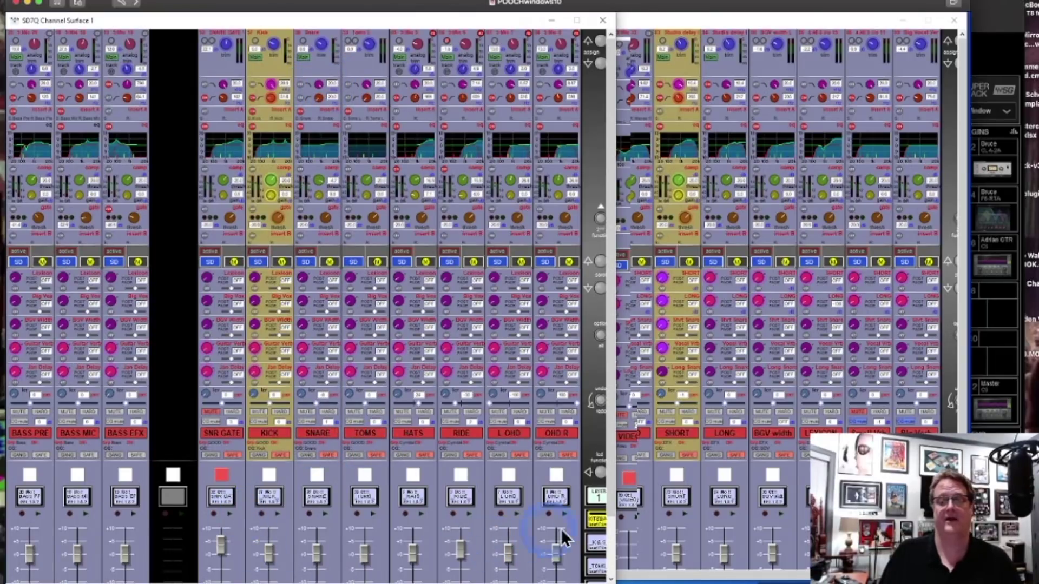
pyautogui.click(595, 543)
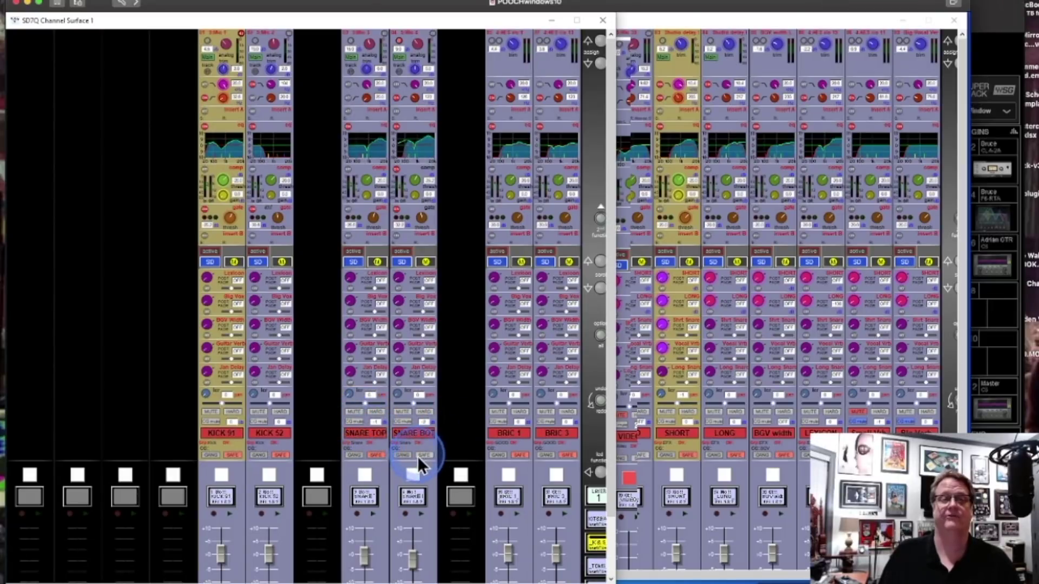
pyautogui.click(378, 142)
pyautogui.click(433, 298)
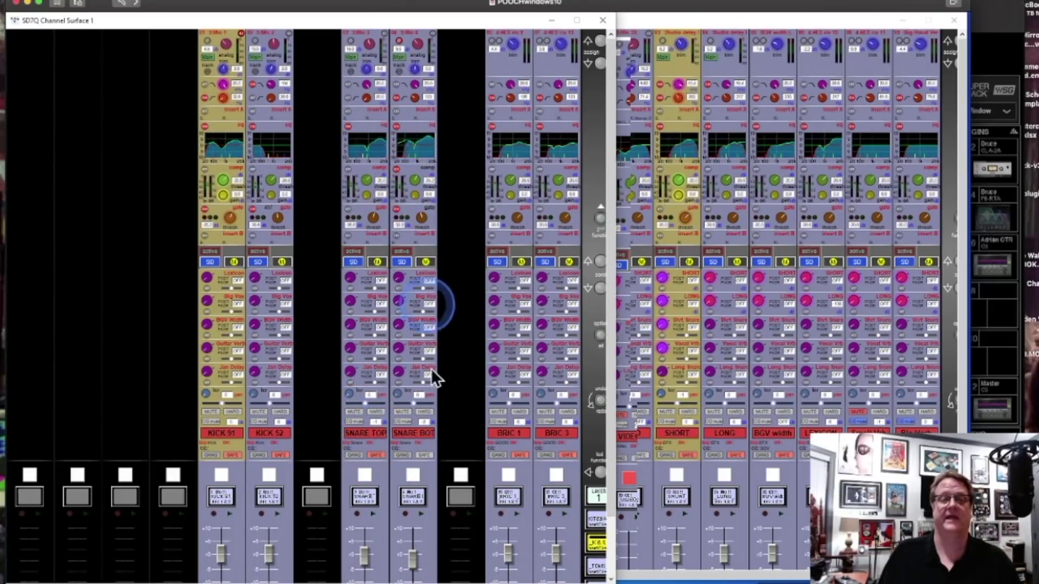
pyautogui.click(615, 537)
pyautogui.click(596, 520)
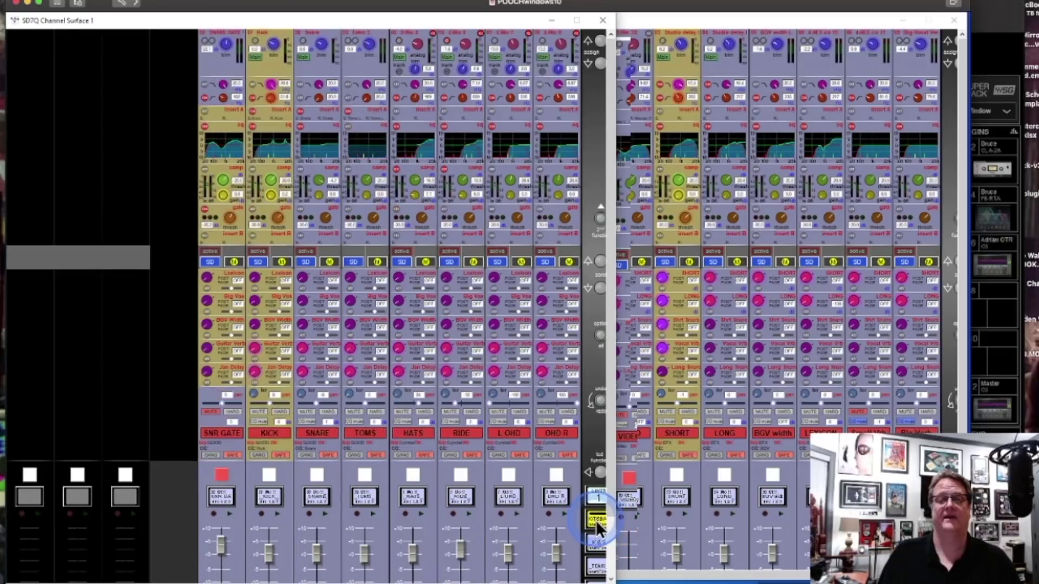
# - Open the SNARE channel's Insert A send route to inspect its Waves routing
pyautogui.click(315, 433)
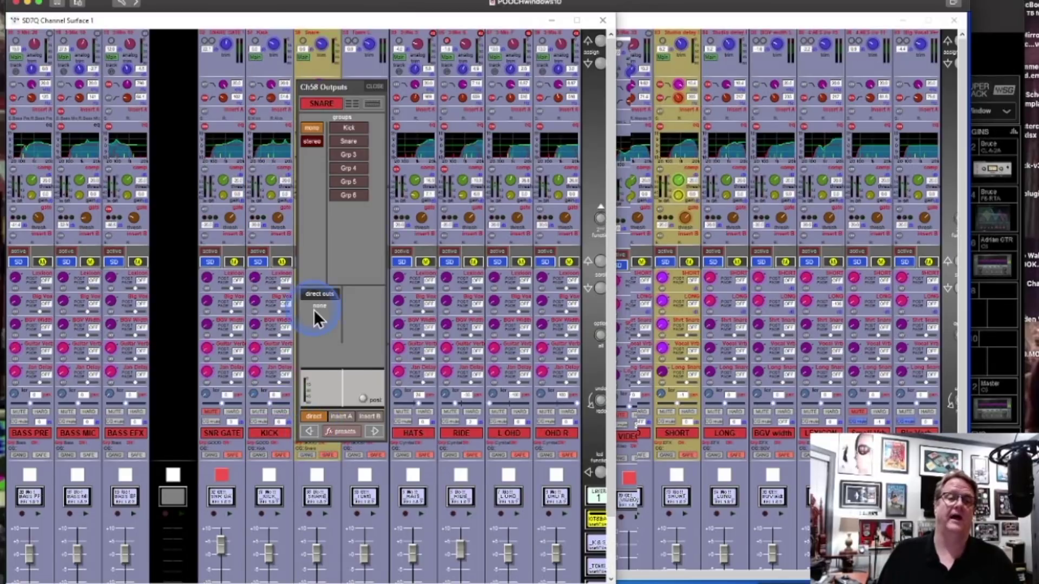
pyautogui.click(341, 417)
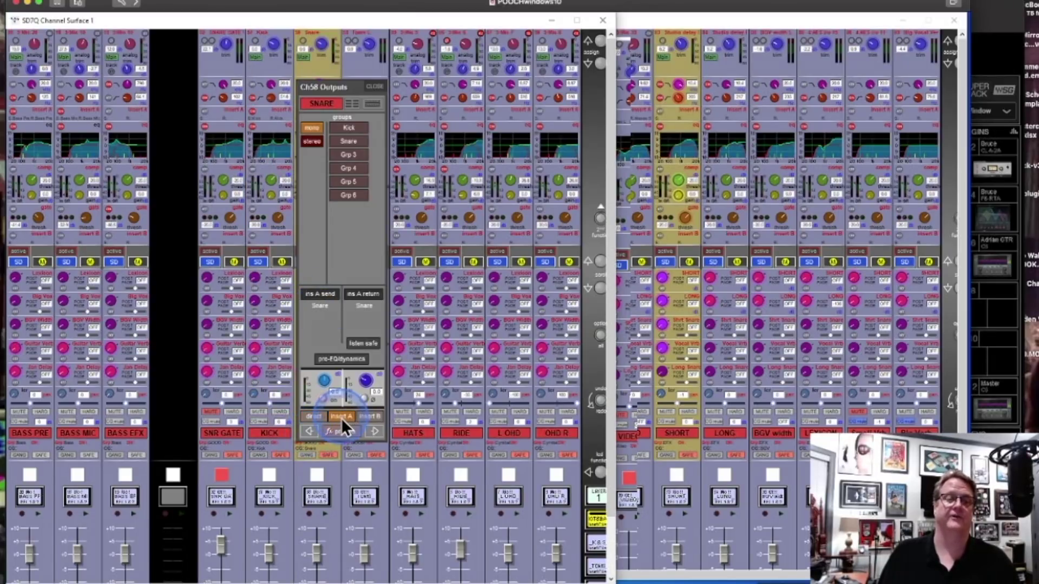
pyautogui.click(318, 294)
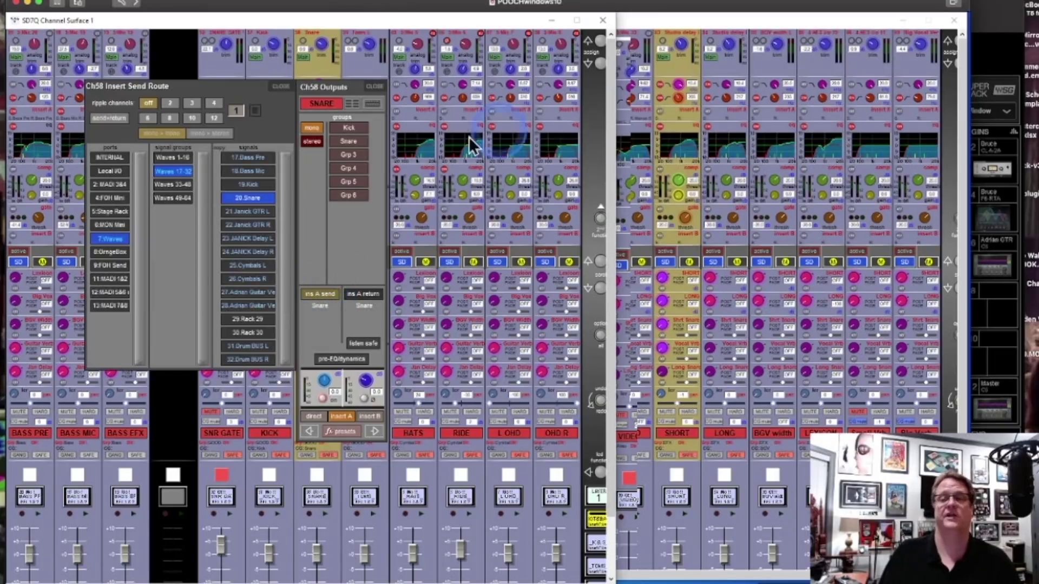
# - Switch to SuperRack and review the Snare rack's dbx-160 and Torque Live plugins, returning to Overview 1
pyautogui.click(998, 27)
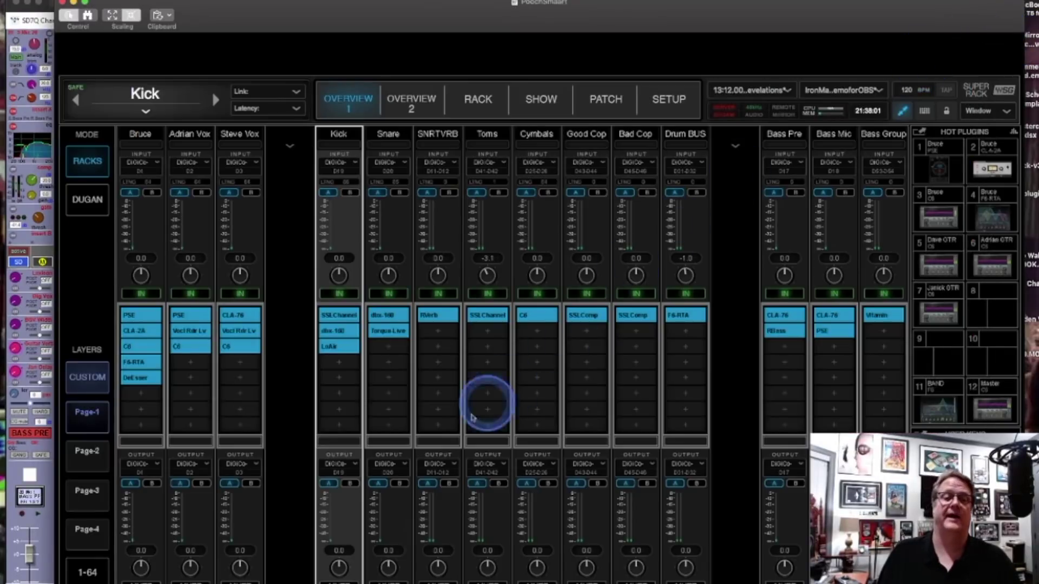
pyautogui.click(391, 316)
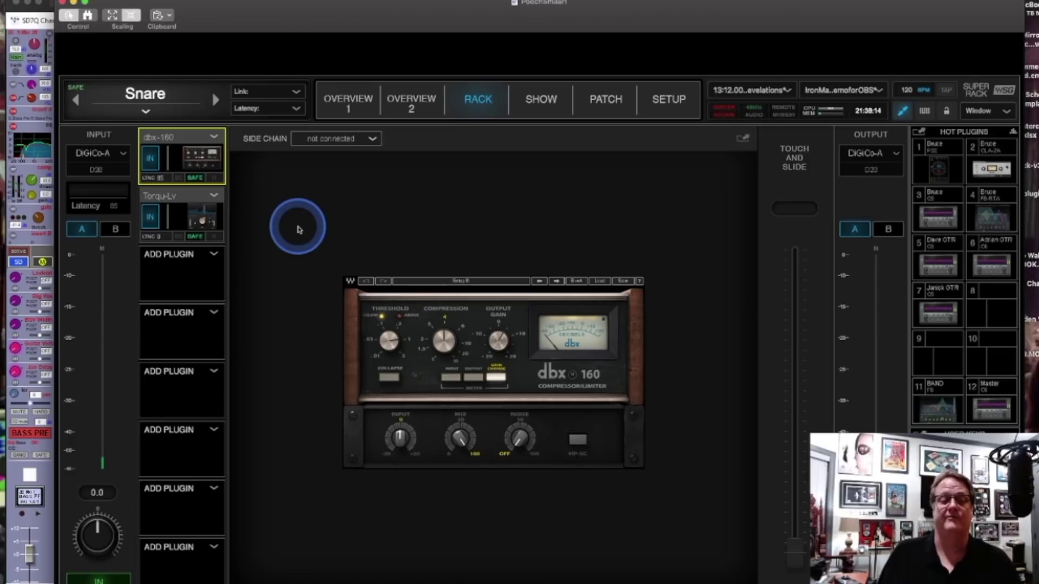
pyautogui.click(203, 216)
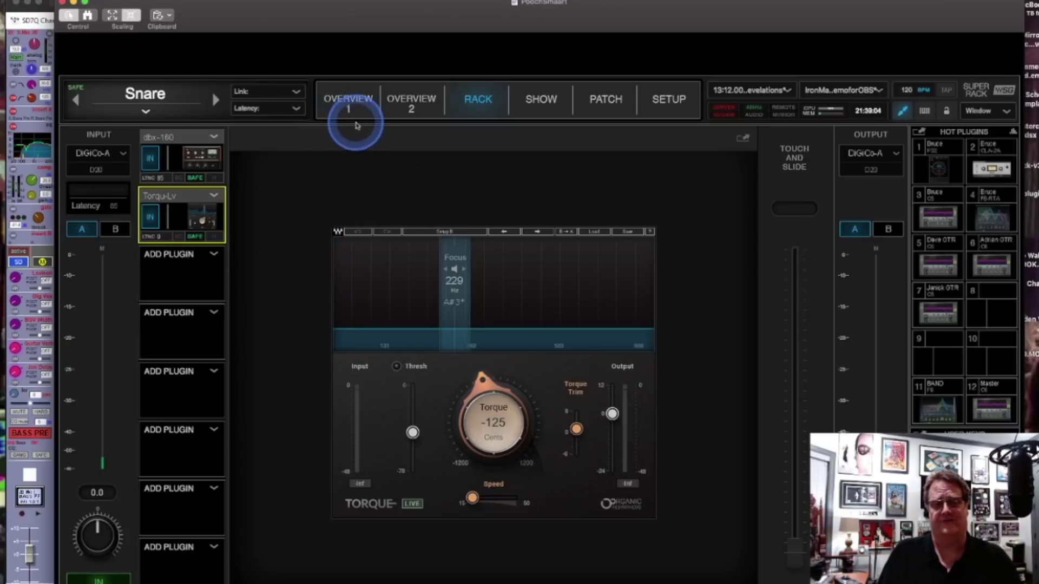
pyautogui.click(350, 104)
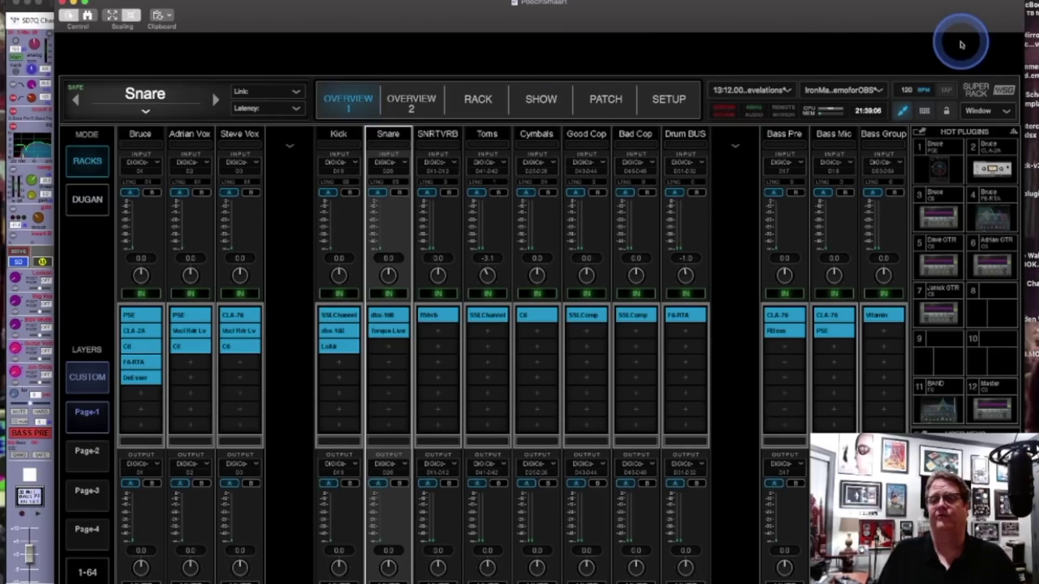
# - Switch back to the console software and close the SNARE channel's insert send route and outputs windows
pyautogui.click(36, 25)
pyautogui.click(256, 113)
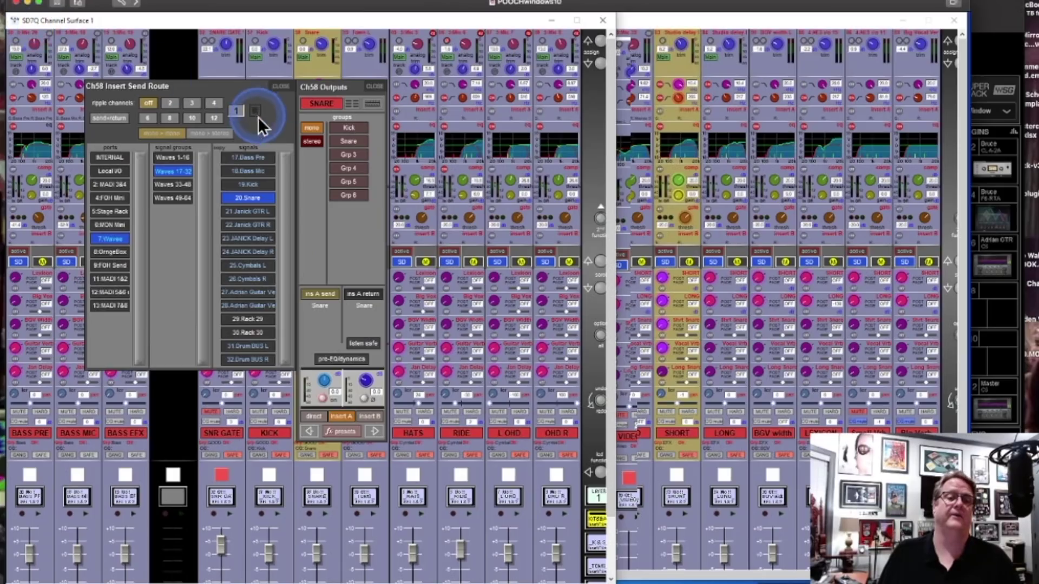
pyautogui.click(375, 87)
pyautogui.click(299, 351)
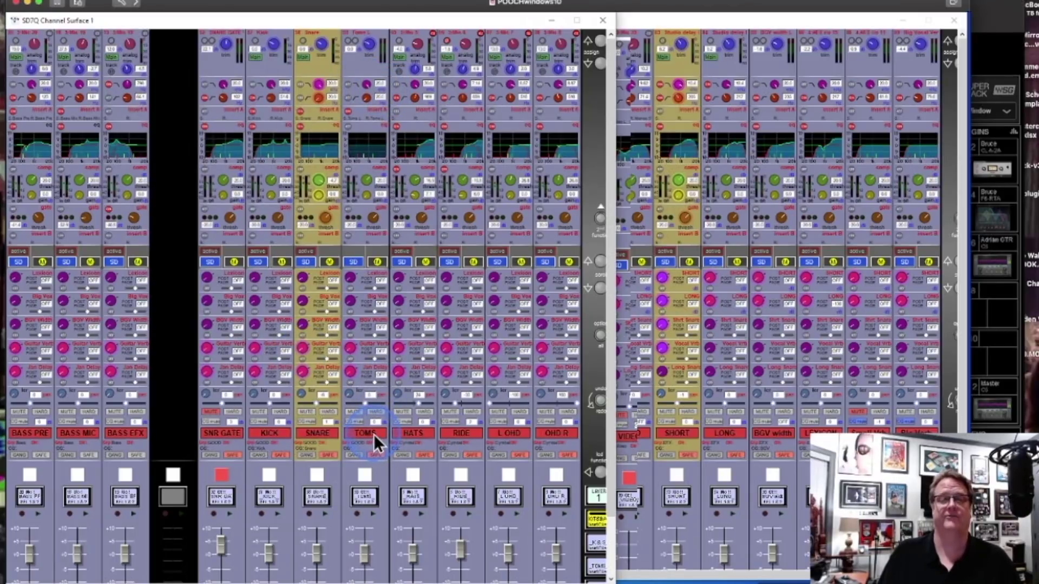
# - In the toms bank, switch every channel from TOM 1 & 2 through FLOOR to the SD processing
pyautogui.click(595, 567)
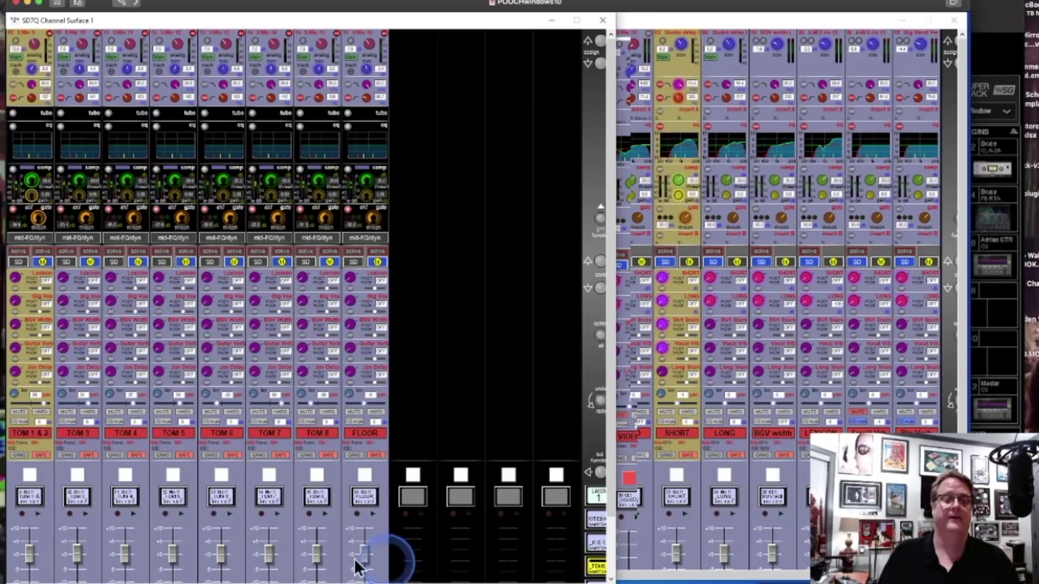
pyautogui.click(277, 454)
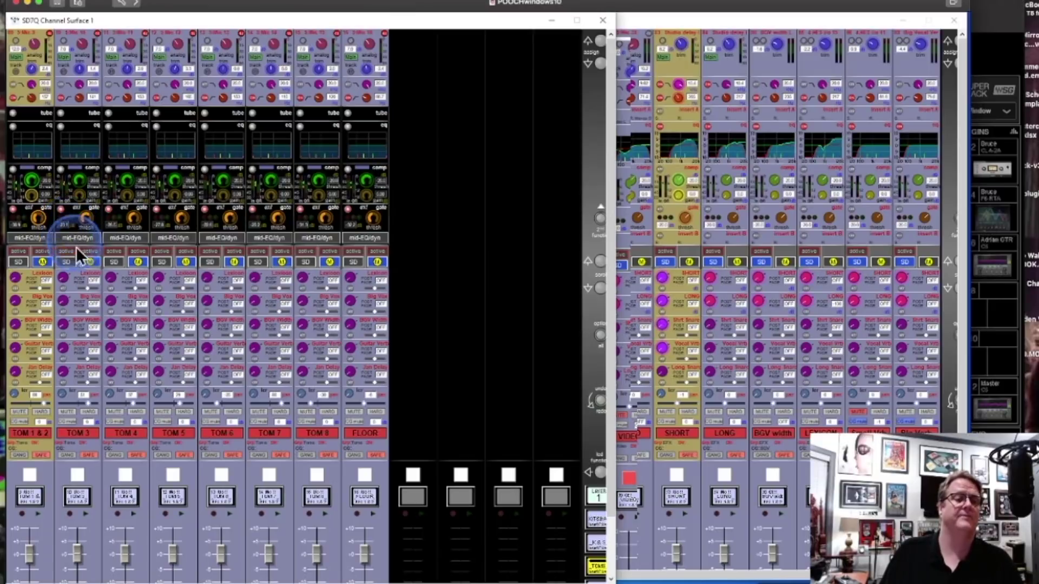
pyautogui.click(63, 260)
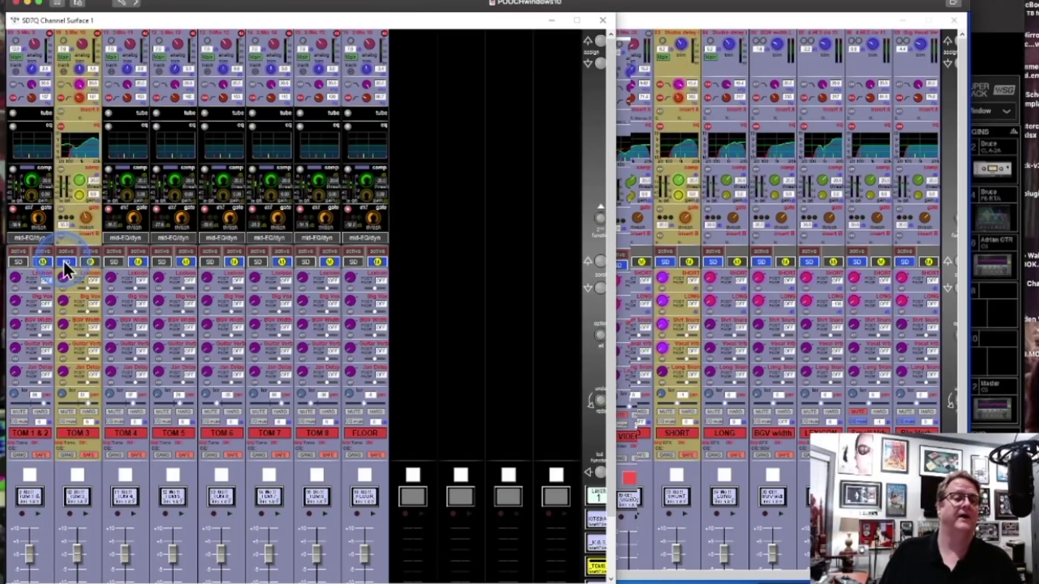
pyautogui.click(12, 262)
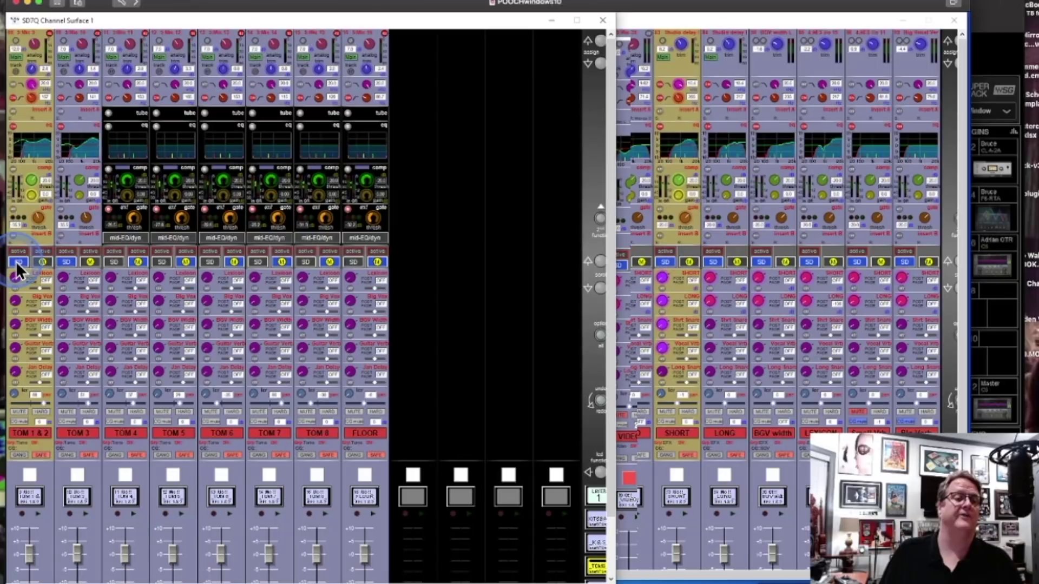
pyautogui.click(114, 262)
pyautogui.click(161, 261)
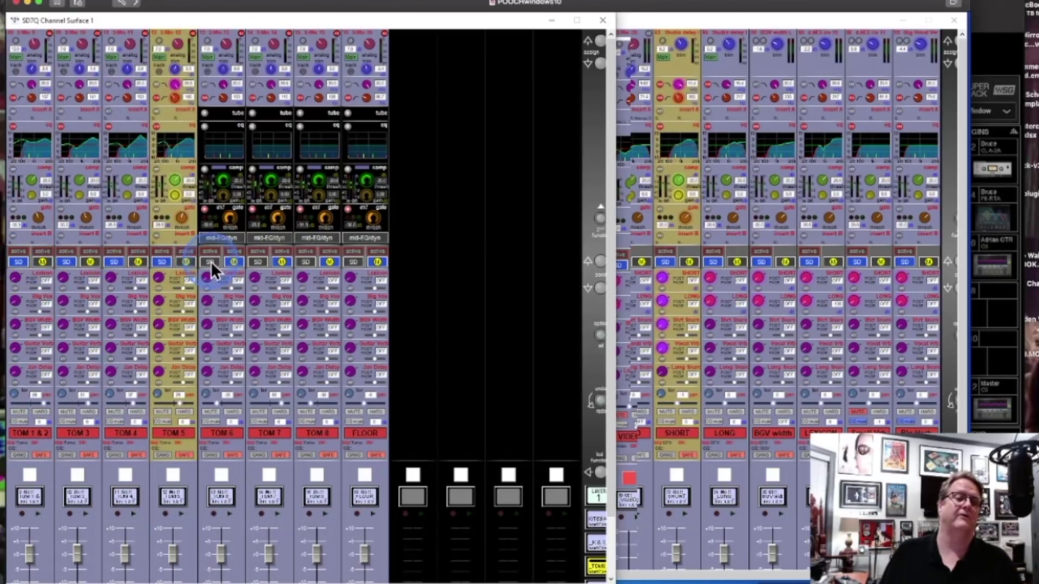
pyautogui.click(210, 262)
pyautogui.click(258, 262)
pyautogui.click(314, 261)
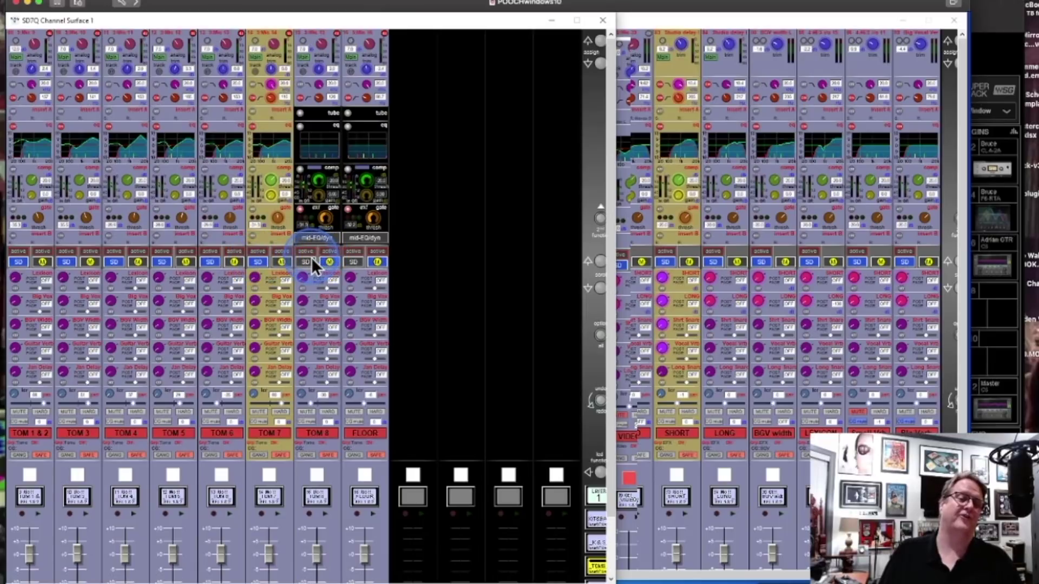
pyautogui.click(353, 262)
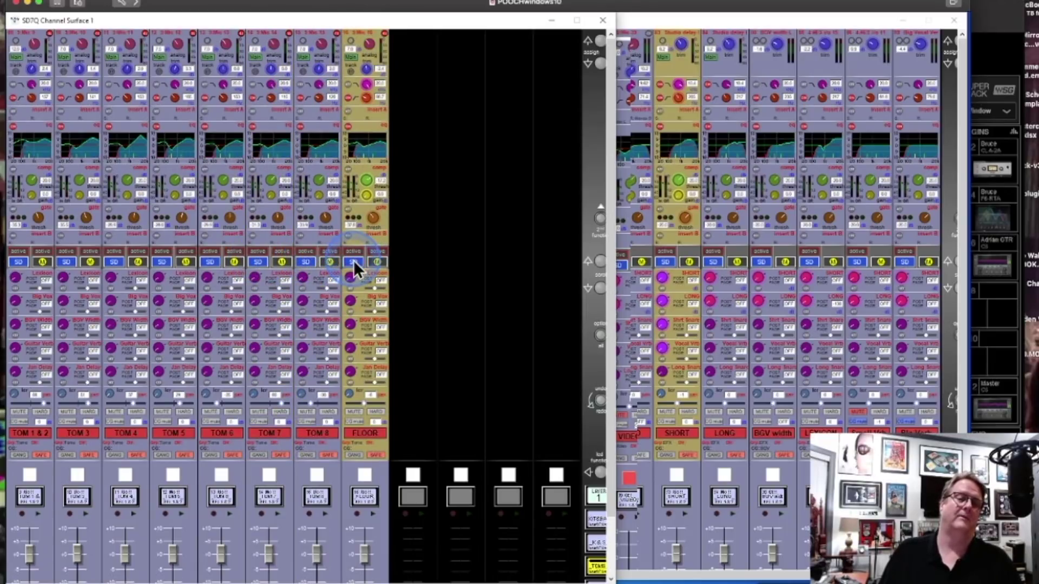
# - Switch the TOM 1 & 2 channel back to the M processing
pyautogui.click(18, 262)
pyautogui.click(43, 262)
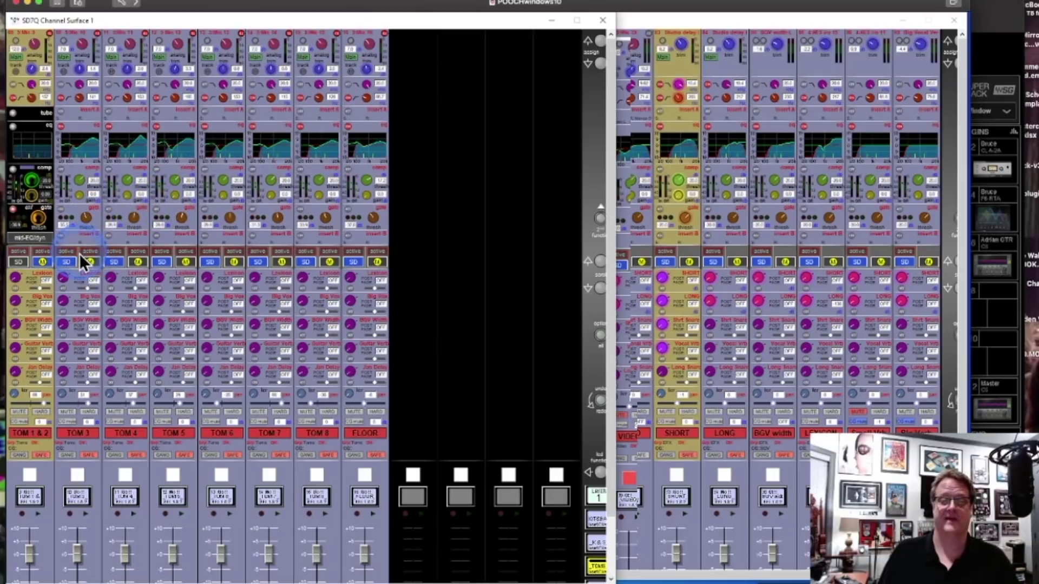
# - Return to the layer 1 drum bank and open the TOMS channel's outputs at insert A with its insert send route
pyautogui.click(332, 410)
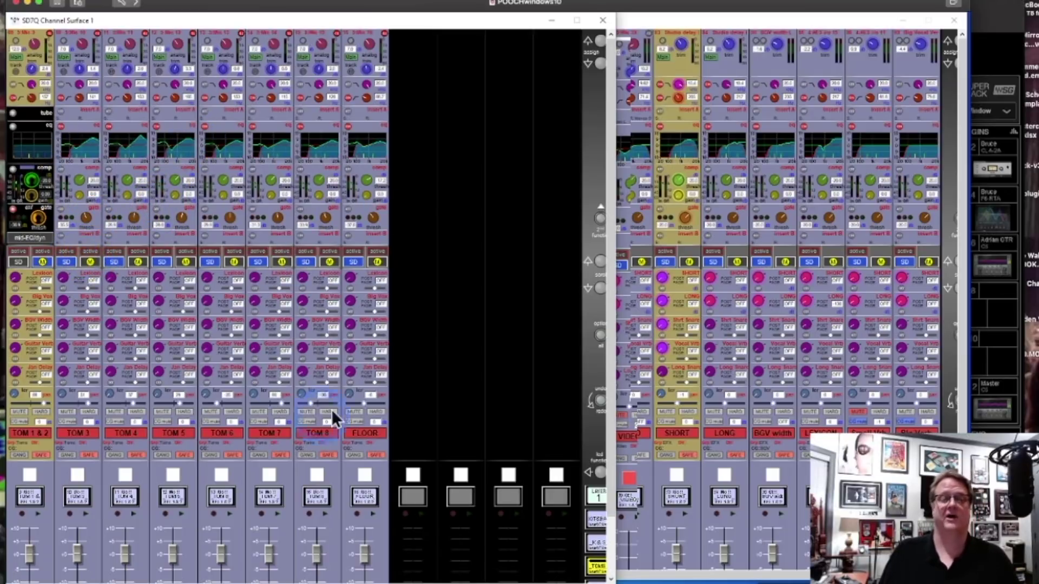
pyautogui.click(597, 521)
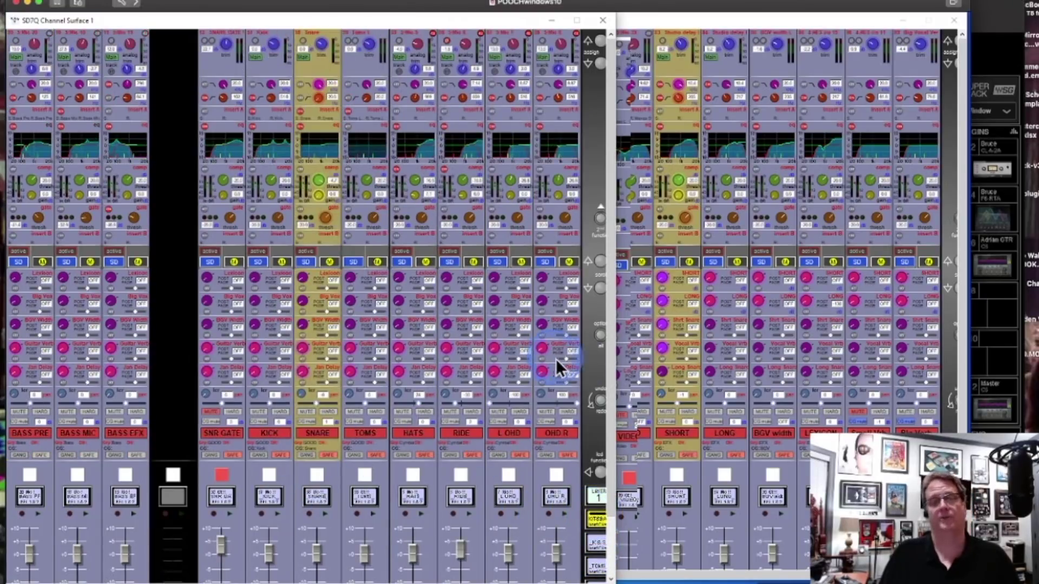
pyautogui.click(375, 434)
pyautogui.click(375, 434)
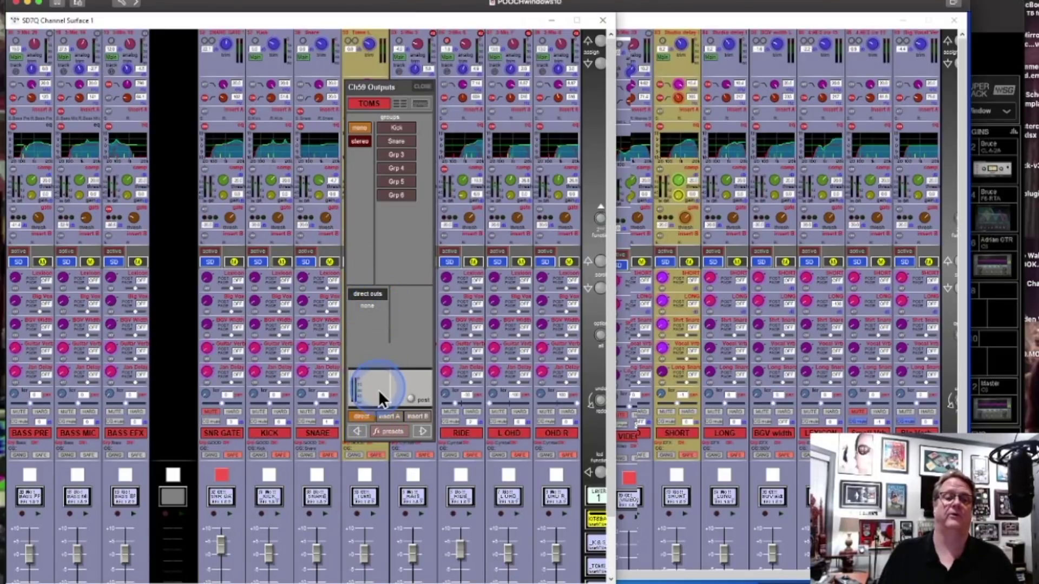
pyautogui.click(394, 415)
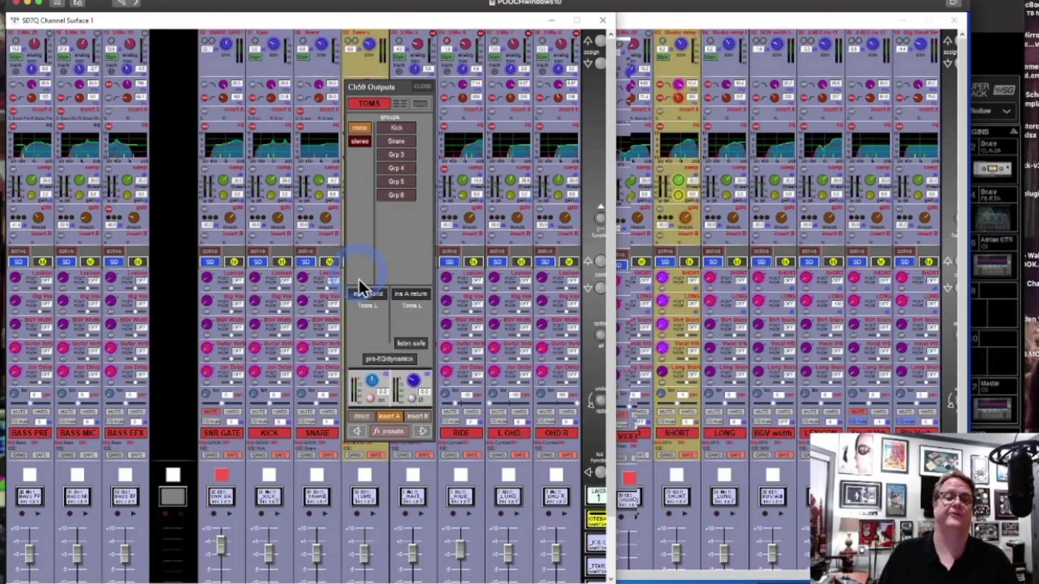
pyautogui.click(368, 295)
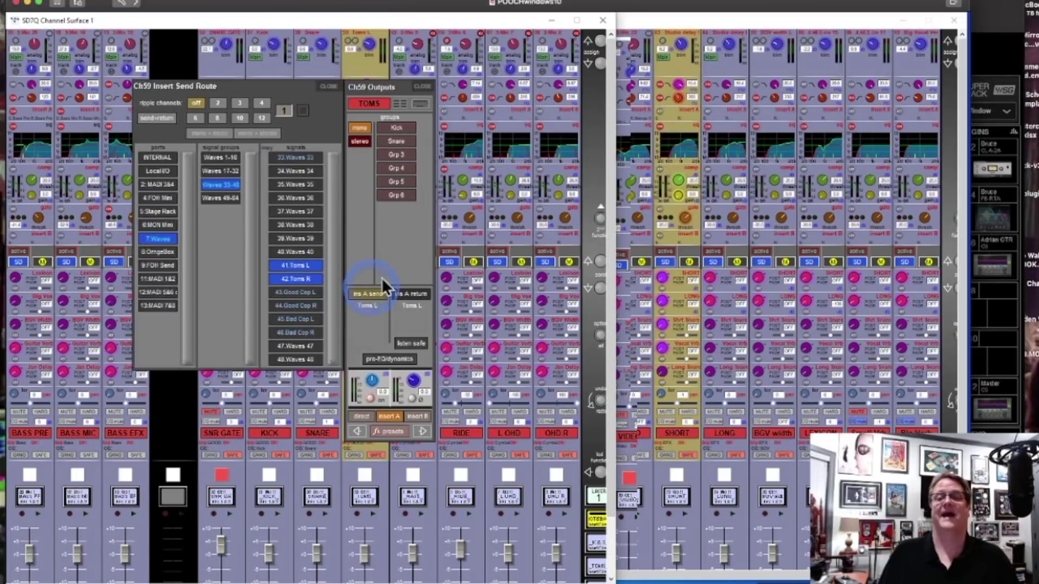
# - Switch to SuperRack and review the Toms rack's SSLChannel plugin, returning to Overview 1
pyautogui.click(1004, 17)
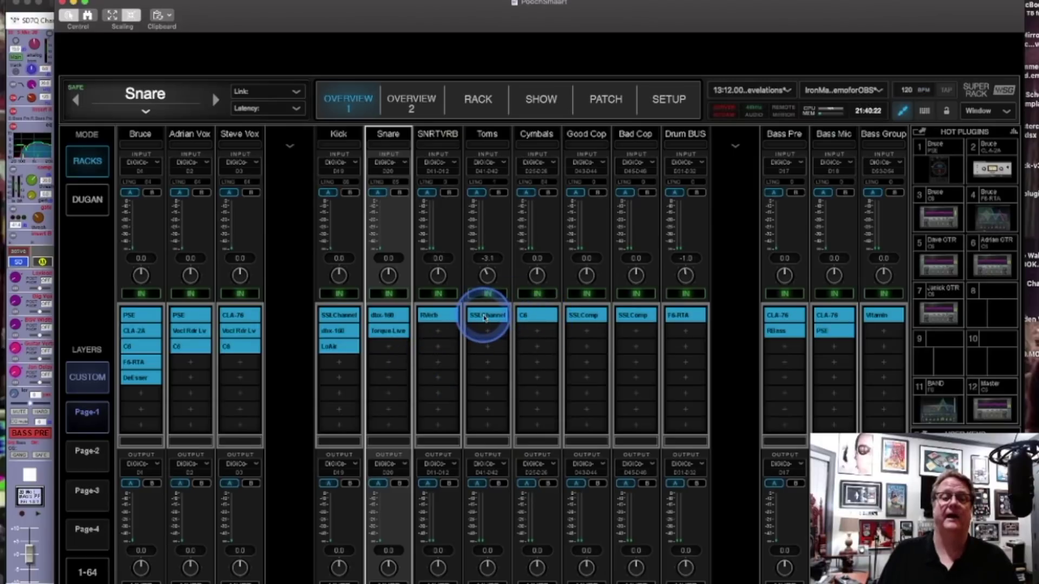
pyautogui.doubleClick(484, 316)
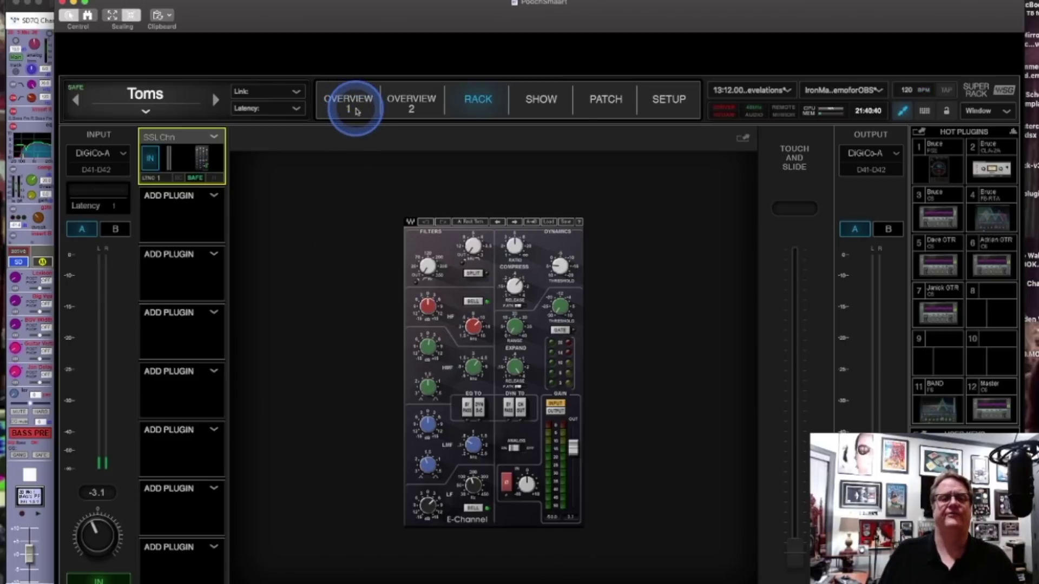
pyautogui.click(355, 108)
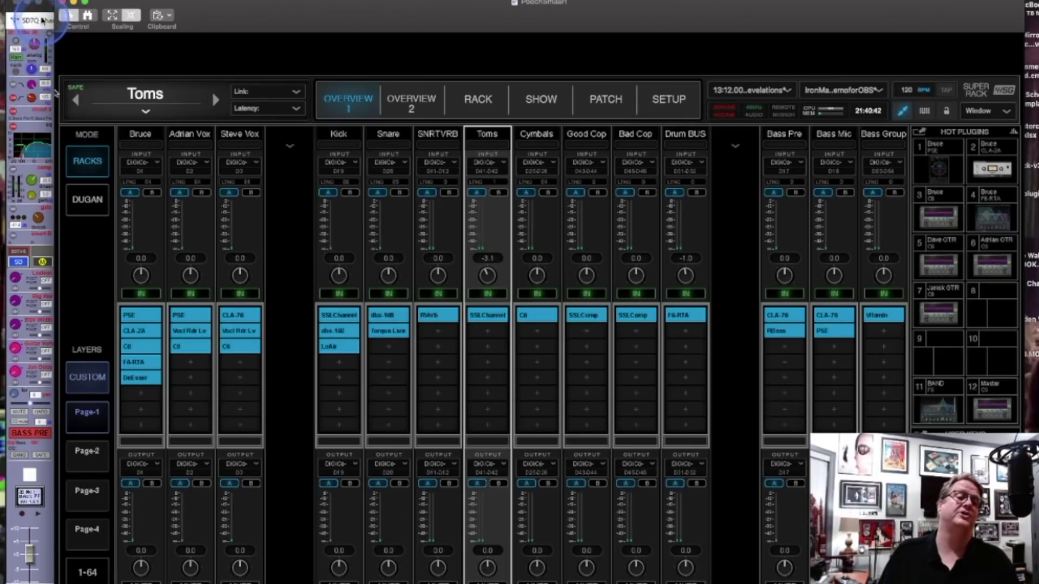
# - Switch back to the console software and close the TOMS channel's insert send route and outputs windows
pyautogui.click(42, 20)
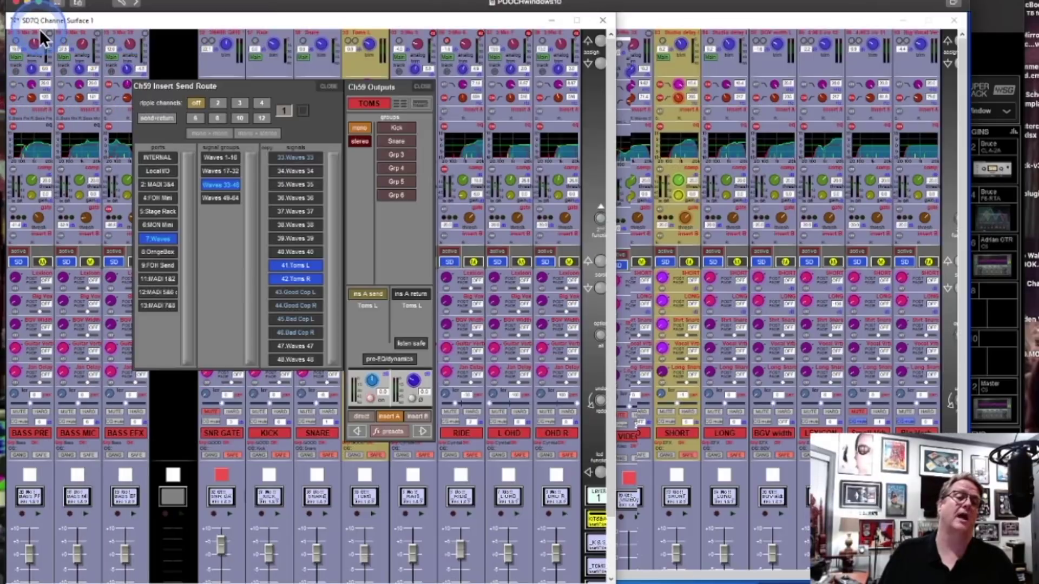
pyautogui.click(325, 81)
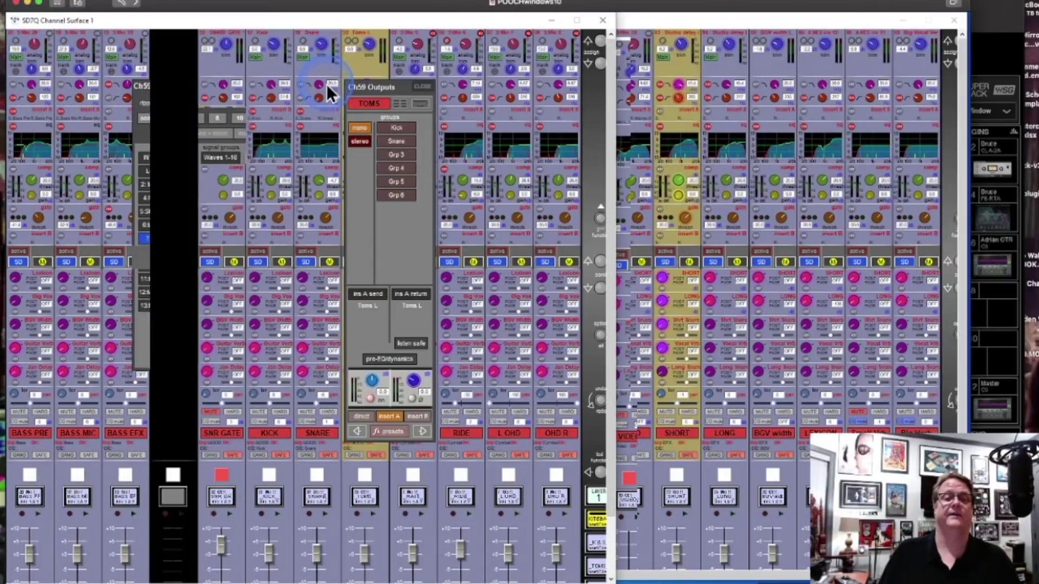
pyautogui.click(420, 82)
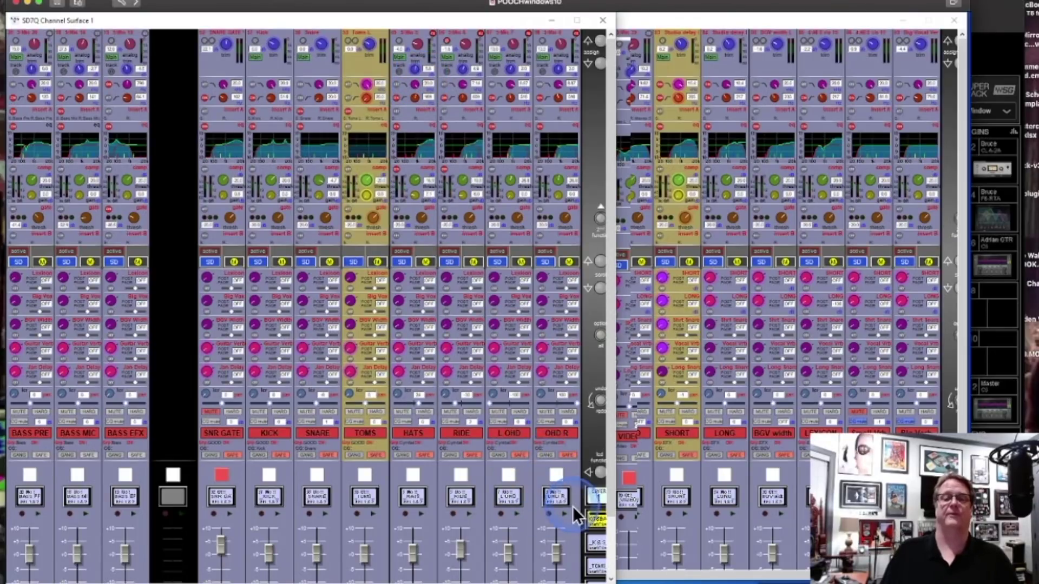
# - Show the layer 2 group bank and open the Cymbals group's outputs at insert A with its insert send route
pyautogui.click(596, 496)
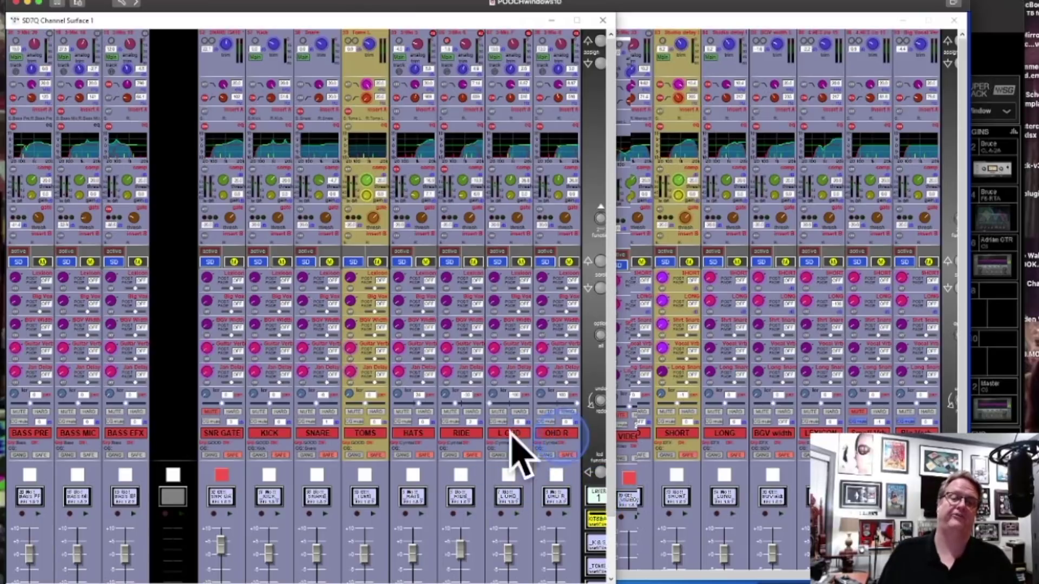
pyautogui.click(598, 495)
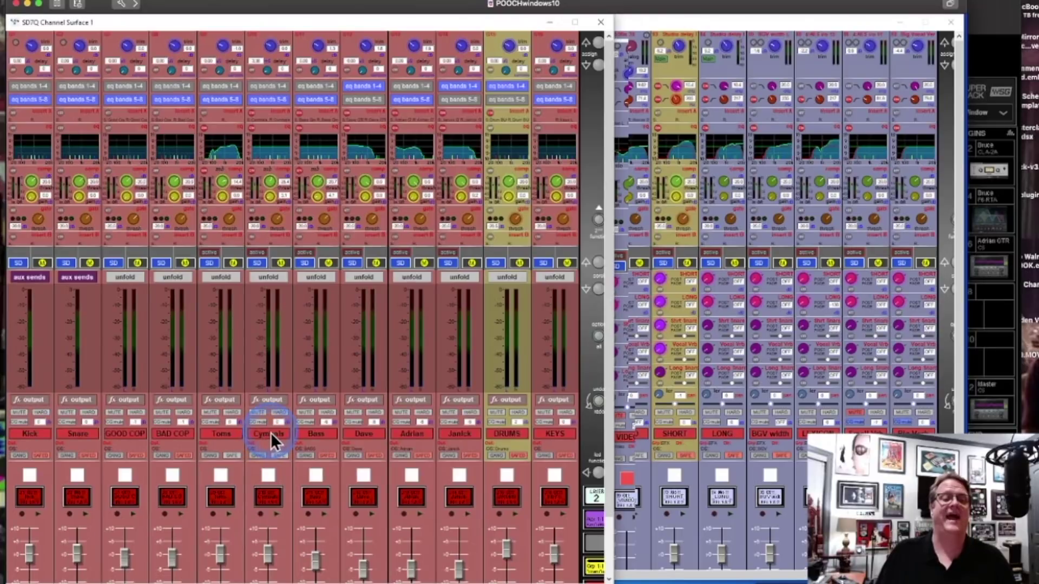
pyautogui.click(271, 433)
pyautogui.click(271, 433)
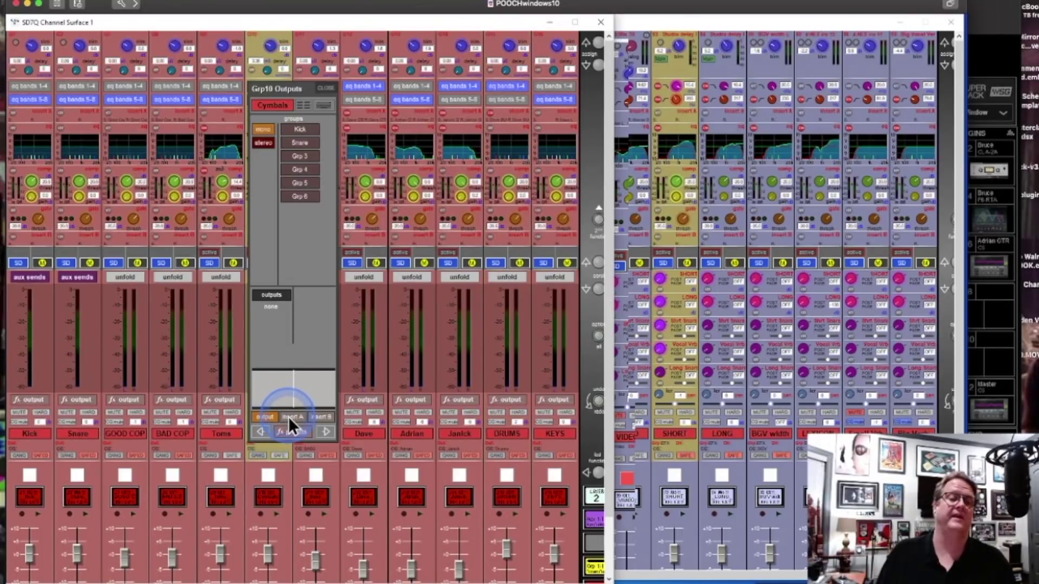
pyautogui.click(288, 417)
pyautogui.click(987, 27)
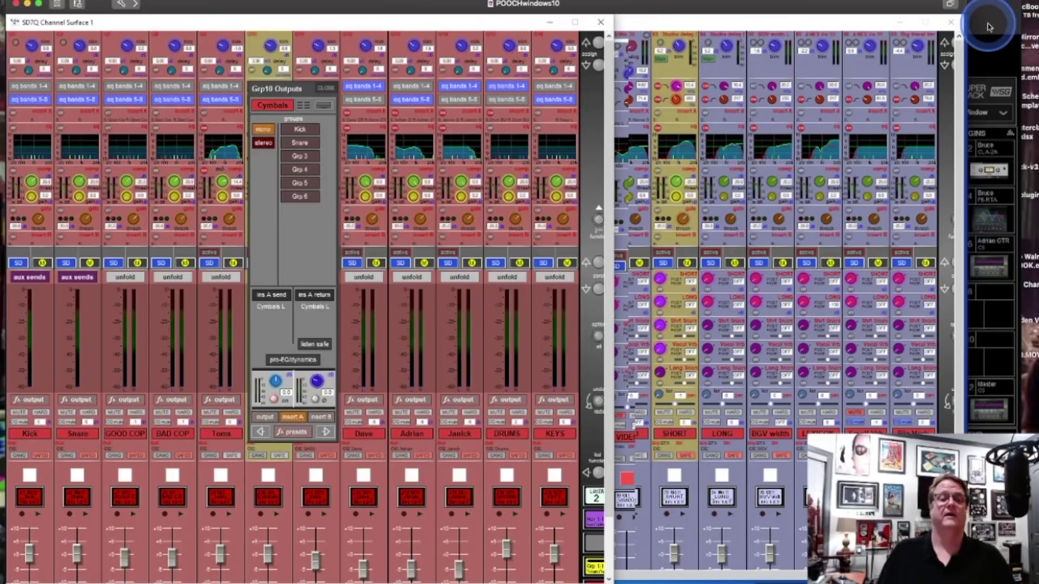
pyautogui.click(242, 308)
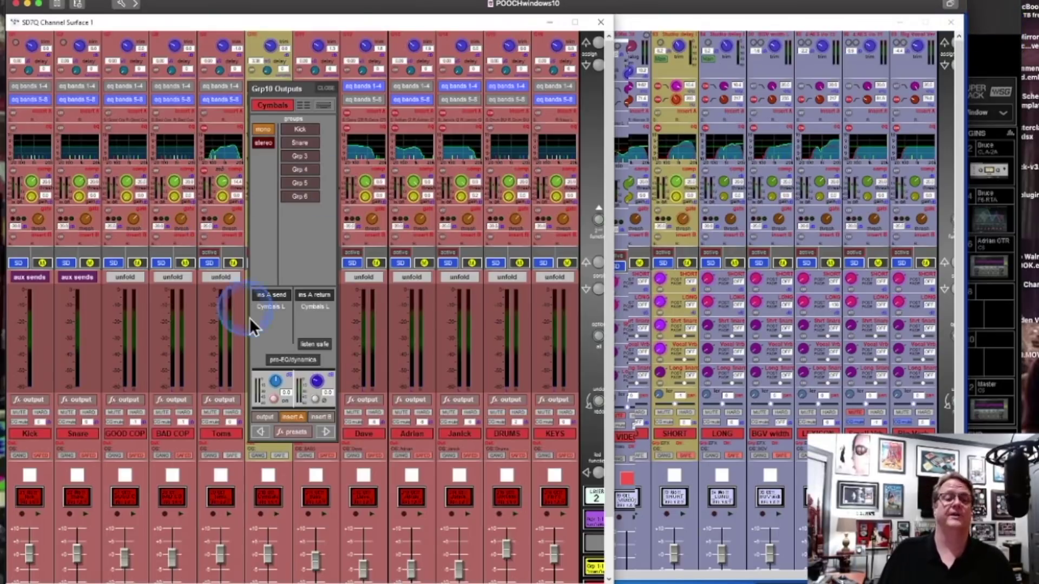
pyautogui.click(268, 298)
# - Switch to SuperRack and review the Cymbals rack's C6 plugin, returning to Overview 1
pyautogui.click(1005, 24)
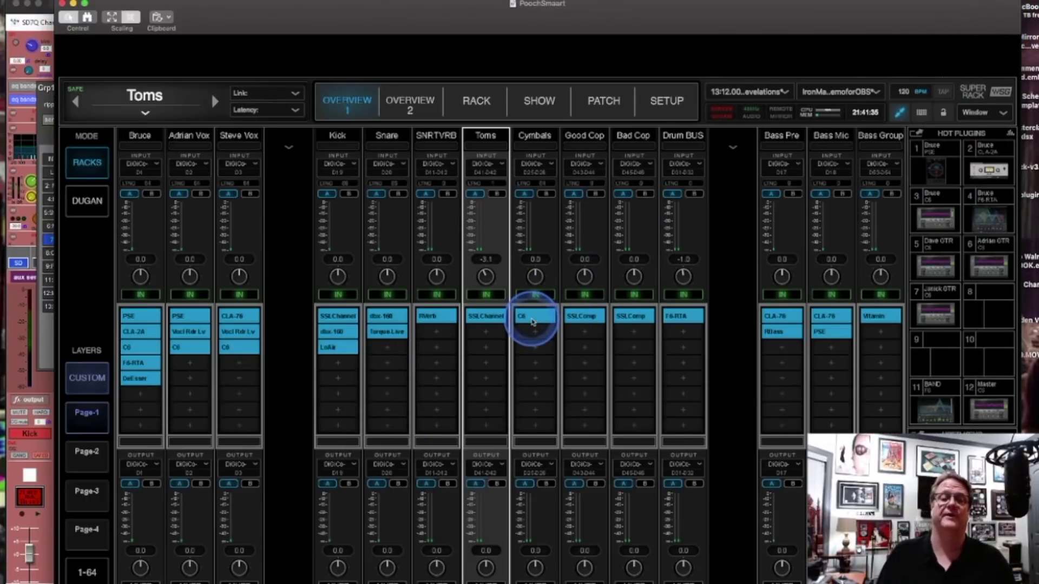
pyautogui.click(532, 319)
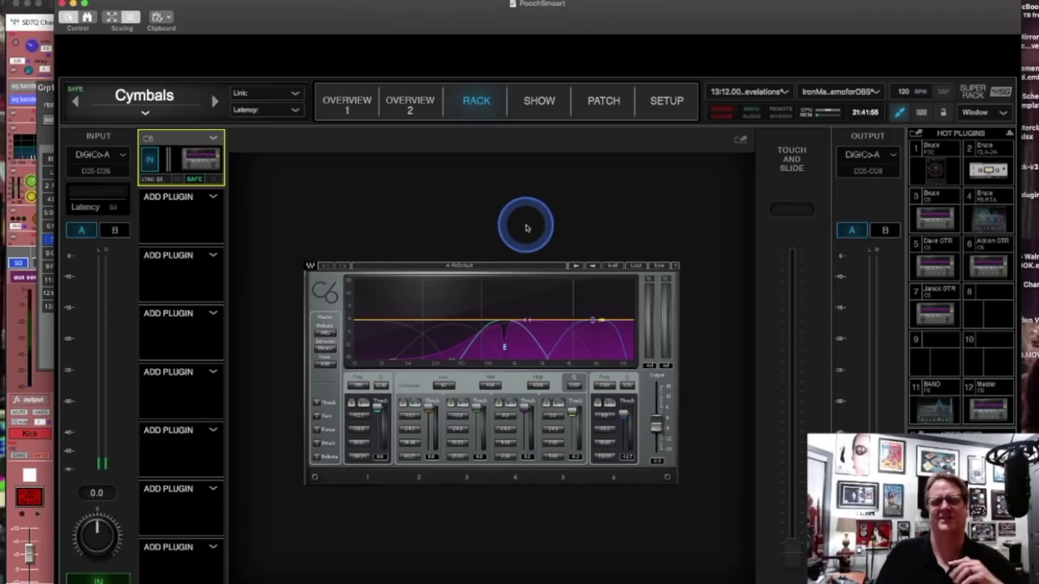
pyautogui.click(361, 104)
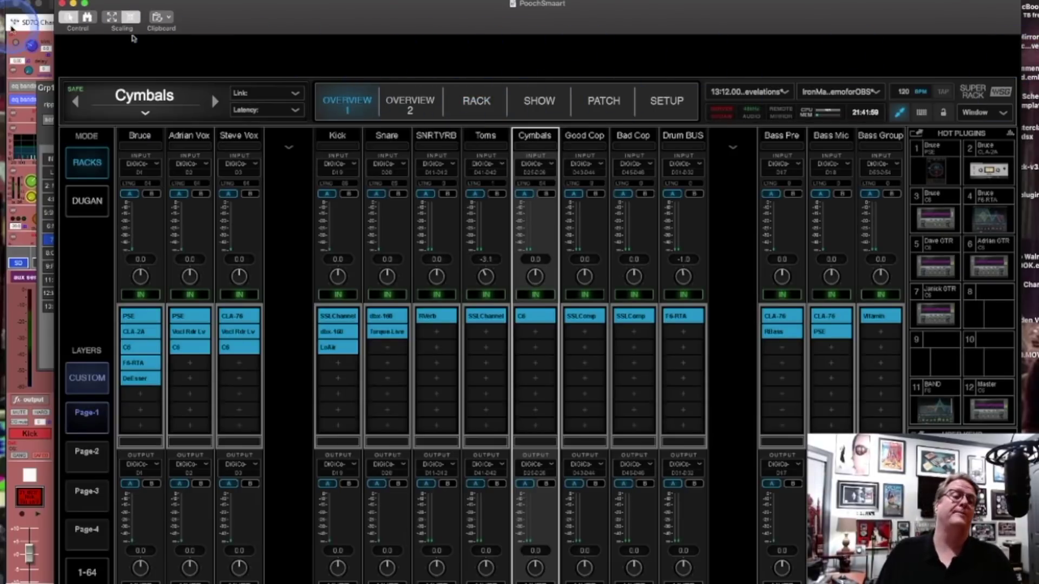
# - Switch back to the console software and close the Cymbals group's insert send route and outputs windows
pyautogui.click(31, 27)
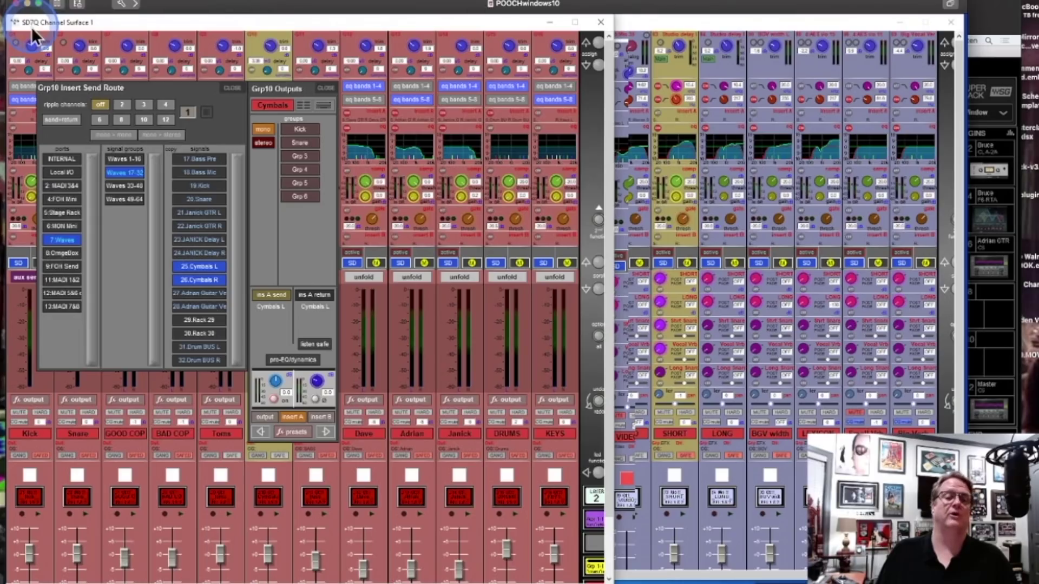
pyautogui.click(232, 88)
pyautogui.click(326, 87)
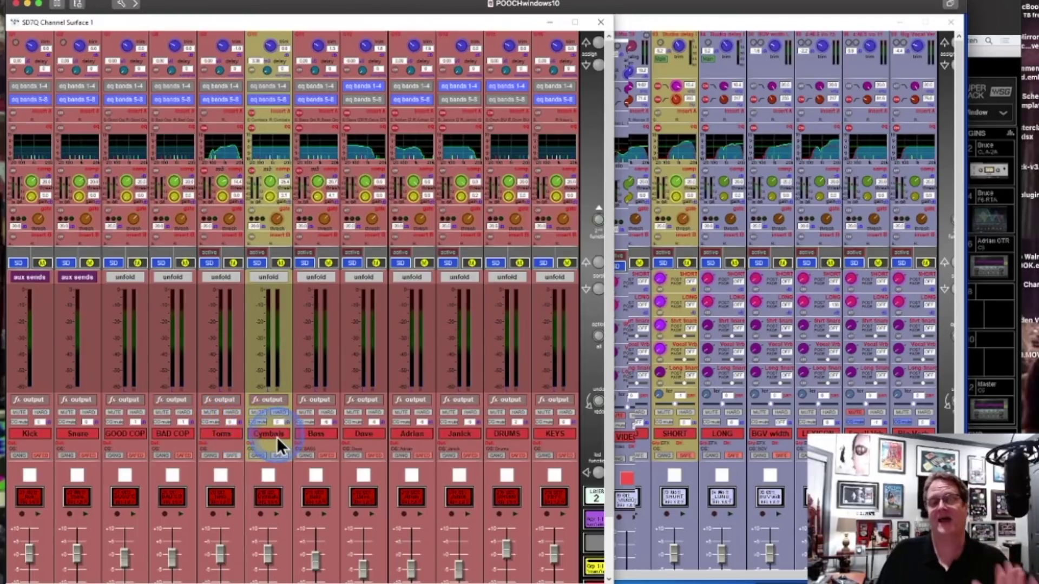
# - Review the layer 1 drum channels, check the SuperRack overview, and return to the console software
pyautogui.click(589, 492)
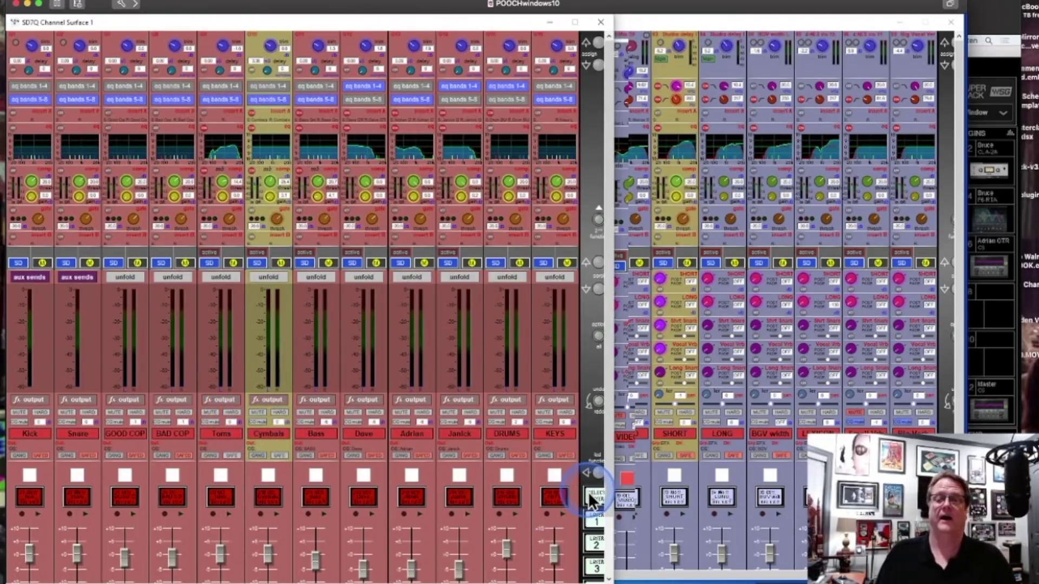
pyautogui.click(595, 520)
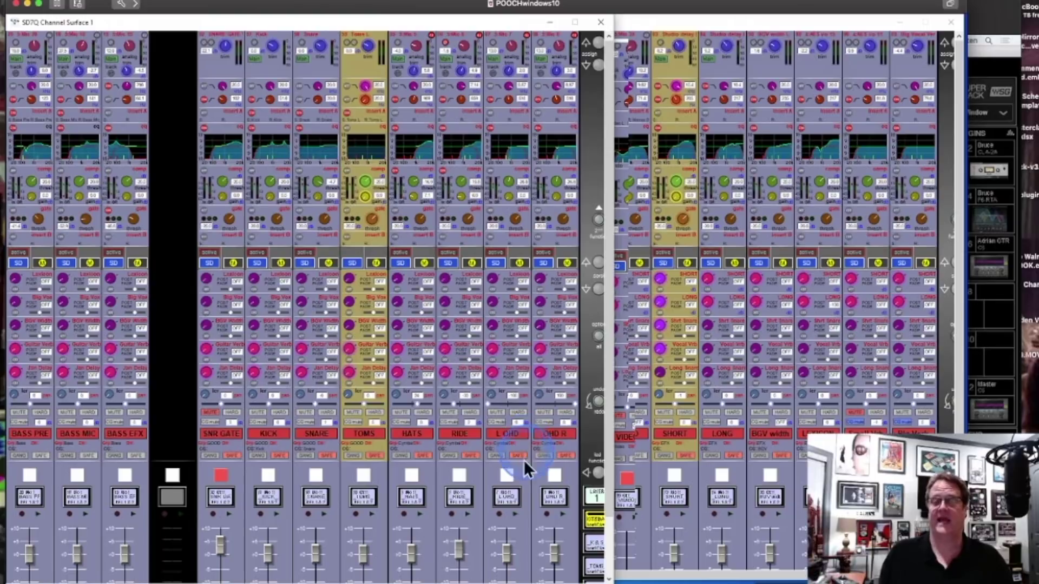
pyautogui.click(984, 23)
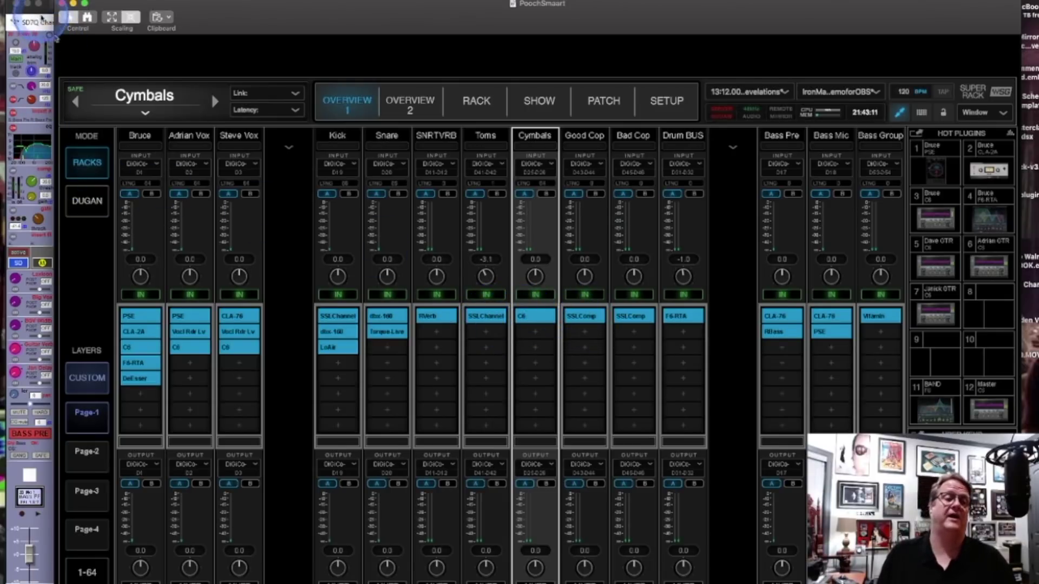
pyautogui.click(41, 21)
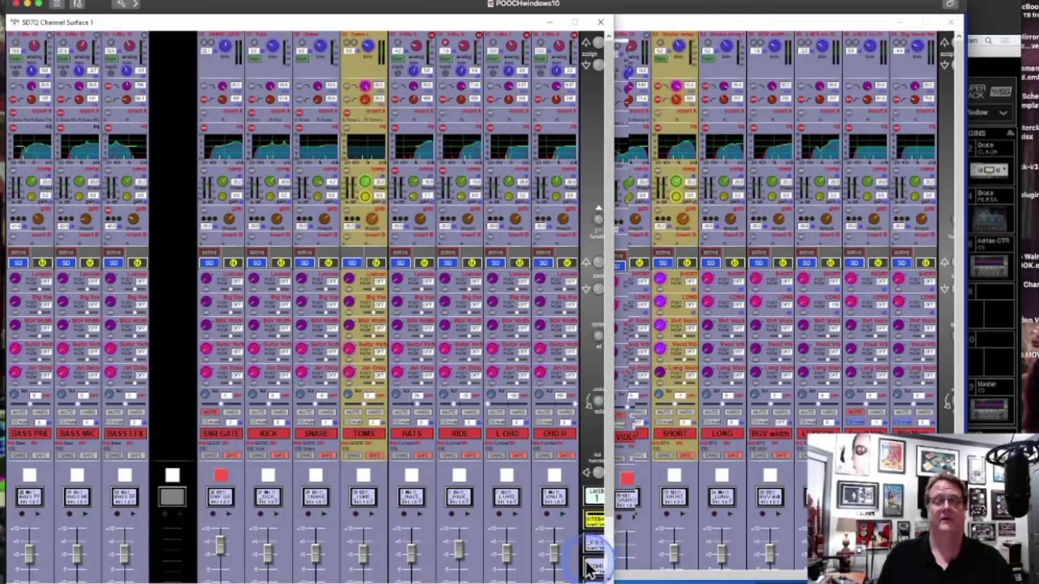
# - Show the layer 2 groups and examine the insert A routing of the GOOD COP and BAD COP groups
pyautogui.scroll(1, 589, 563)
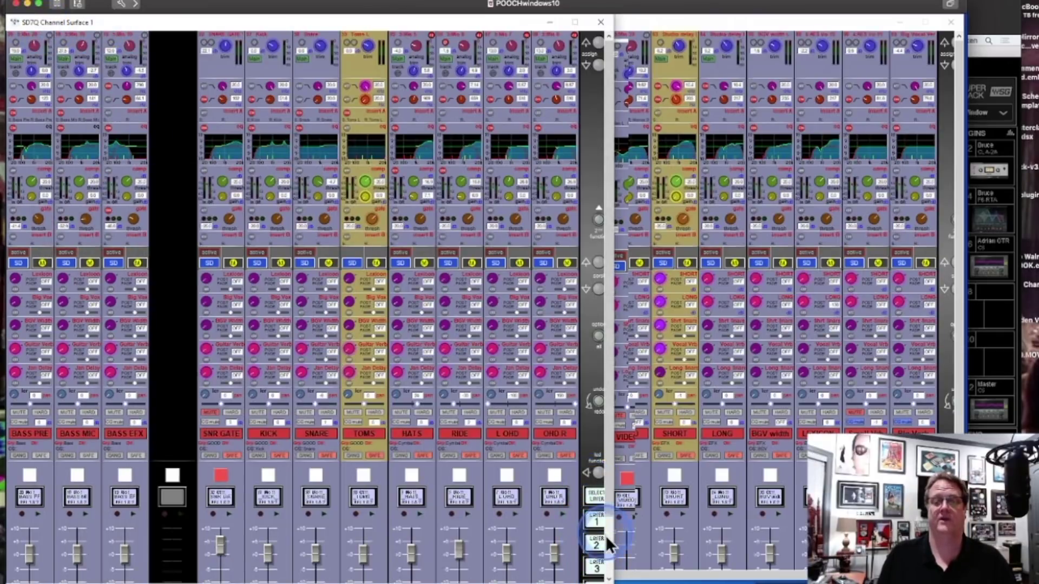
pyautogui.click(600, 539)
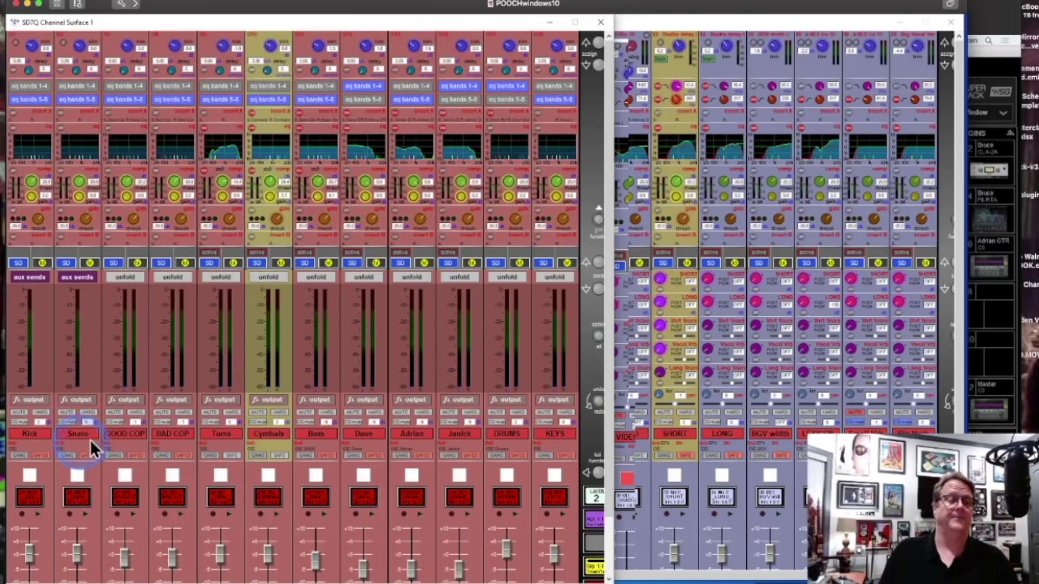
pyautogui.click(129, 434)
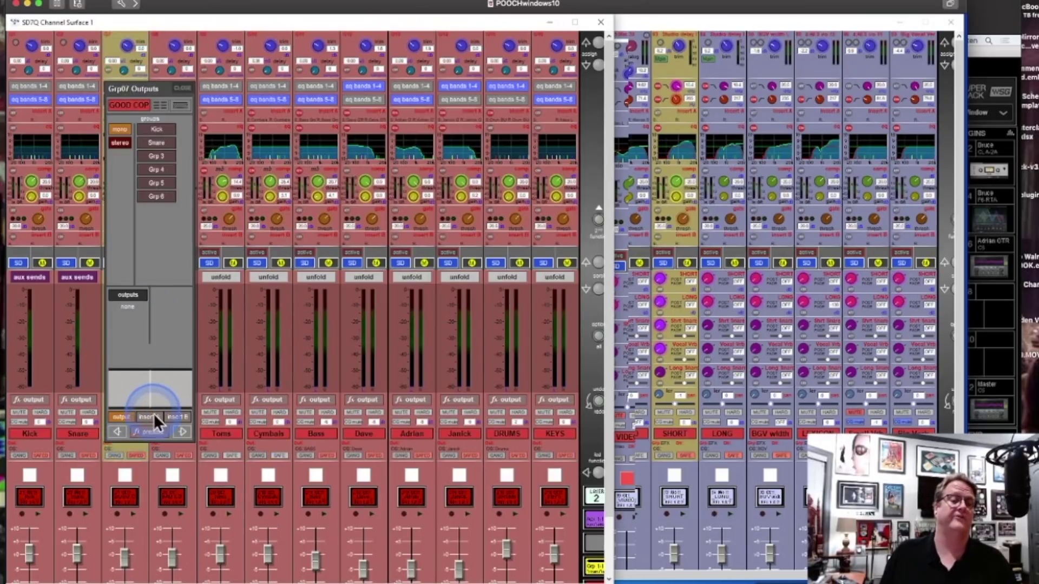
pyautogui.click(154, 416)
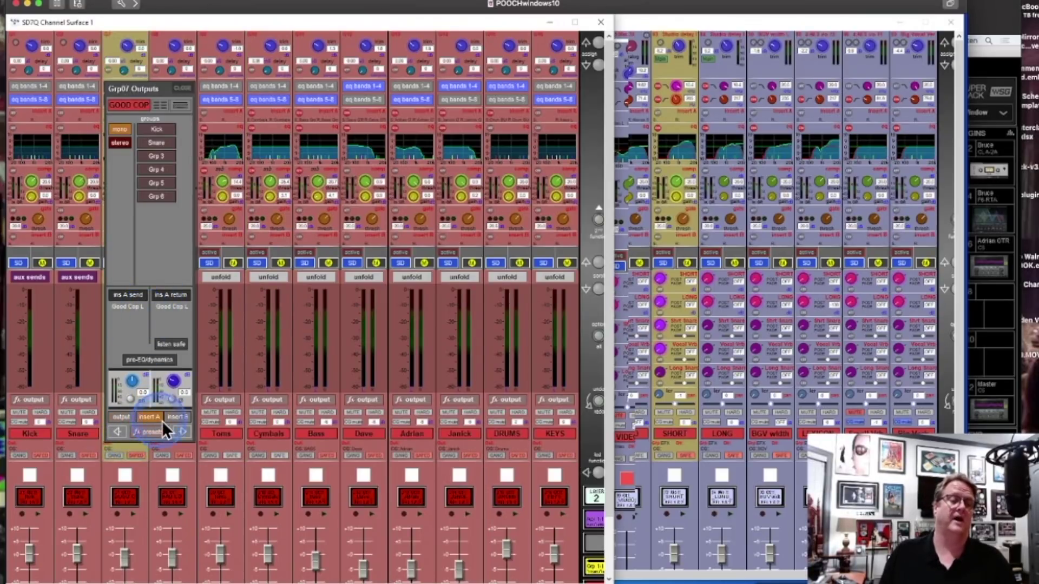
pyautogui.click(179, 431)
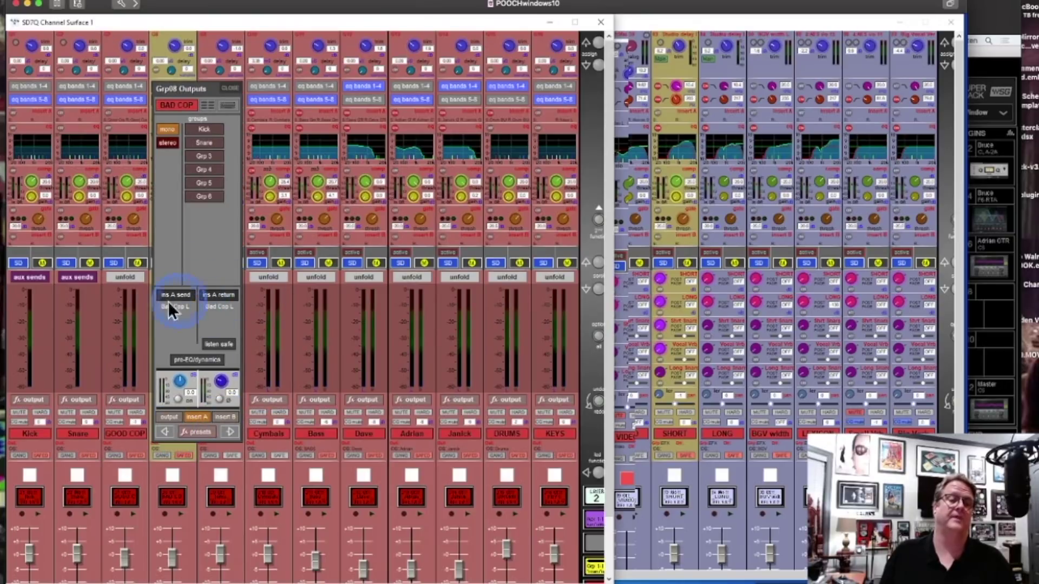
# - Switch to SuperRack, review the SSLComp plugins on the Good Cop and Bad Cop racks, and return to the console software
pyautogui.click(989, 24)
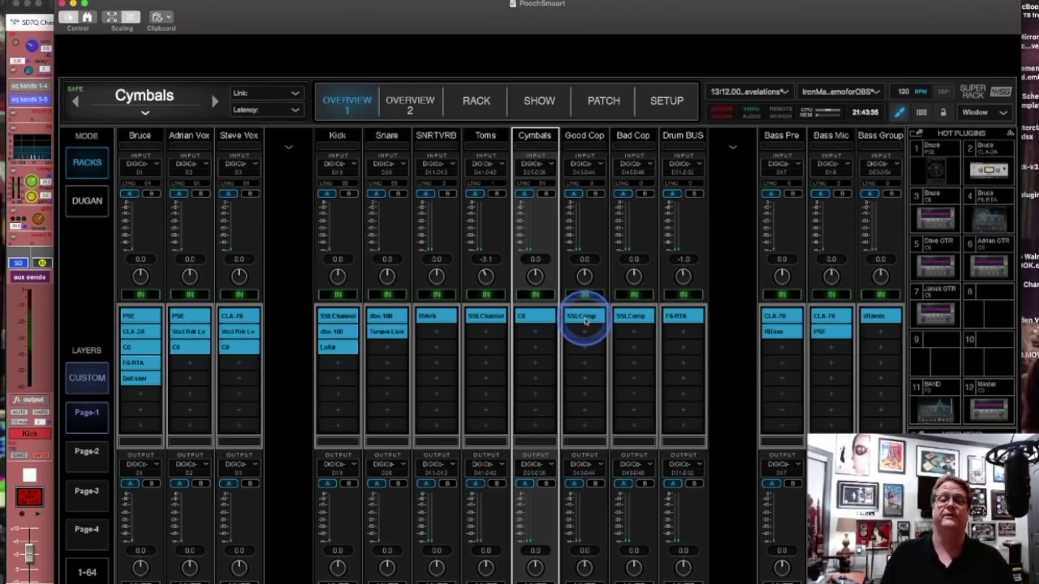
pyautogui.click(584, 319)
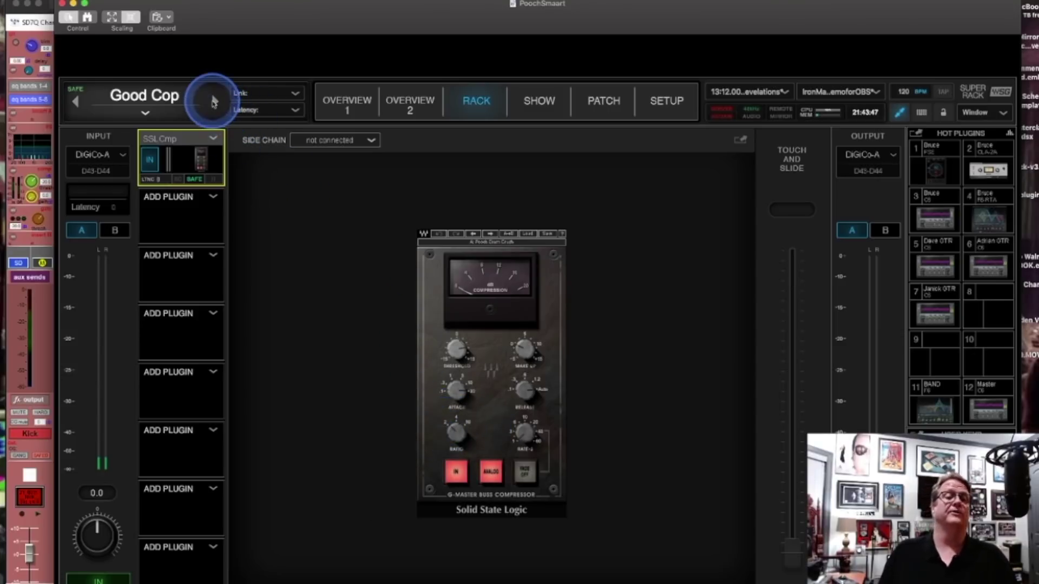
pyautogui.click(214, 101)
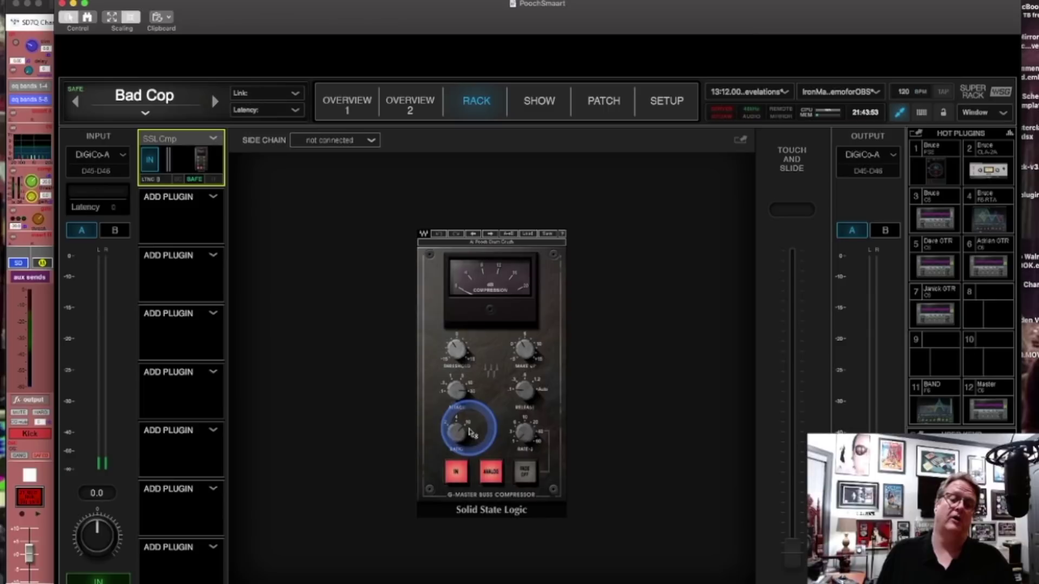
pyautogui.moveTo(466, 434)
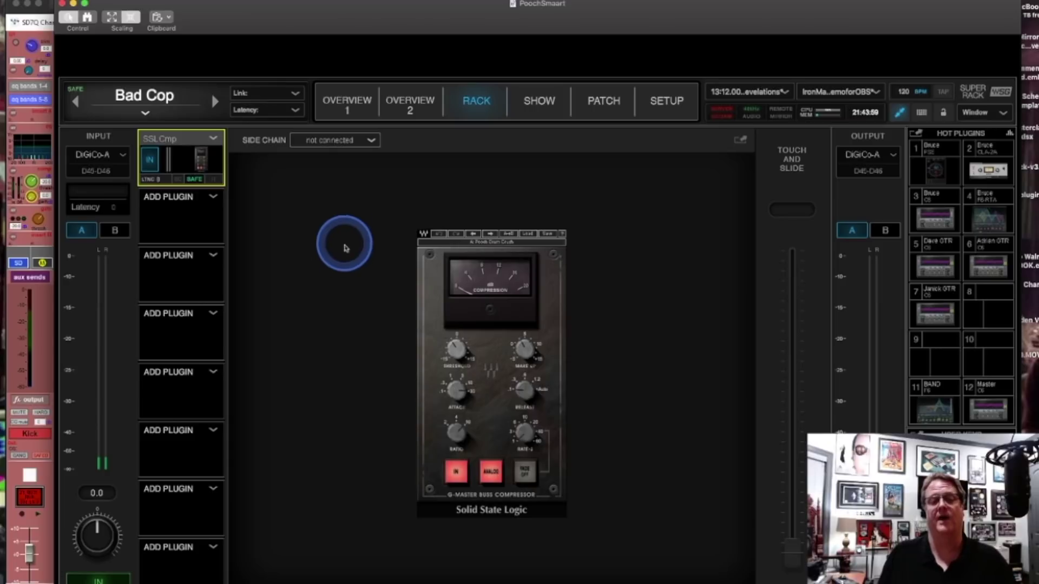
pyautogui.click(37, 23)
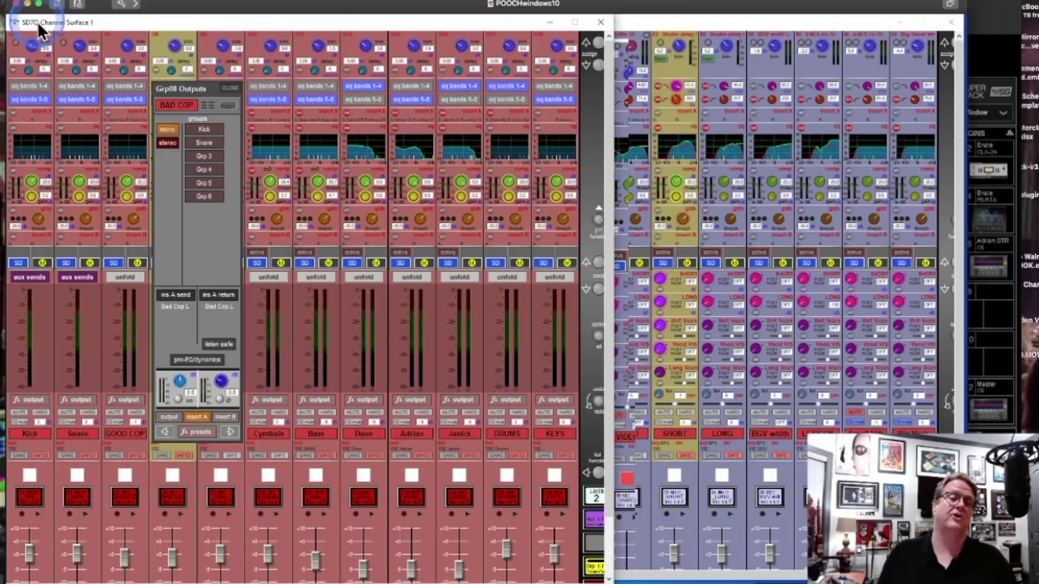
# - Close the BAD COP group's outputs window and review the stereo group routing options of the Toms group
pyautogui.click(228, 87)
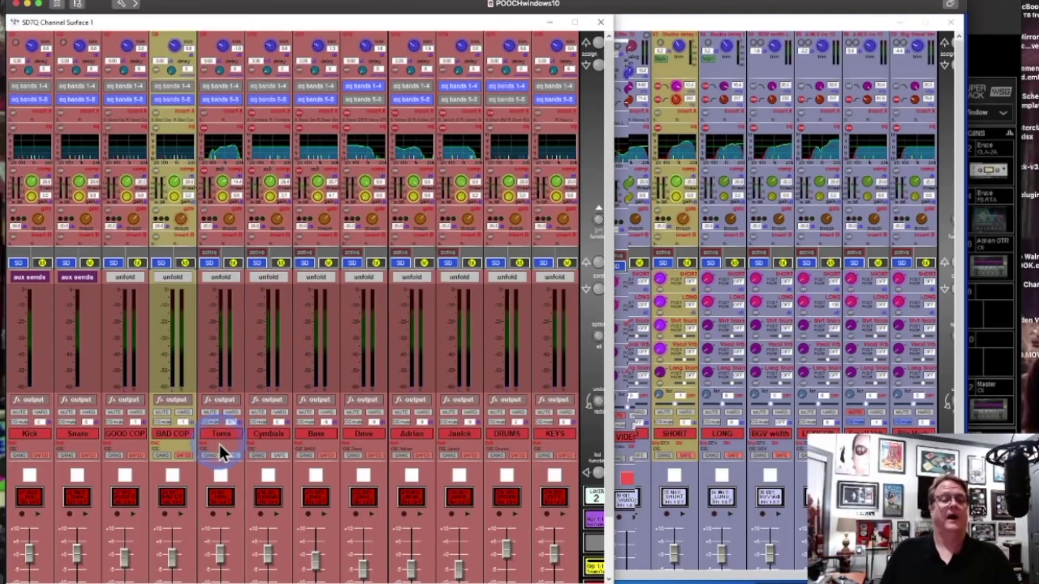
pyautogui.click(184, 456)
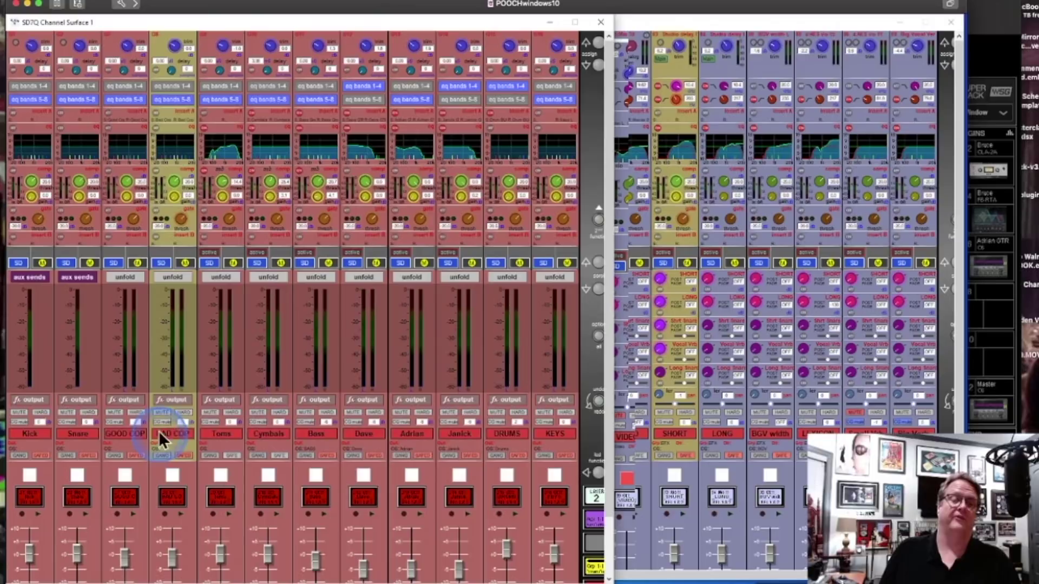
pyautogui.click(220, 434)
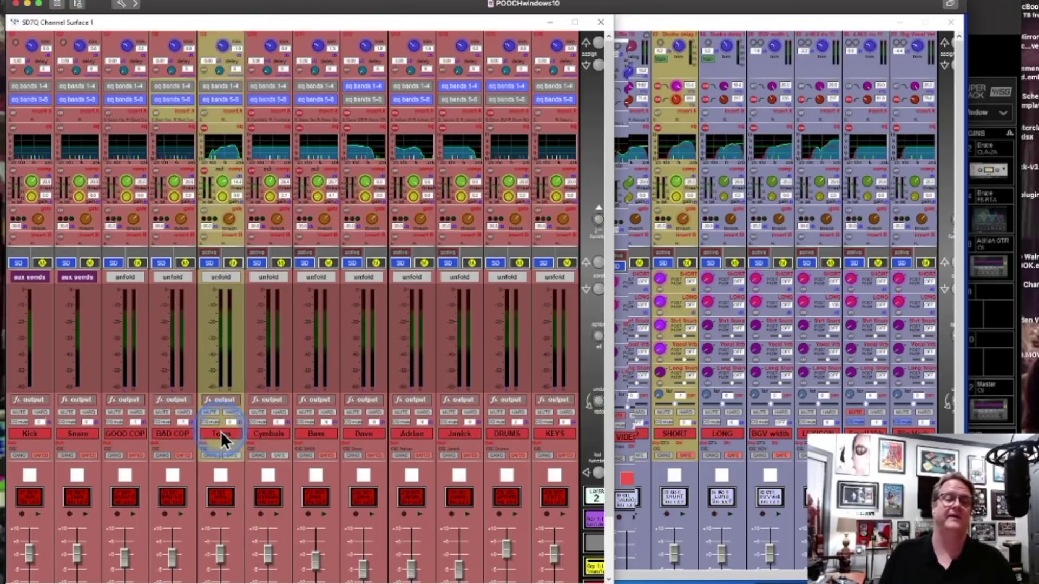
pyautogui.click(221, 433)
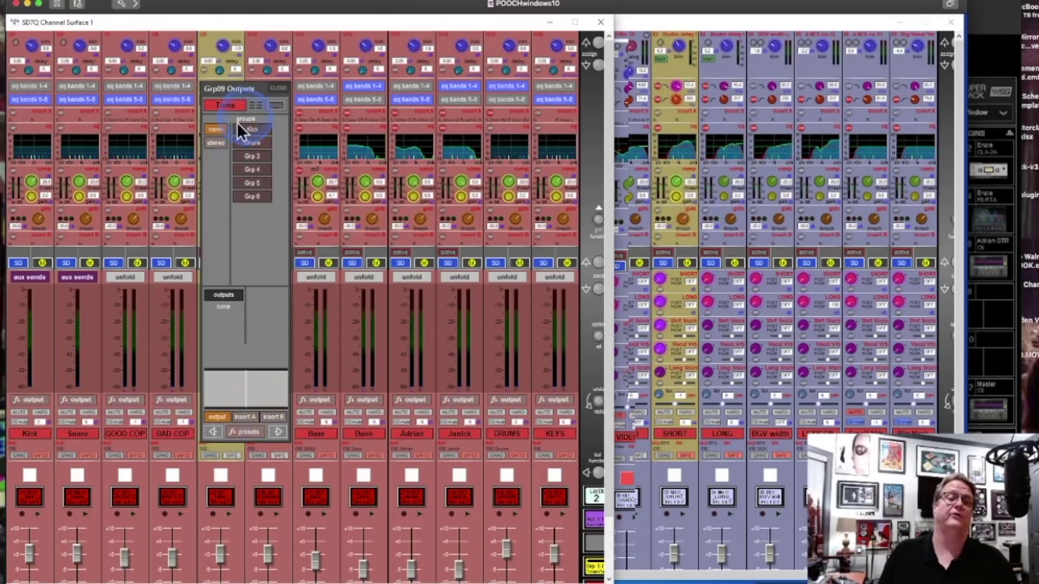
pyautogui.click(215, 142)
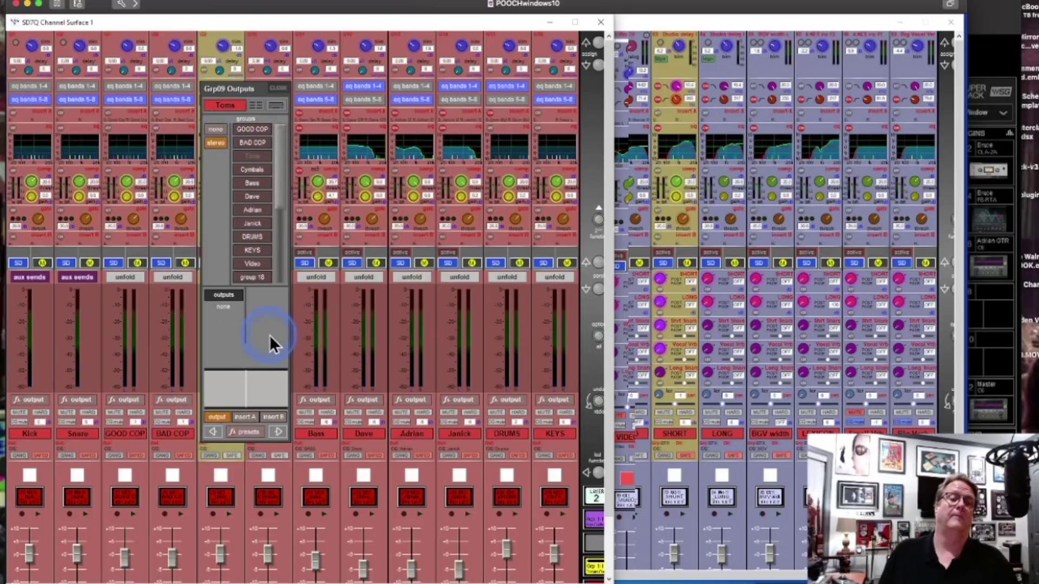
pyautogui.moveTo(283, 165); pyautogui.dragTo(274, 142)
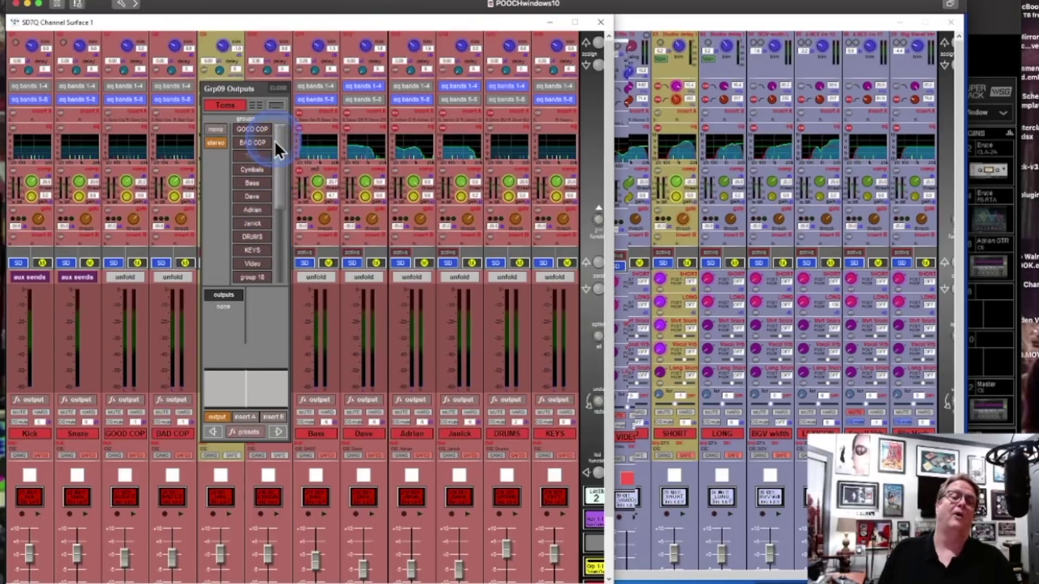
pyautogui.click(278, 88)
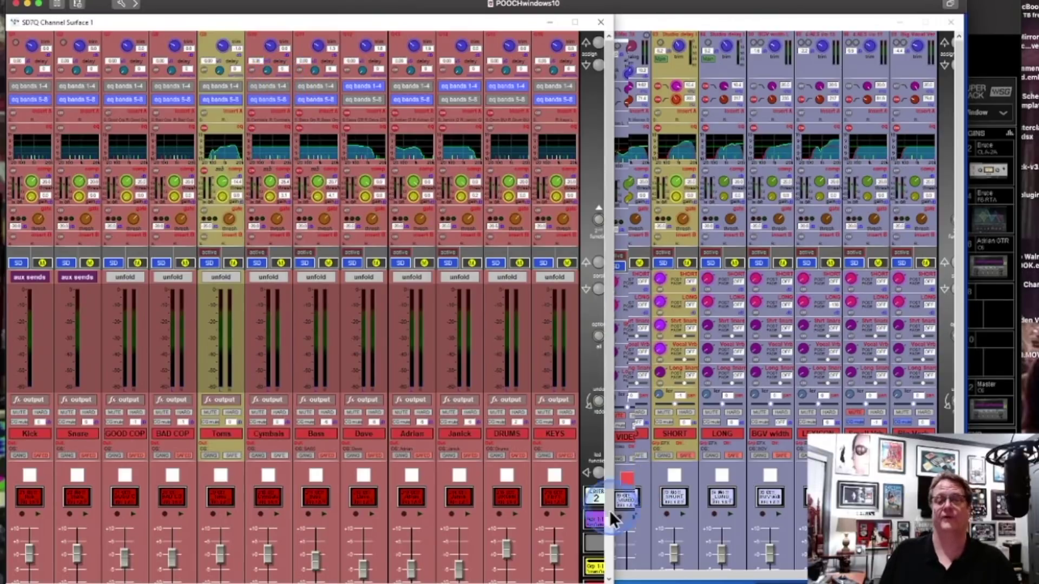
# - Return to the layer 1 channels and examine the main input route of the TOMS channel
pyautogui.click(594, 521)
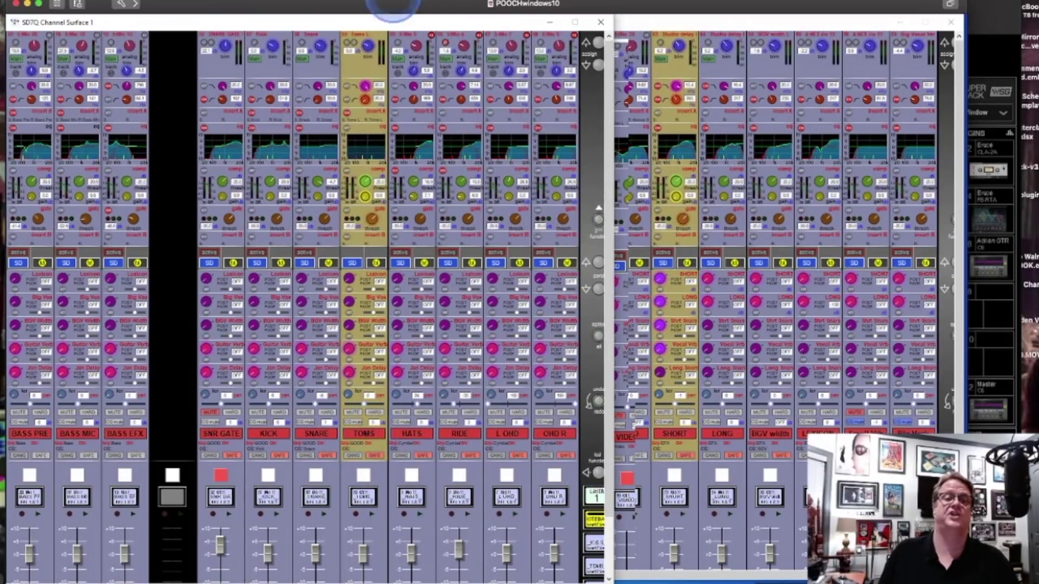
pyautogui.click(370, 38)
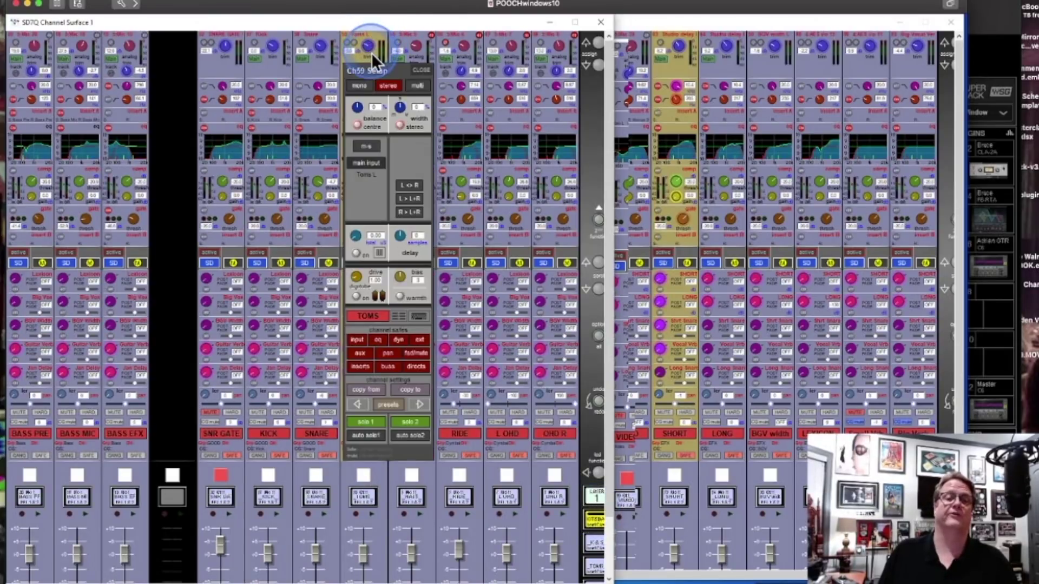
pyautogui.click(379, 169)
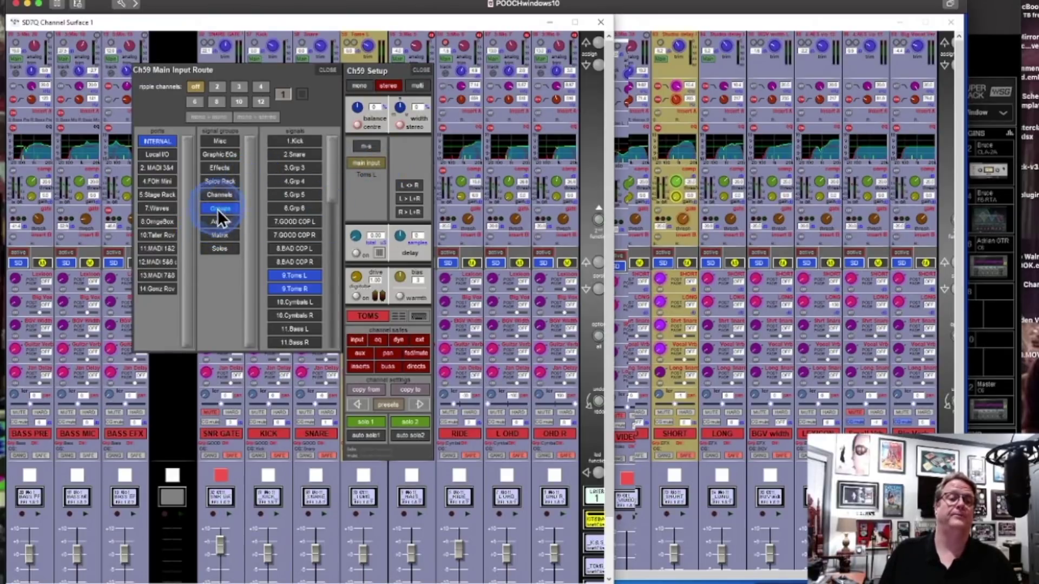
pyautogui.click(325, 252)
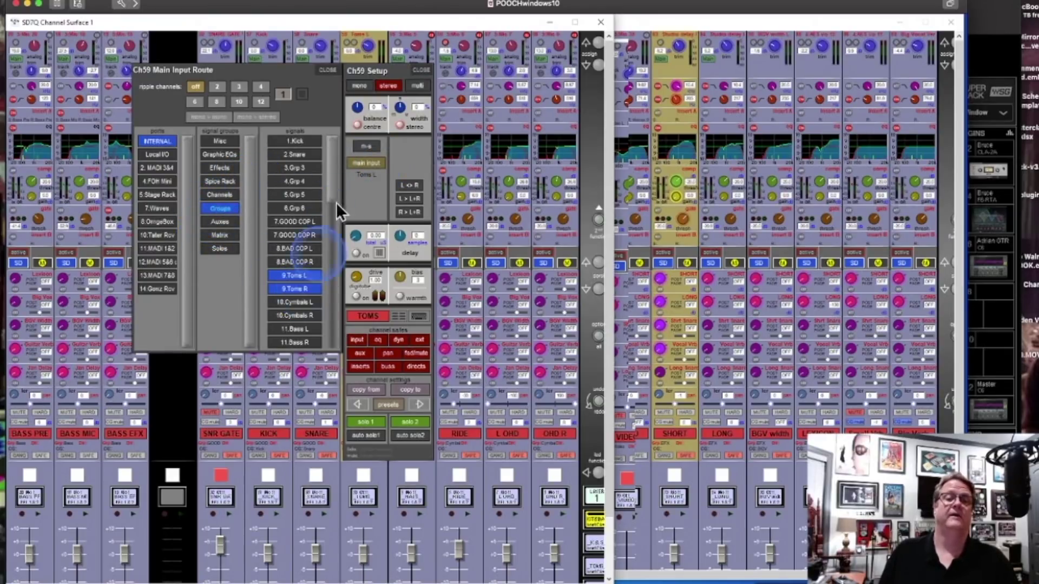
pyautogui.click(328, 70)
pyautogui.click(406, 80)
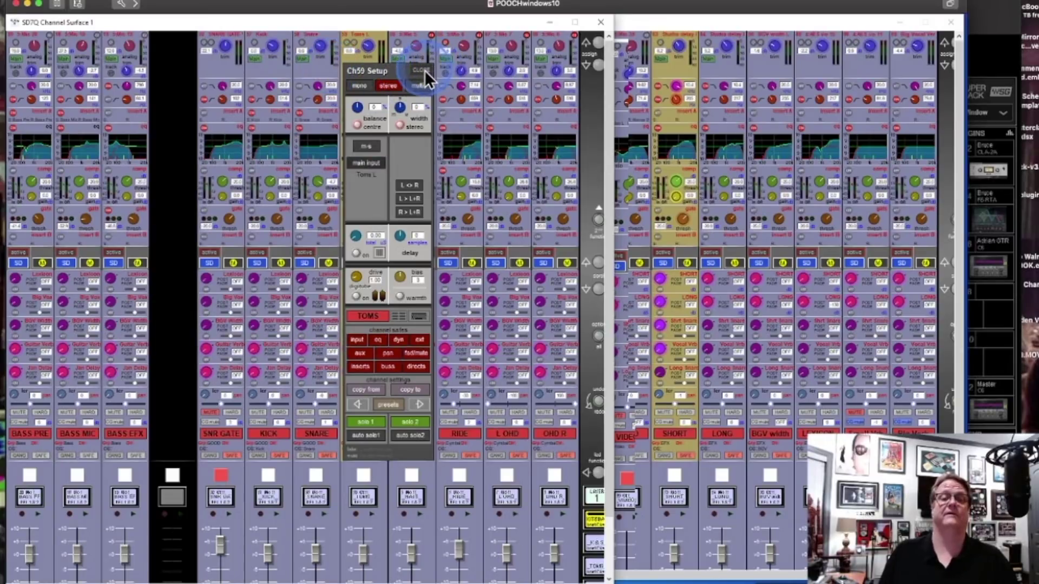
# - Check the group output routing of the TOMS and KICK channels
pyautogui.click(373, 433)
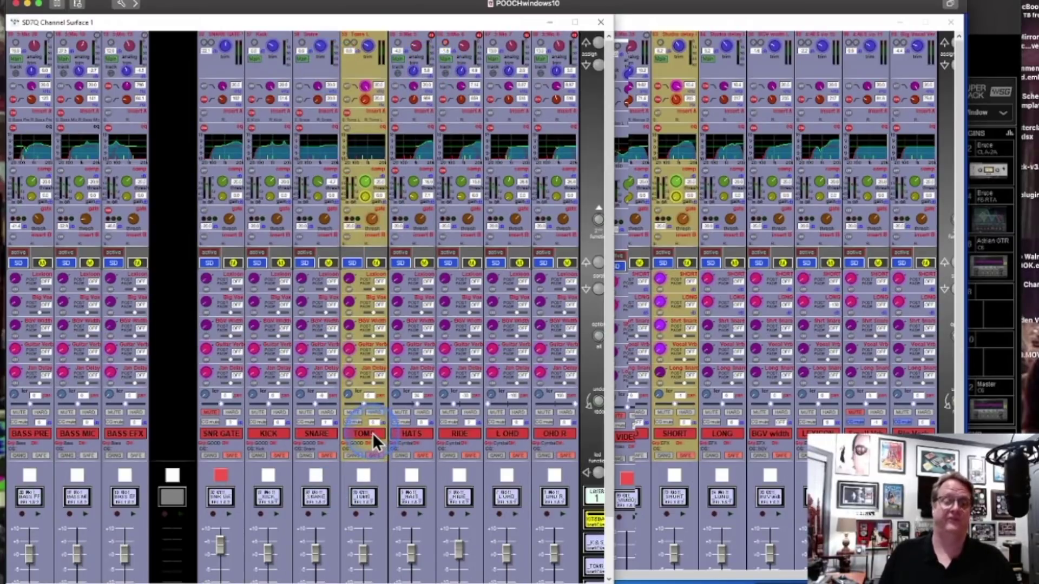
pyautogui.click(411, 141)
pyautogui.click(393, 138)
pyautogui.click(326, 366)
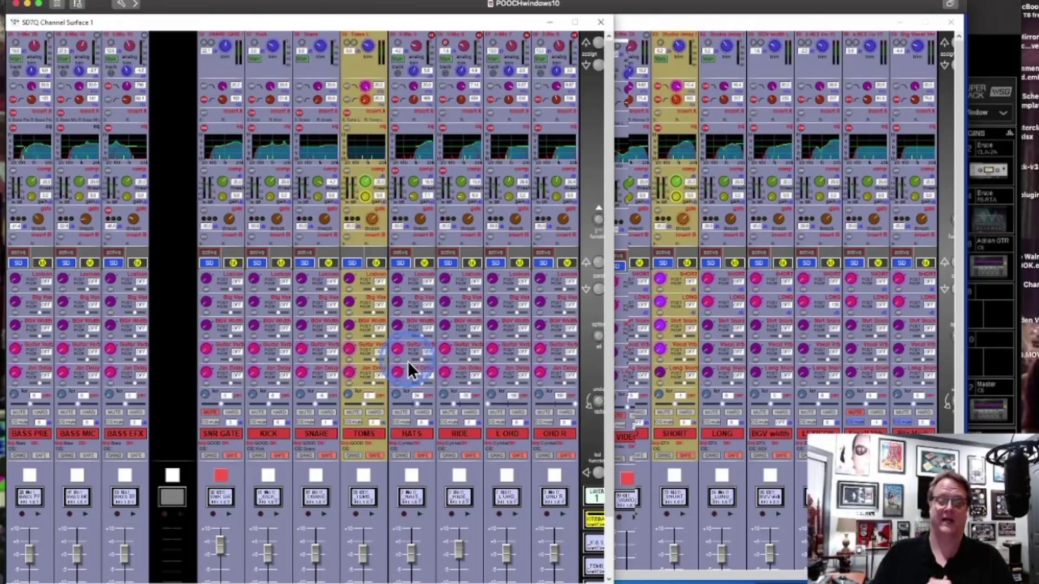
pyautogui.click(259, 424)
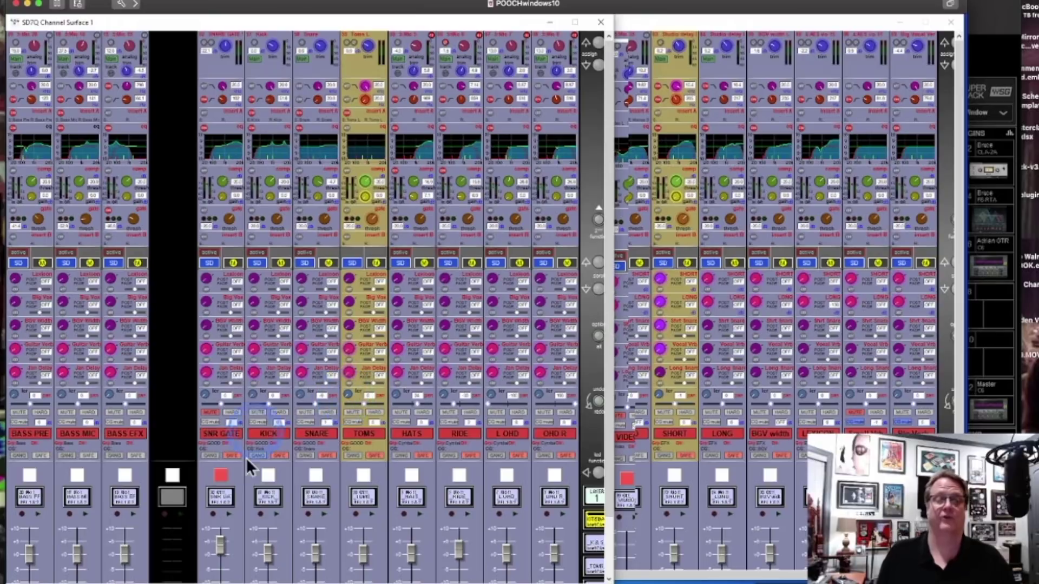
pyautogui.click(311, 435)
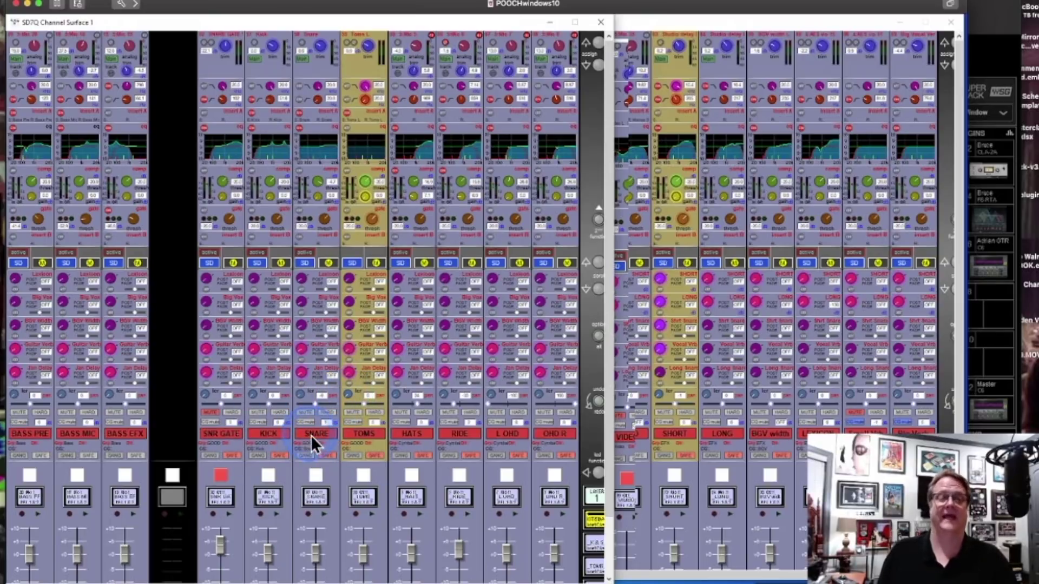
pyautogui.click(265, 432)
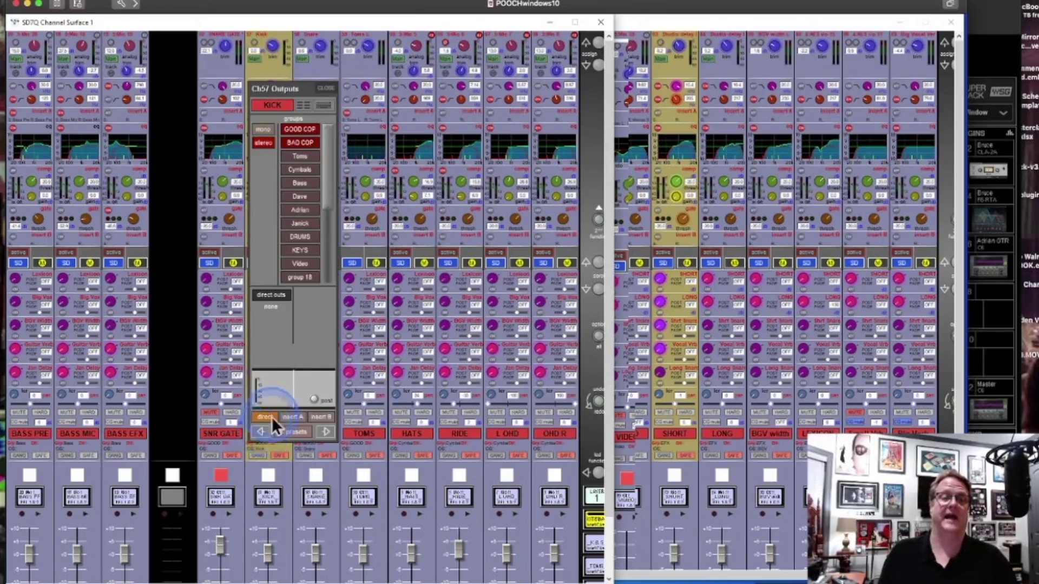
pyautogui.click(325, 86)
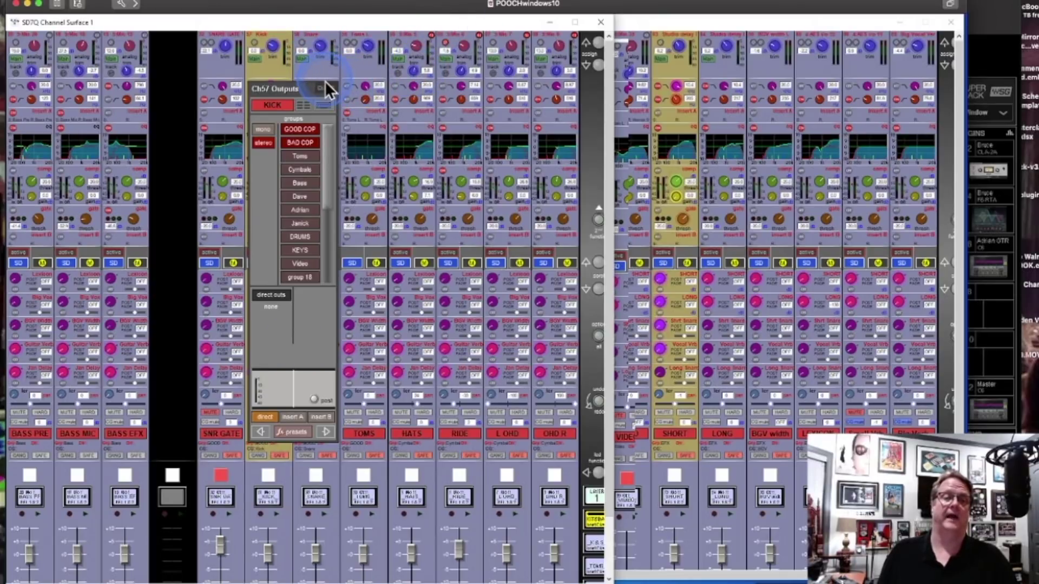
# - Show the layer 2 groups and examine the Cymbals group's output and insert A routing
pyautogui.click(398, 423)
pyautogui.click(525, 515)
pyautogui.click(583, 487)
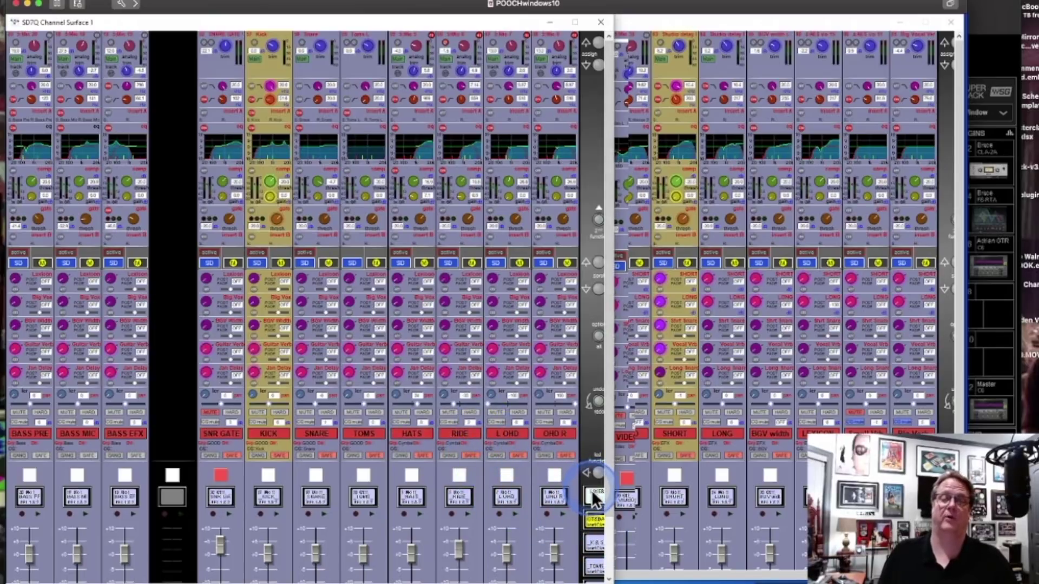
pyautogui.click(595, 544)
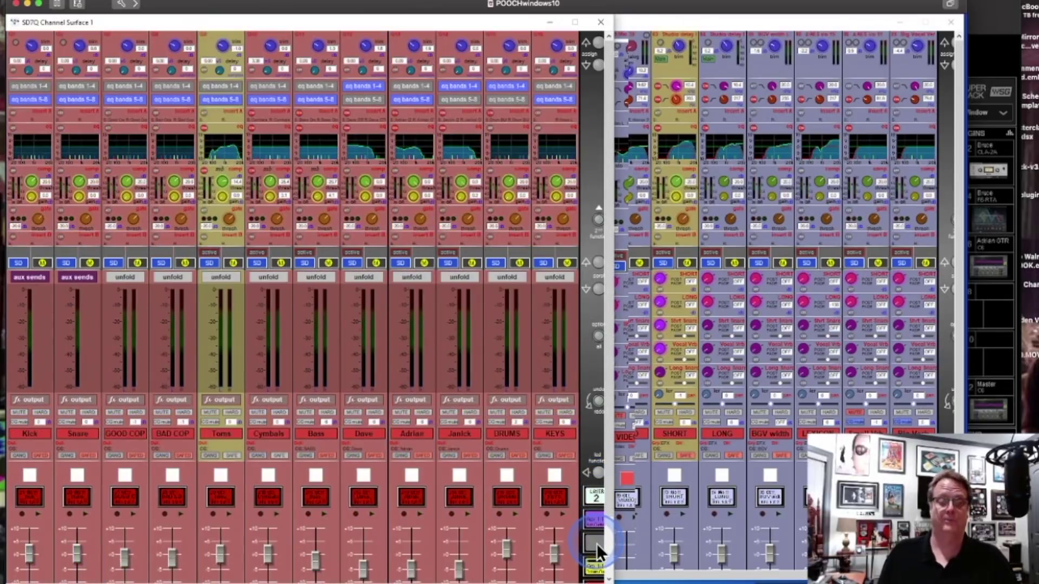
pyautogui.click(259, 446)
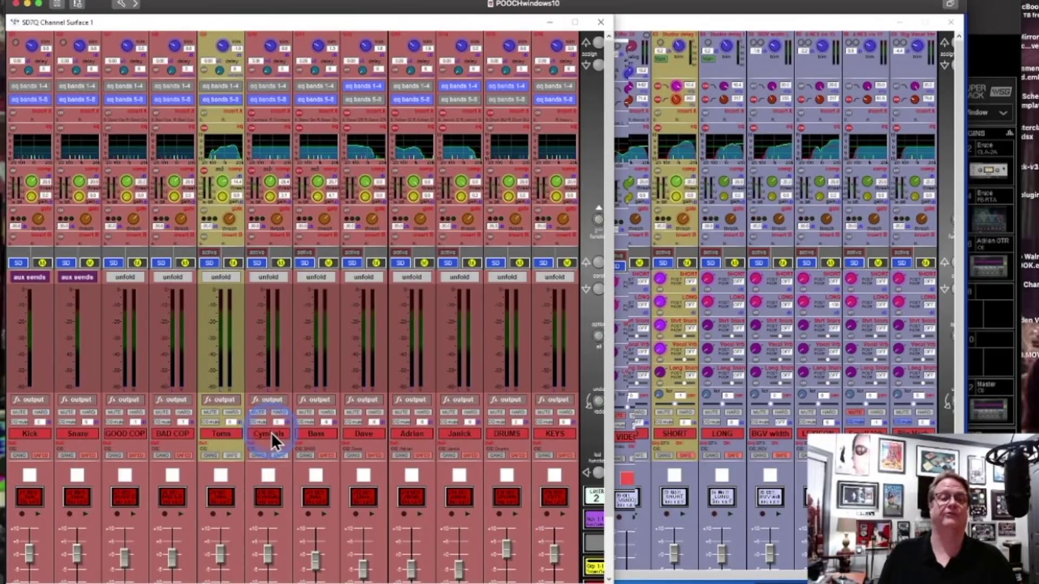
pyautogui.click(271, 433)
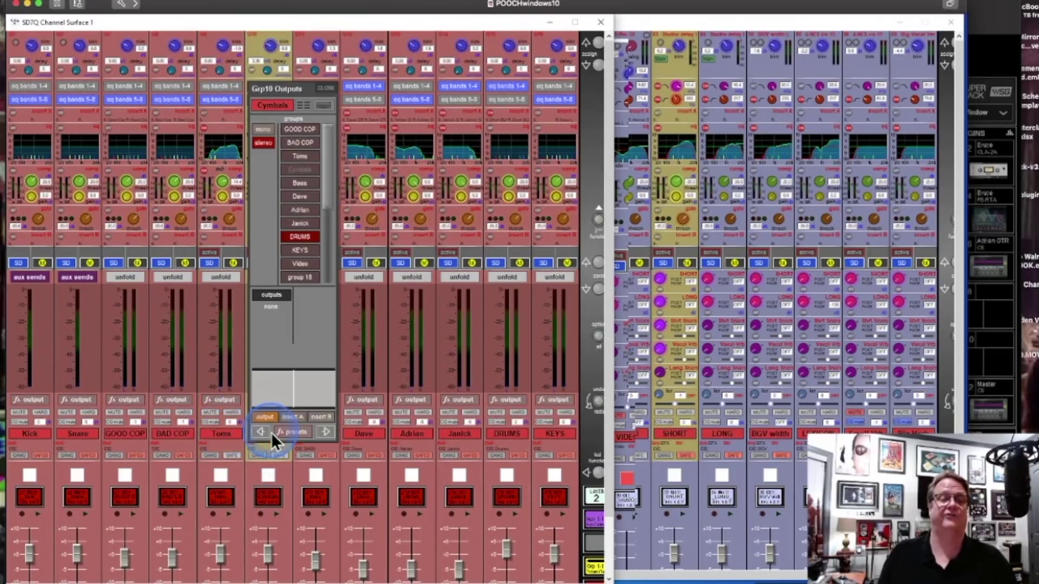
pyautogui.click(302, 361)
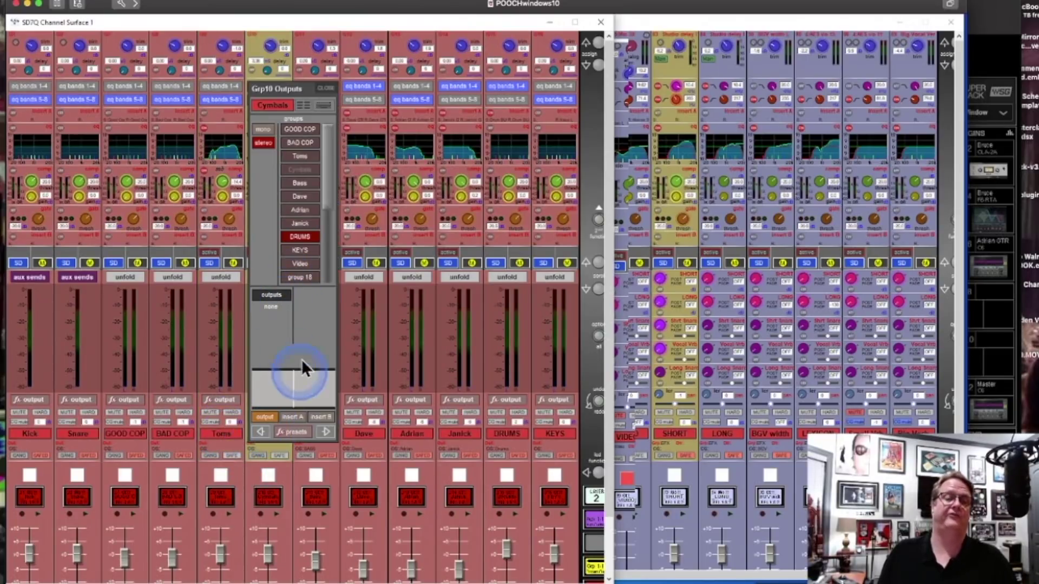
pyautogui.click(288, 414)
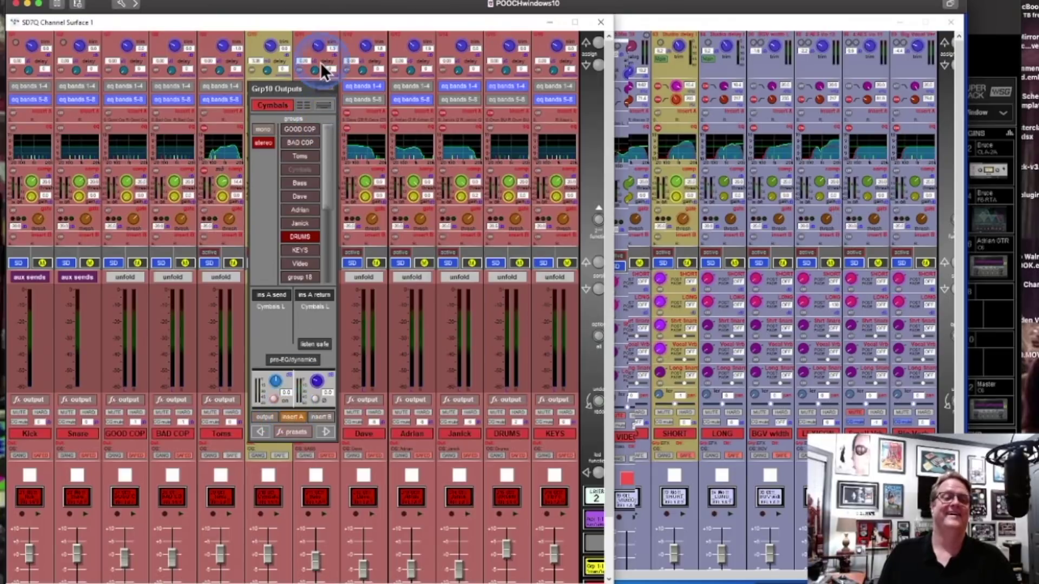
pyautogui.click(327, 88)
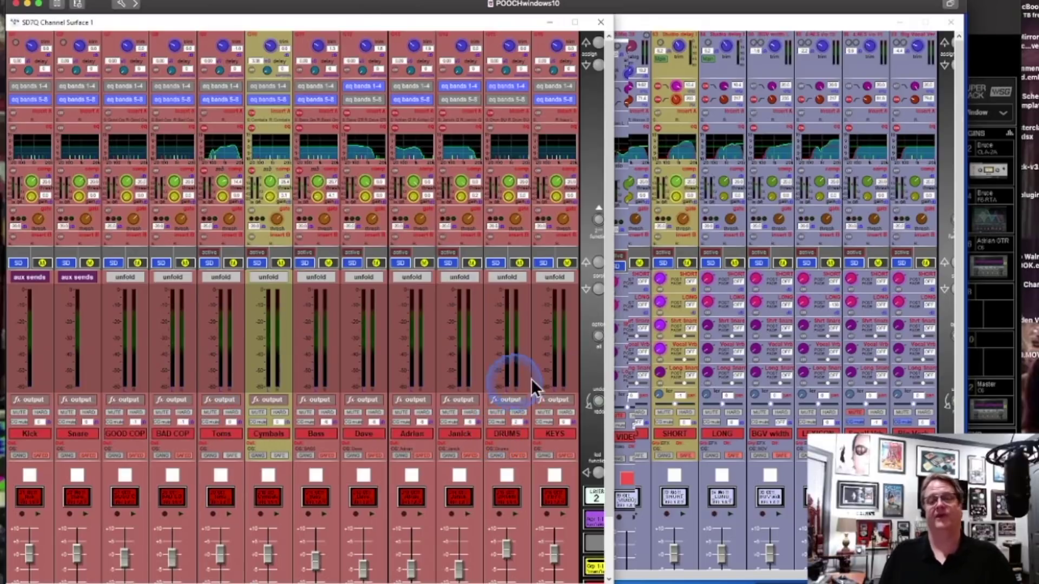
# - Examine the DRUMS group's insert A routing and switch to SuperRack's Overview 1 to locate the Drum BUS rack
pyautogui.click(514, 432)
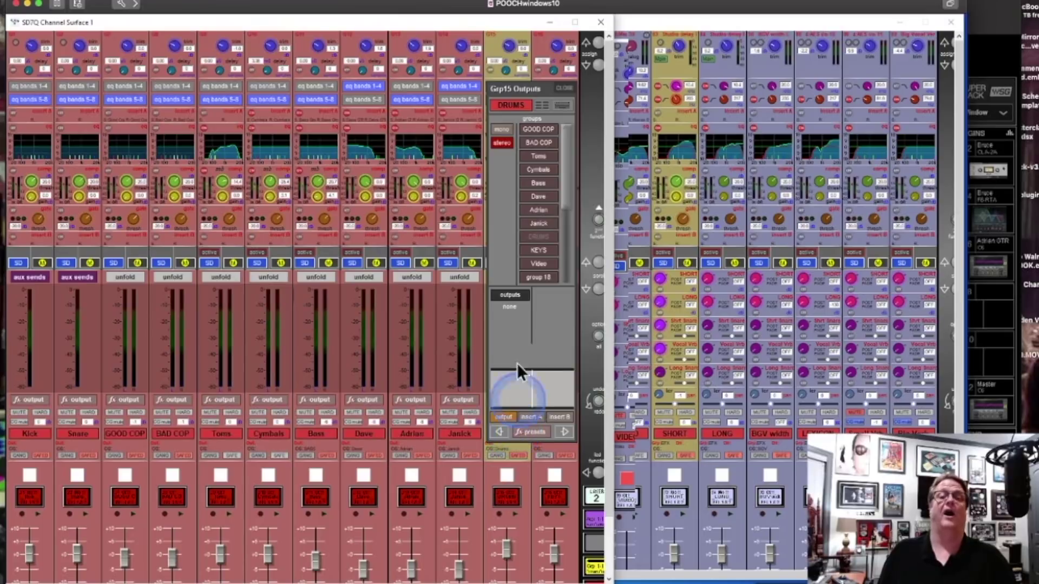
pyautogui.click(533, 416)
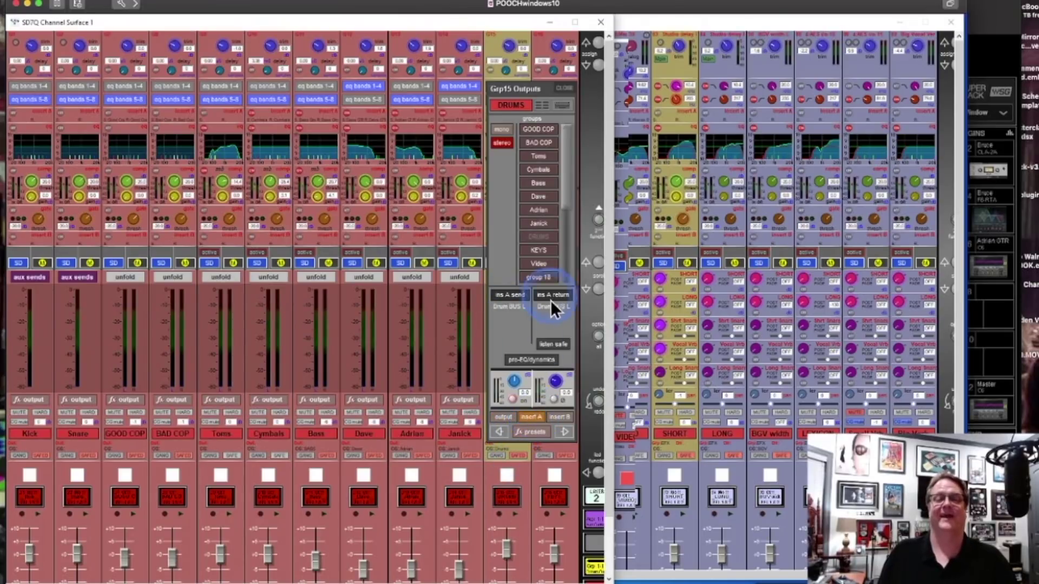
pyautogui.click(988, 12)
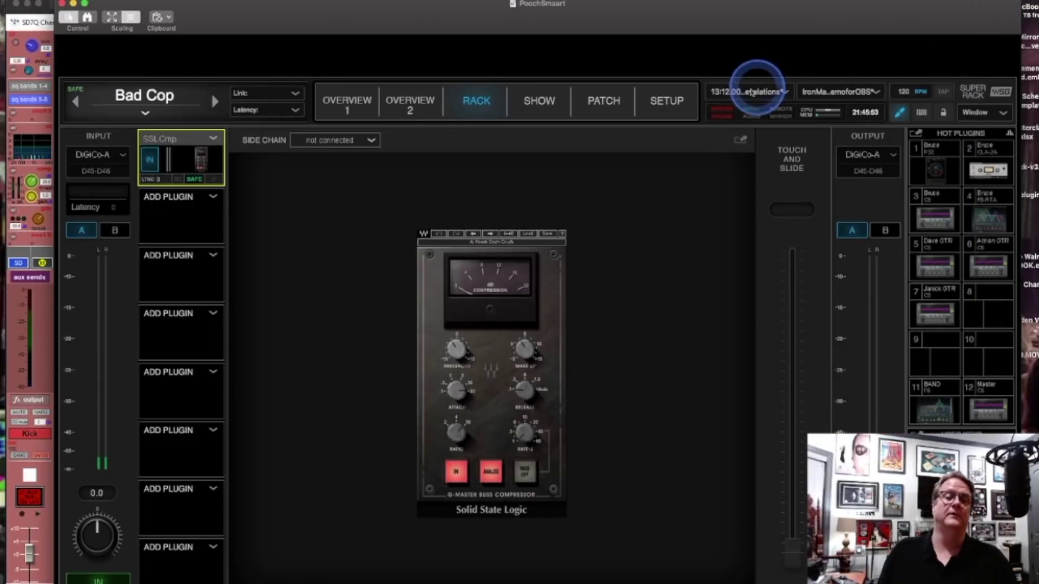
pyautogui.click(332, 107)
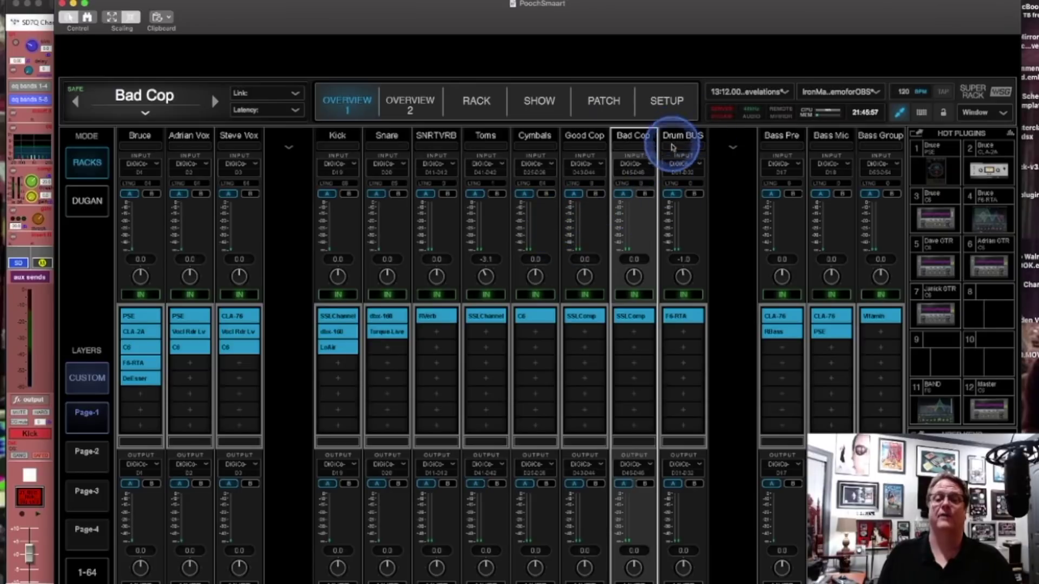
# - Open the F6-RTA plugin on the Drum BUS rack and review its band 6 settings
pyautogui.click(683, 316)
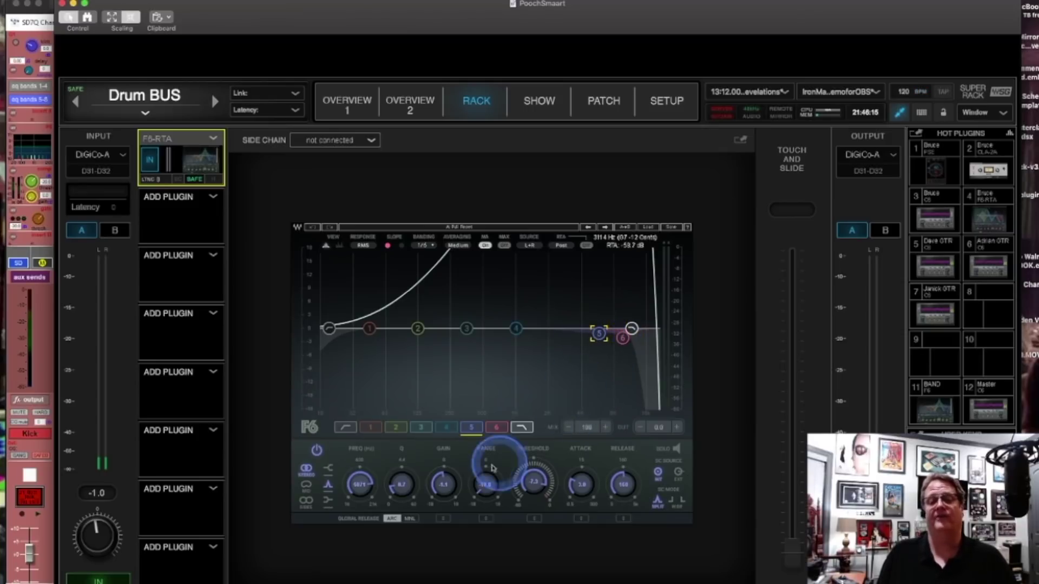
pyautogui.click(496, 426)
pyautogui.click(496, 427)
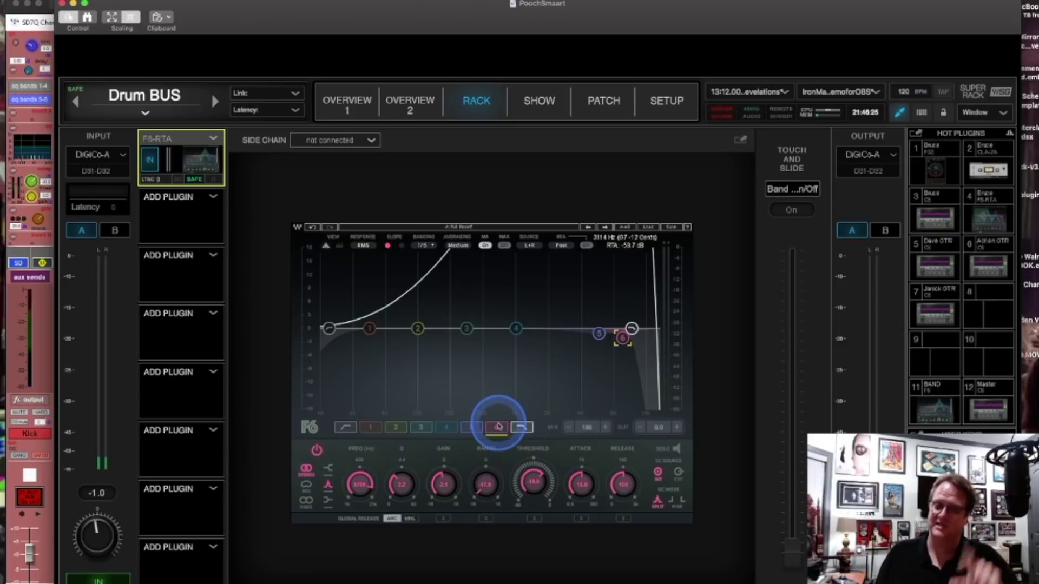
pyautogui.click(497, 428)
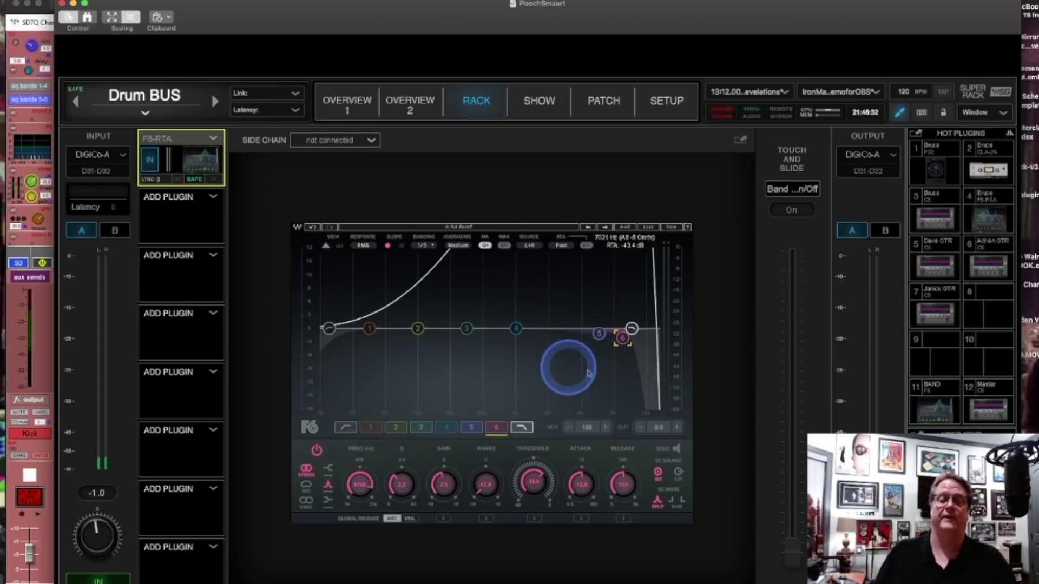
# - Return to Overview 1 and open the RVerb plugin on the SNRTVRB rack to review its settings
pyautogui.click(352, 109)
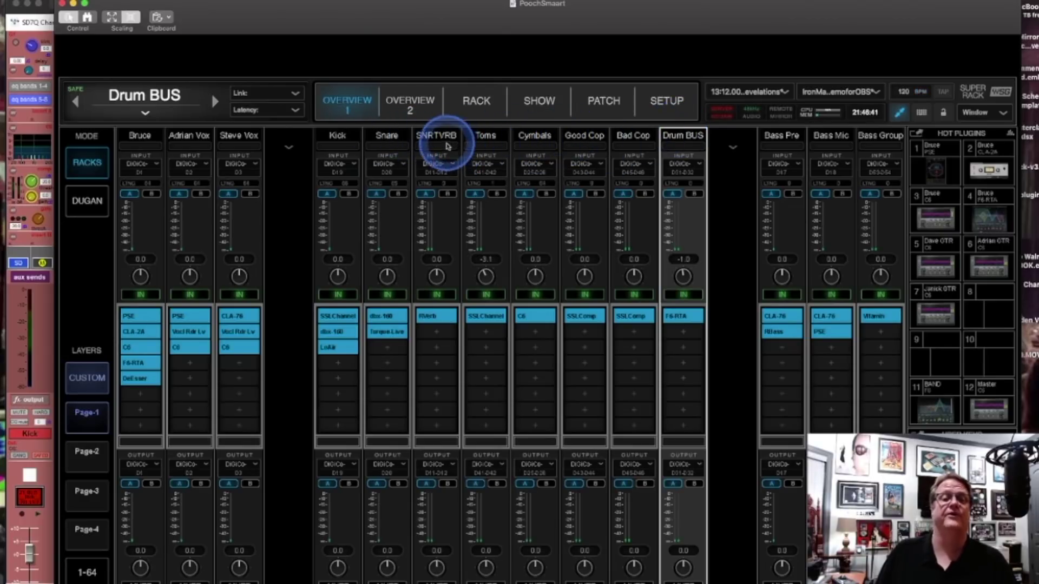
pyautogui.doubleClick(436, 316)
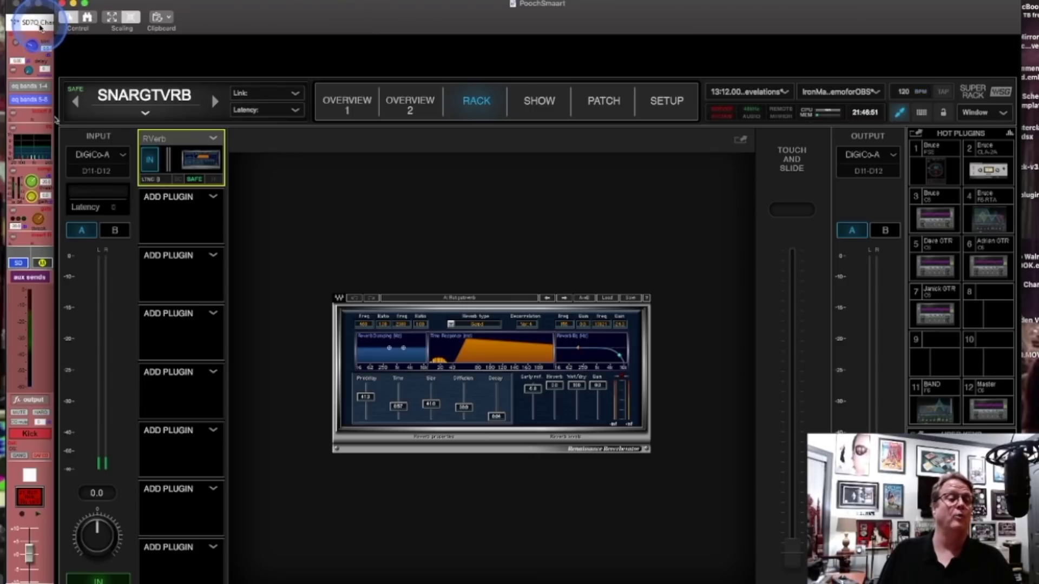
# - Switch to the DiGiCo console to show the layer 1 channels with SNR GATE, and return to SuperRack's Overview 1
pyautogui.click(41, 27)
pyautogui.click(595, 496)
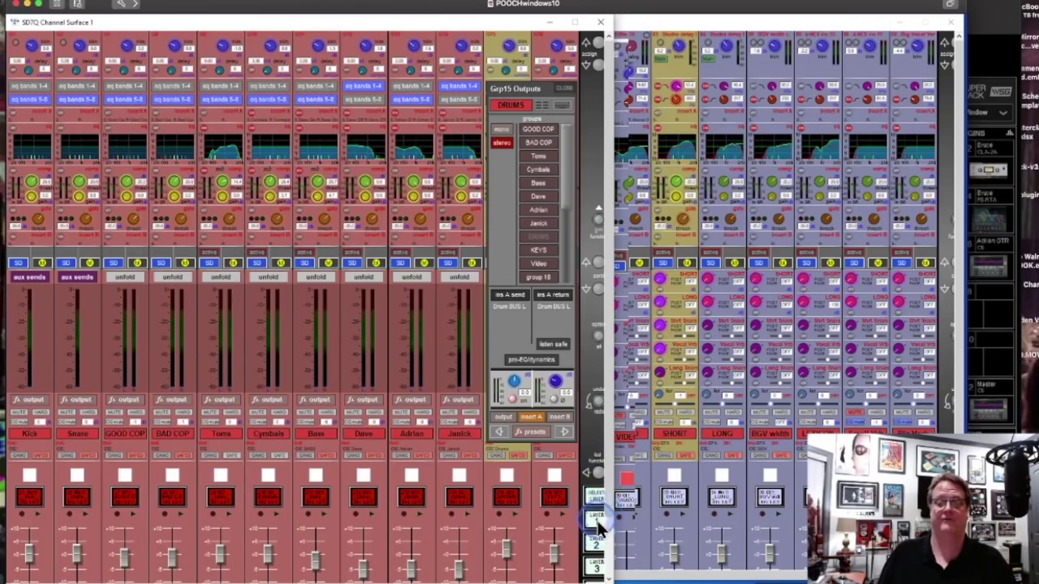
pyautogui.click(596, 521)
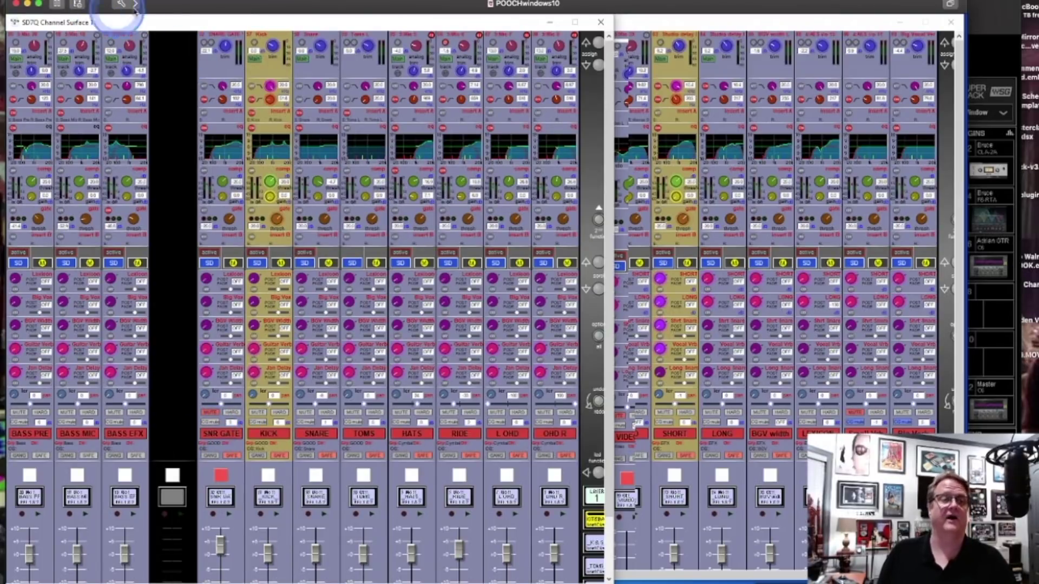
pyautogui.click(982, 24)
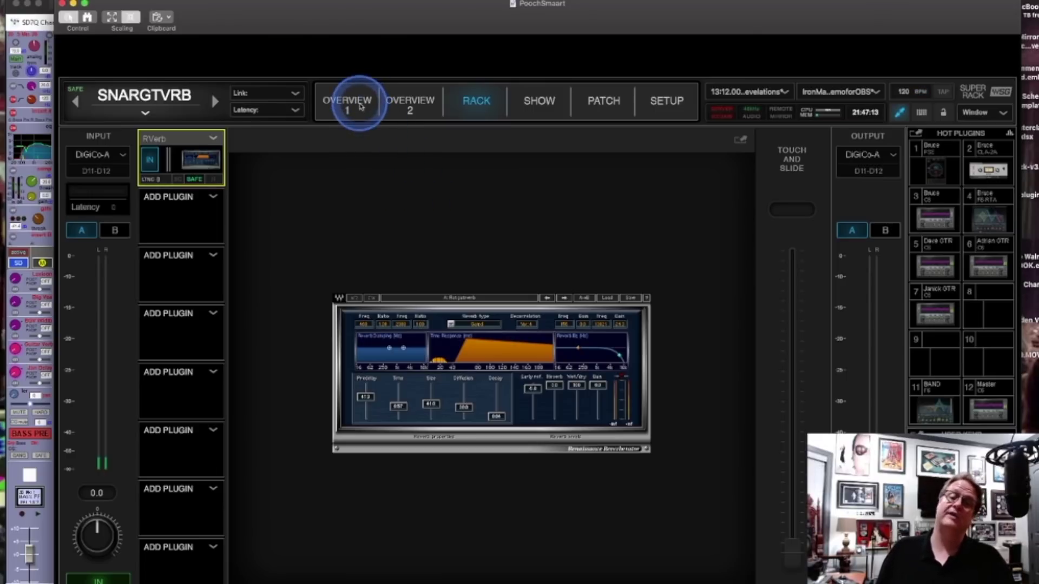
pyautogui.click(360, 107)
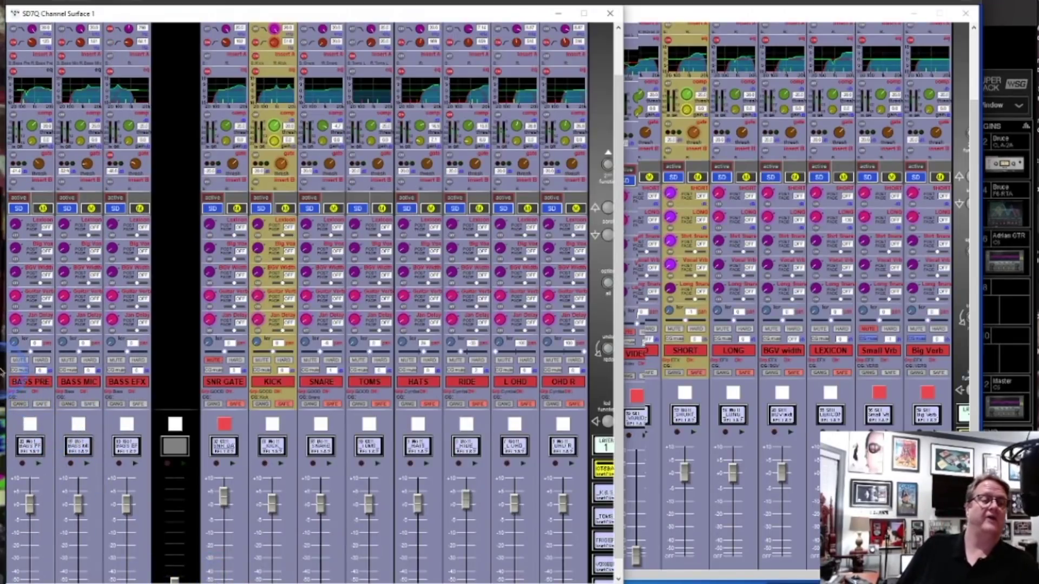
# - Point out the BASS PRE, BASS MIC and BASS EFX channels on Channel Surface 1 of the console
pyautogui.click(52, 383)
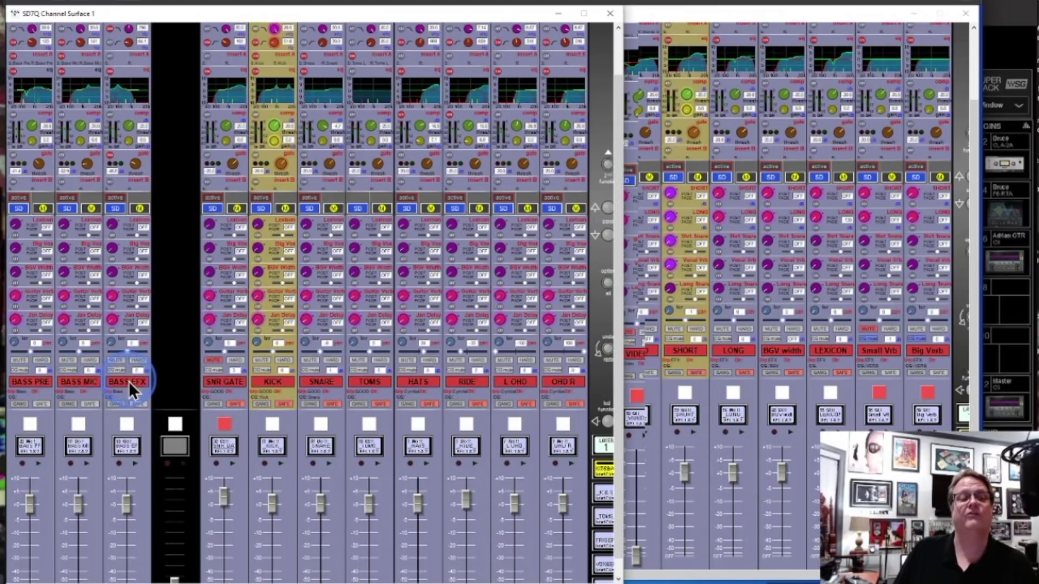
pyautogui.click(41, 384)
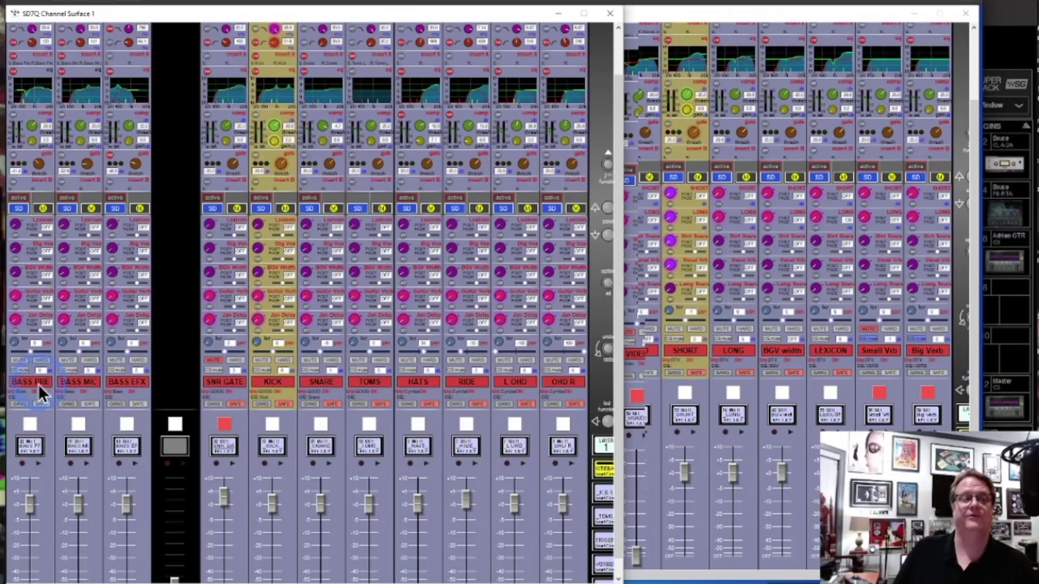
pyautogui.click(140, 381)
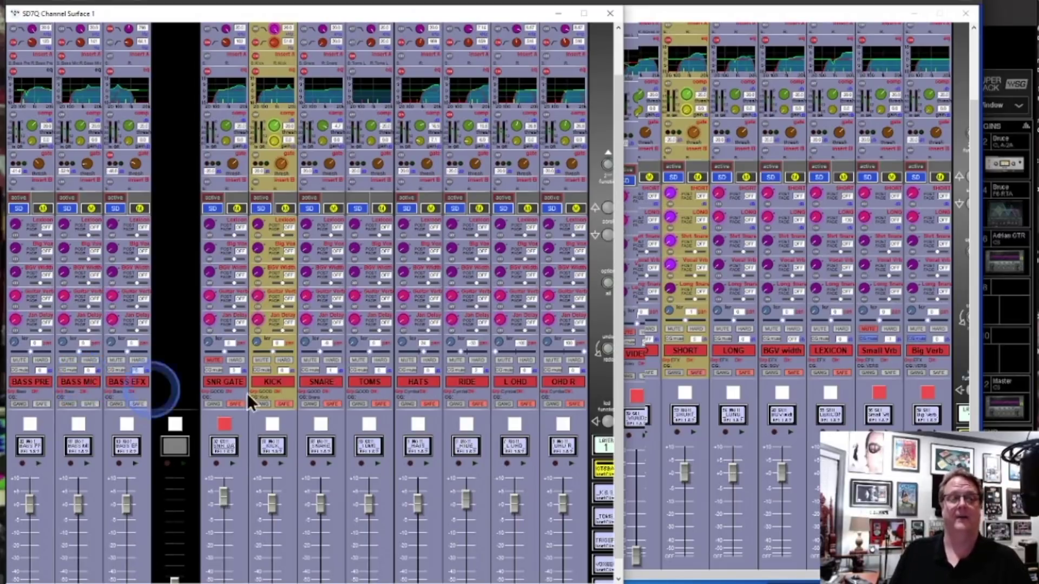
# - Switch to SuperRack and review the CLA-76 and RBass plugins on the Bass Pre rack
pyautogui.click(1012, 14)
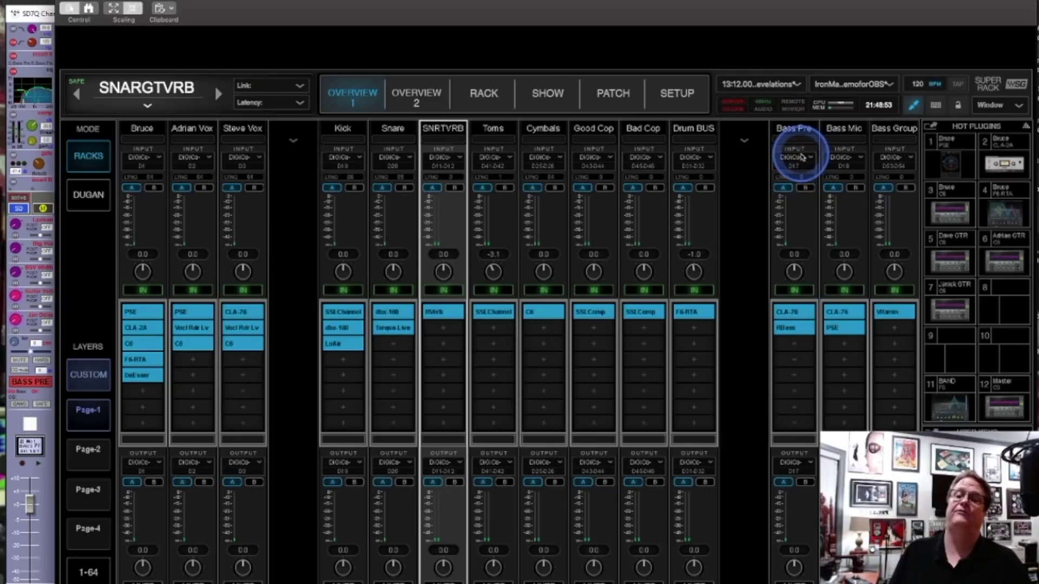
pyautogui.click(802, 316)
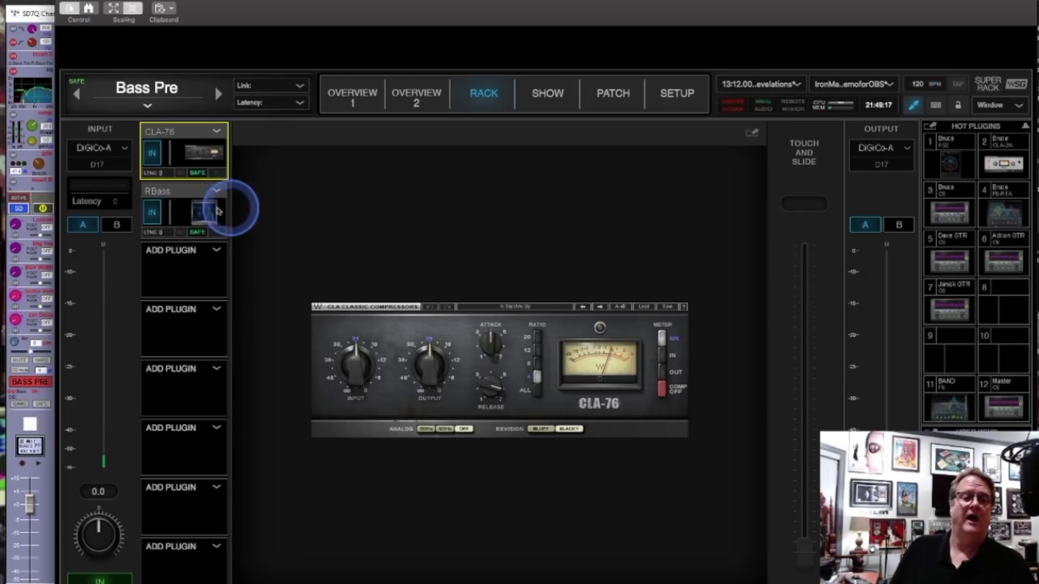
pyautogui.click(199, 213)
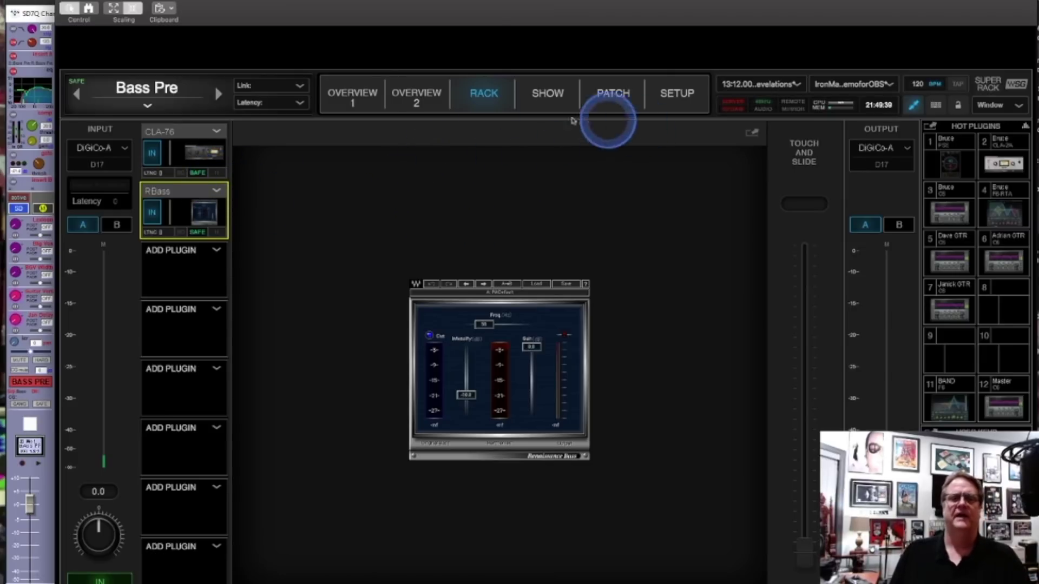
# - Return to Overview 1 and review the CLA-76 and PSE plugins on the Bass Mic rack
pyautogui.click(357, 100)
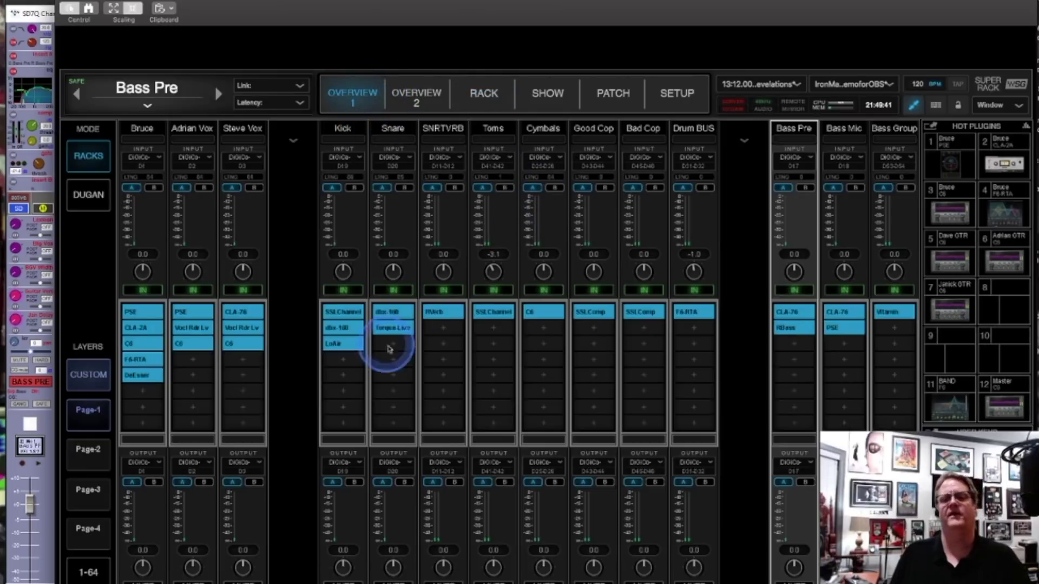
pyautogui.click(840, 313)
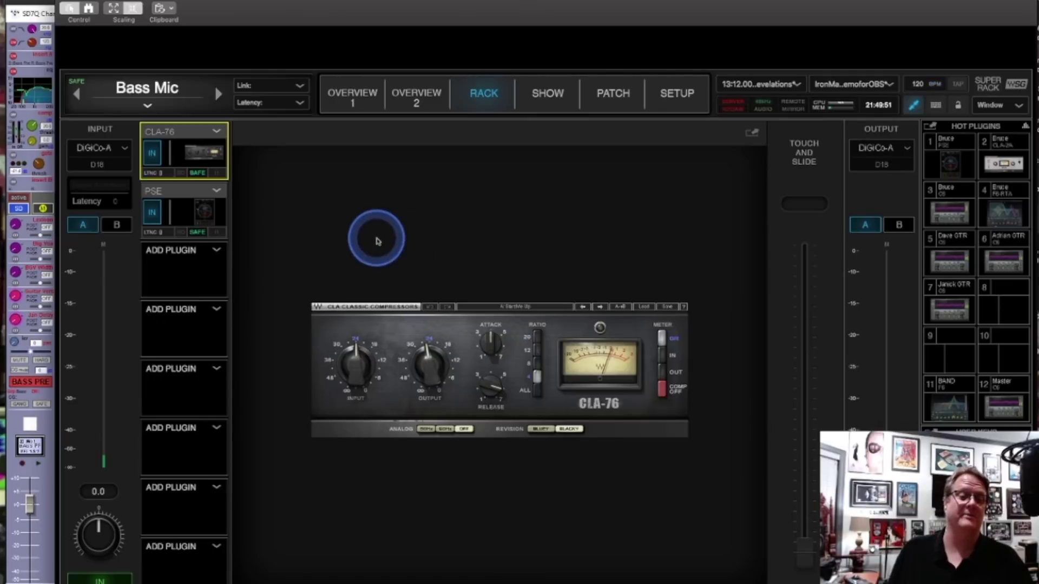
pyautogui.click(212, 212)
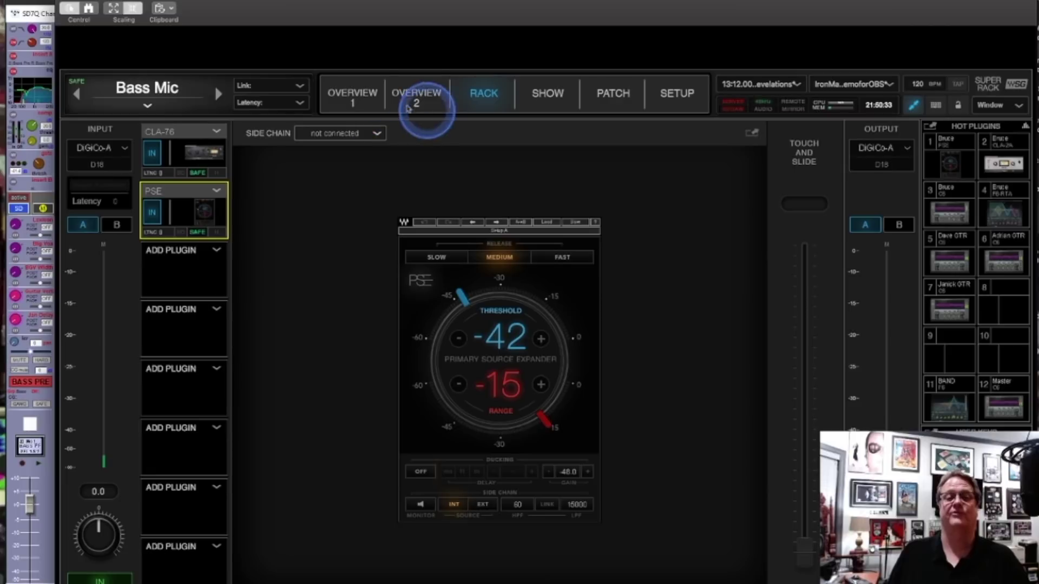
# - Return to Overview 1, select the Bass Group rack and open its Vitamin plugin
pyautogui.click(365, 101)
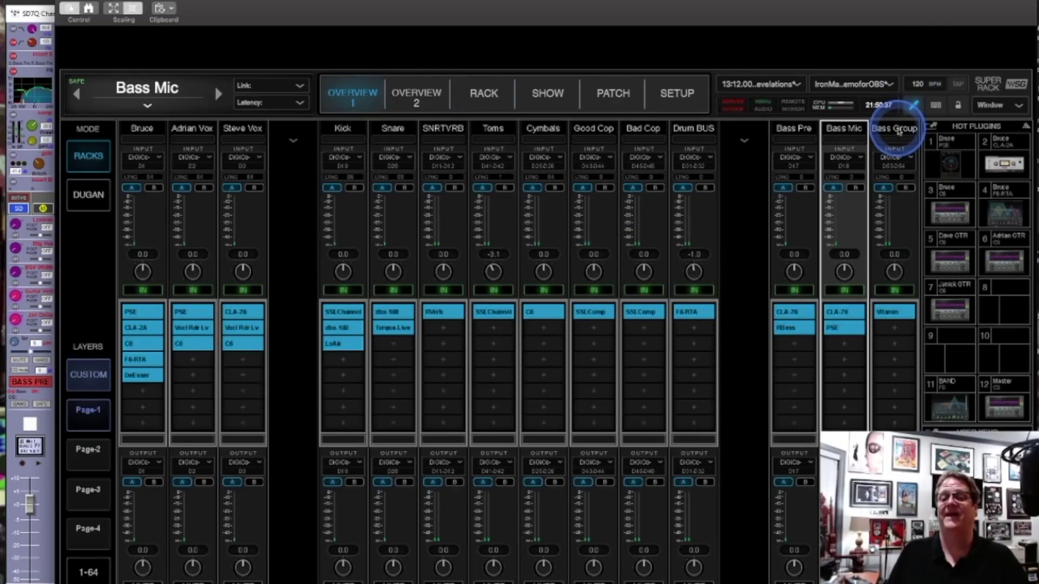
pyautogui.click(909, 331)
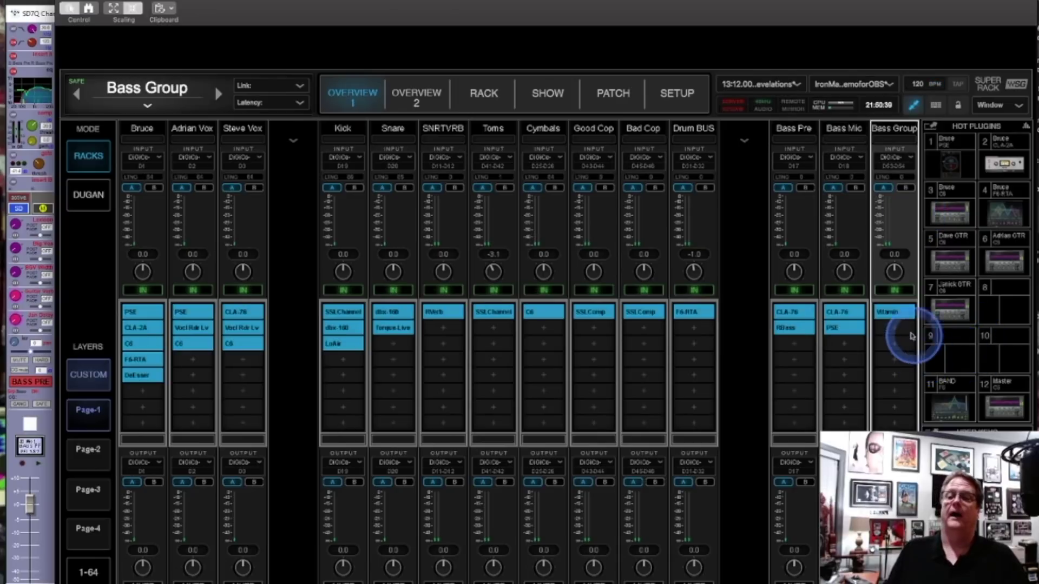
pyautogui.click(904, 314)
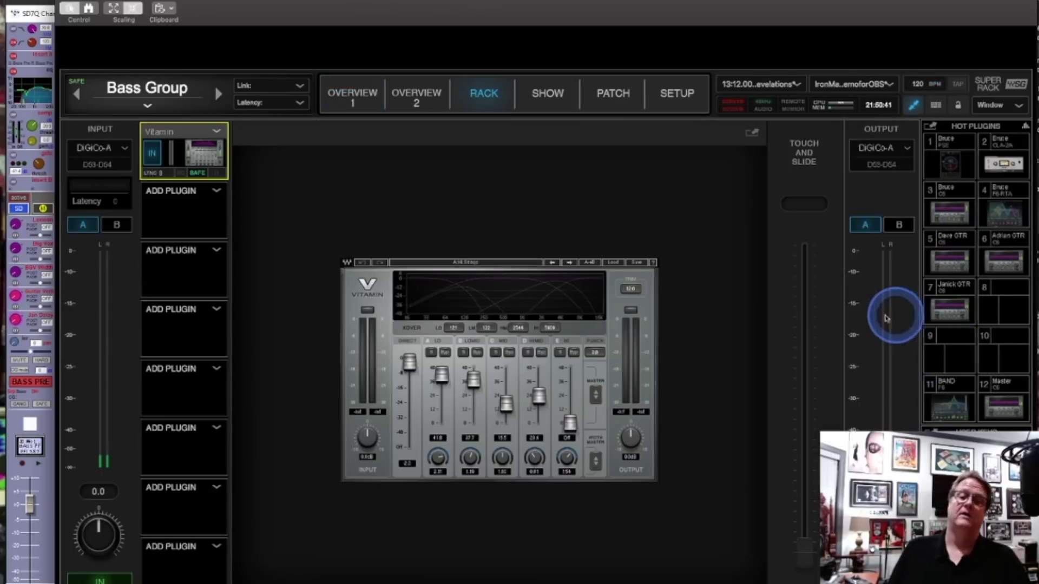
# - Switch to the console's layer 2 groups and examine the Bass group's output and insert A send routing
pyautogui.click(33, 14)
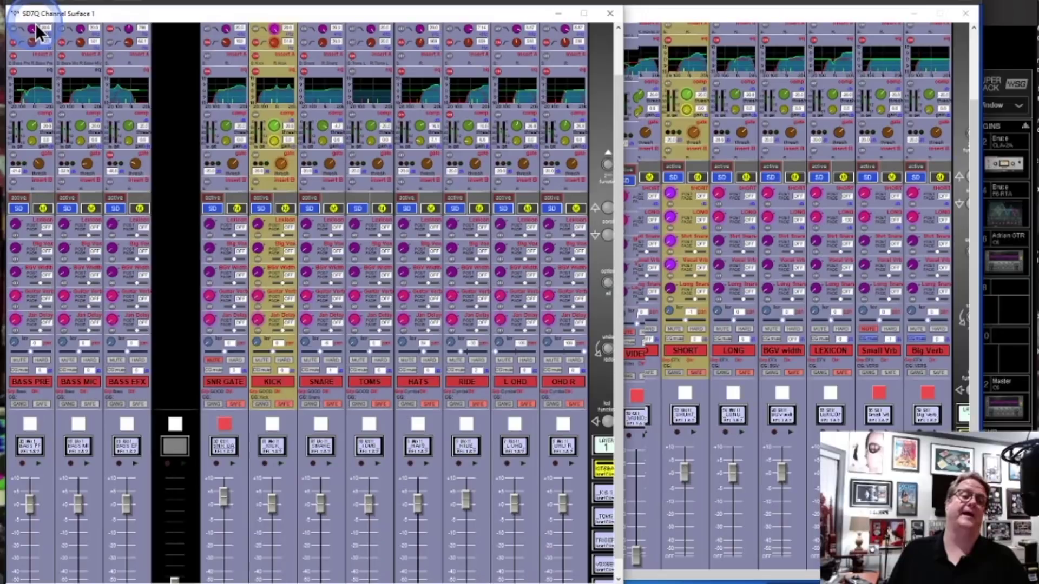
pyautogui.click(604, 445)
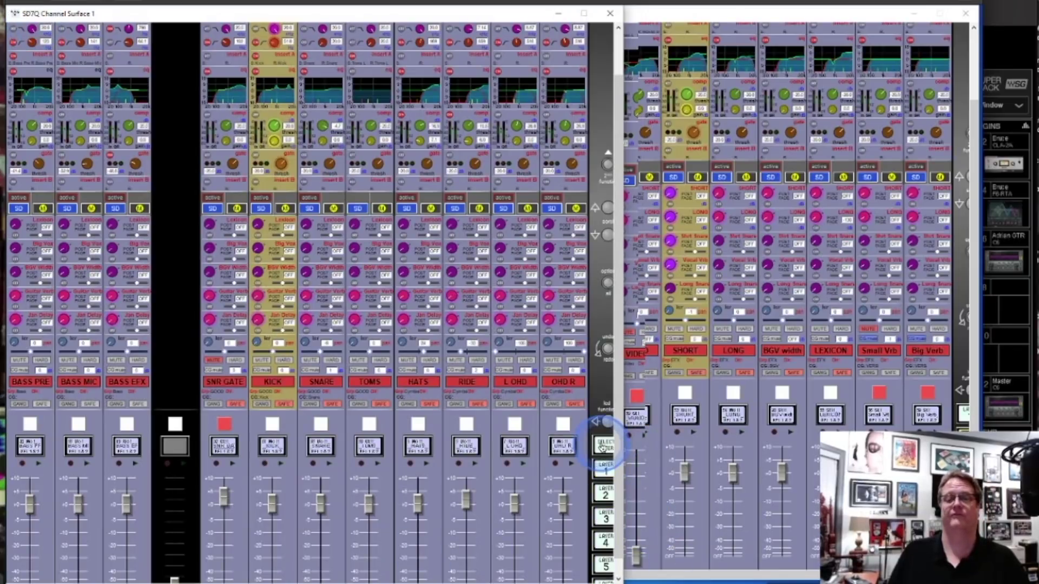
pyautogui.click(605, 492)
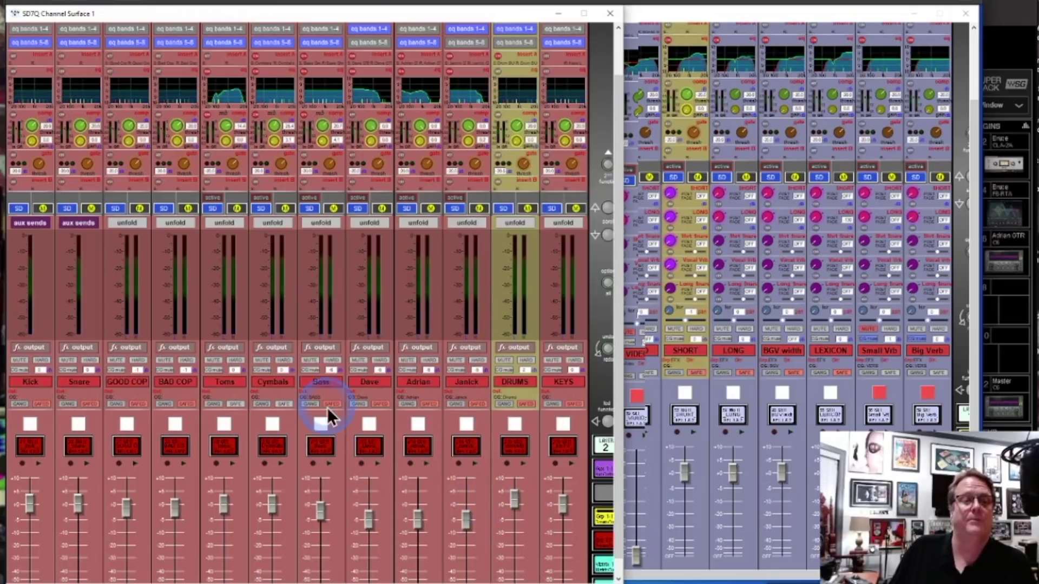
pyautogui.click(317, 381)
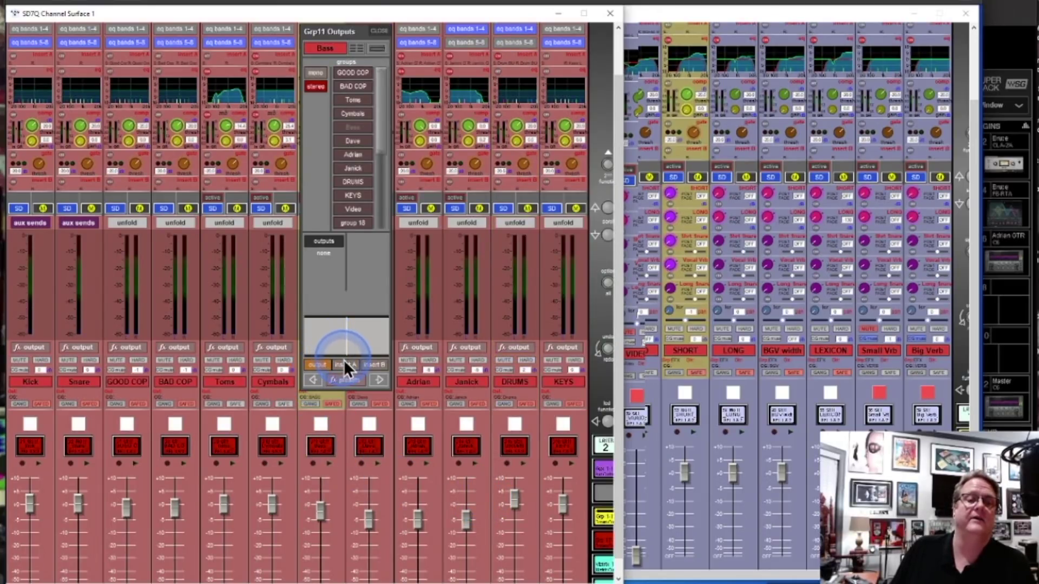
pyautogui.click(344, 361)
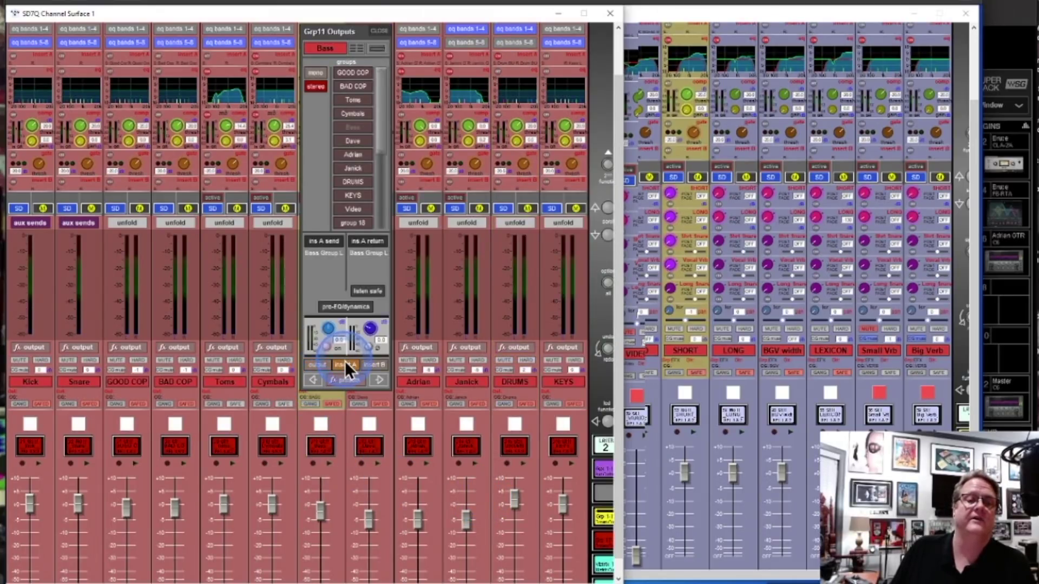
pyautogui.click(322, 237)
# - Switch to SuperRack and bring up Overview 2 to view the guitar, keys and band racks
pyautogui.moveTo(1028, 24)
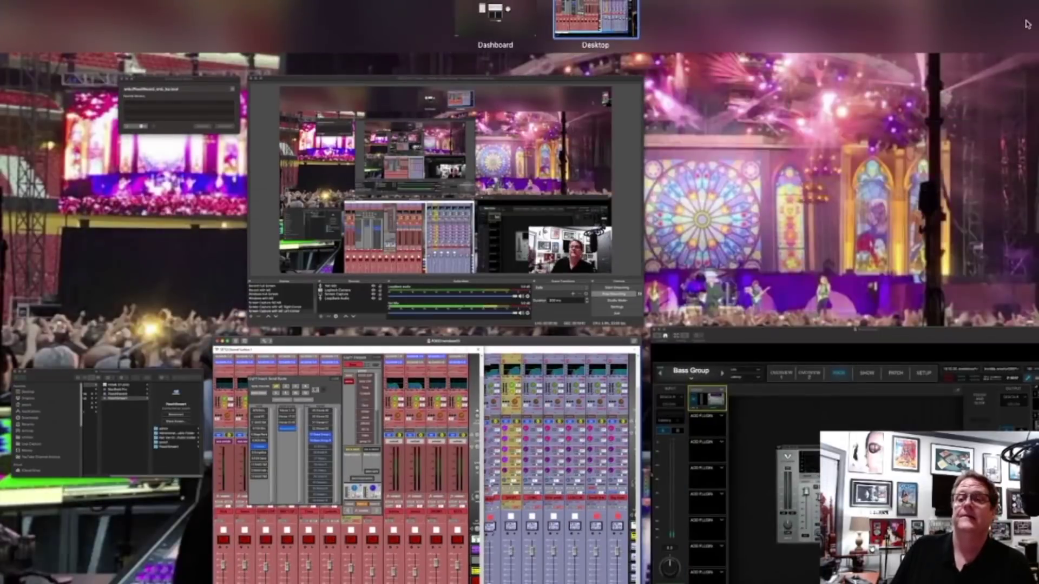
pyautogui.click(833, 486)
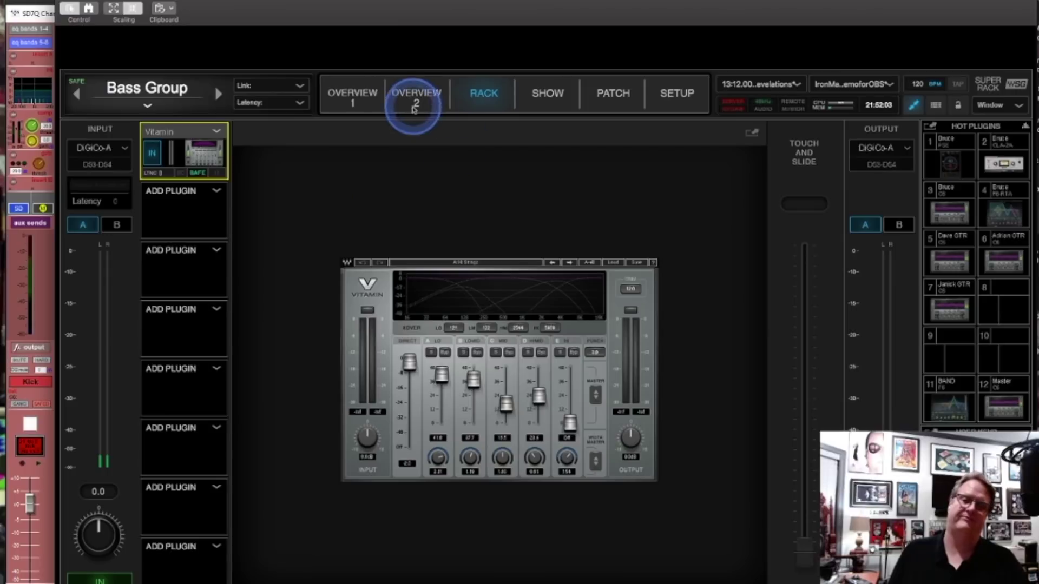
pyautogui.click(350, 97)
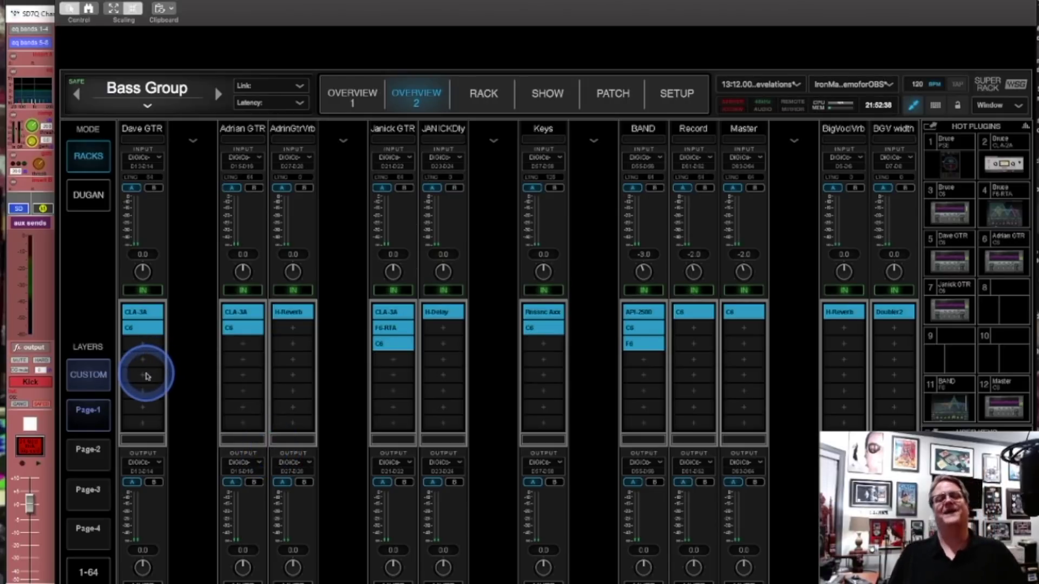
# - Return to the console, close the Bass group's insert send and output routing windows, and select the Dave group
pyautogui.click(36, 17)
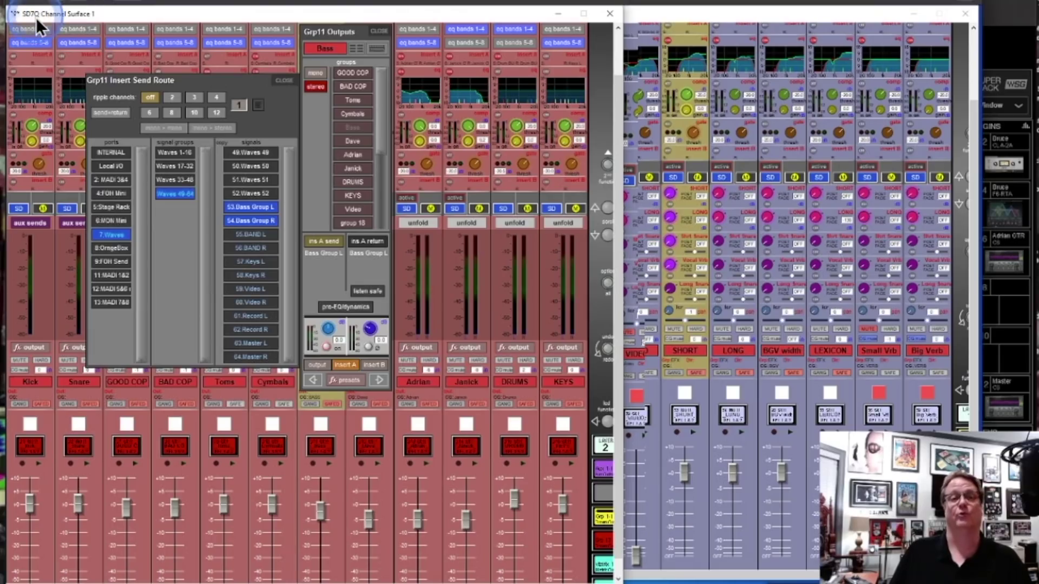
pyautogui.click(289, 80)
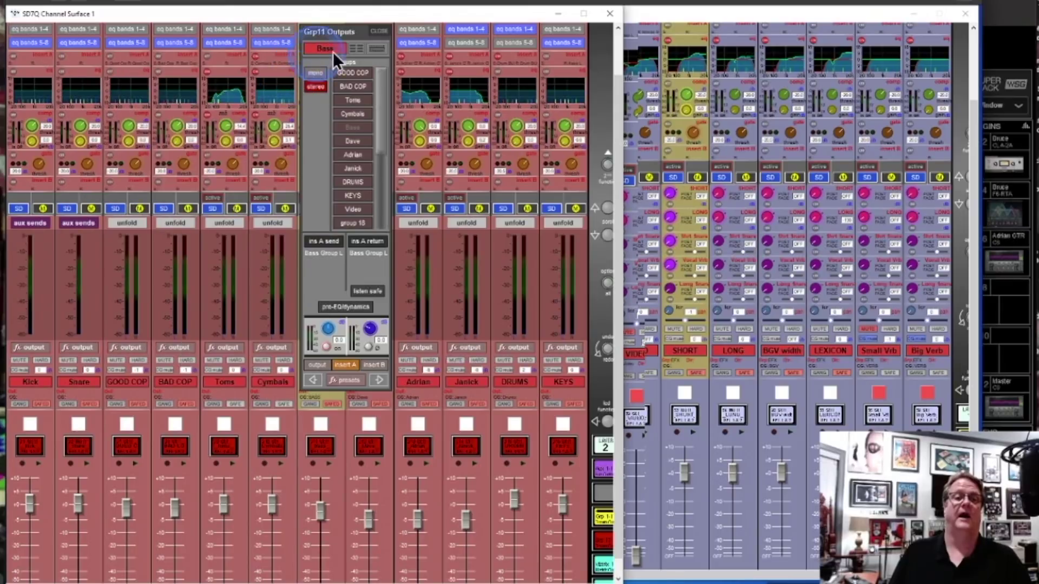
pyautogui.click(380, 31)
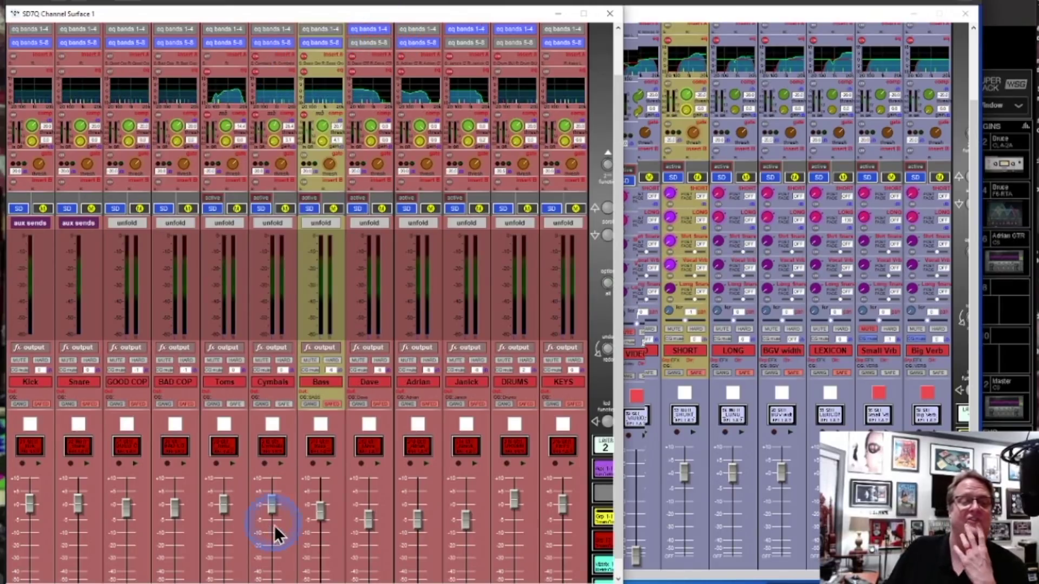
pyautogui.click(369, 382)
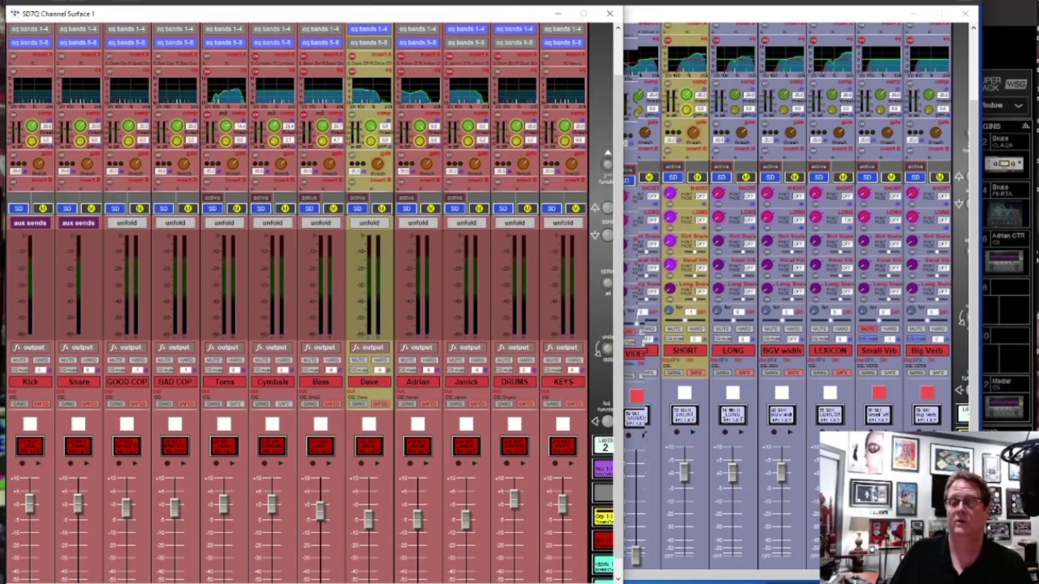
# - Bring Channel Surface 2 forward, show the guitar channel bank and examine the D GTR and A GTR channels
pyautogui.hotkey('alt', 'Tab')
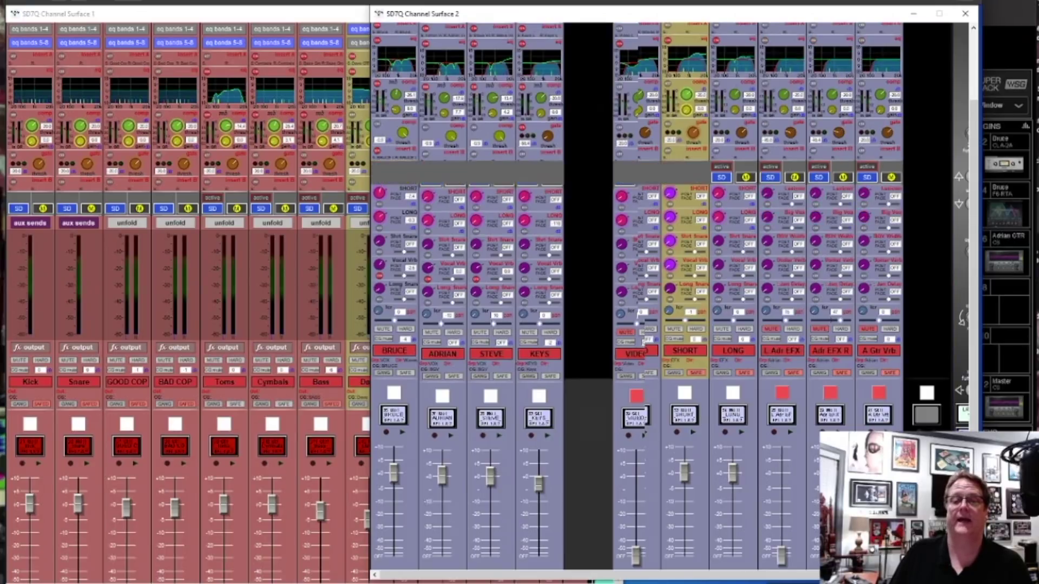
pyautogui.click(609, 492)
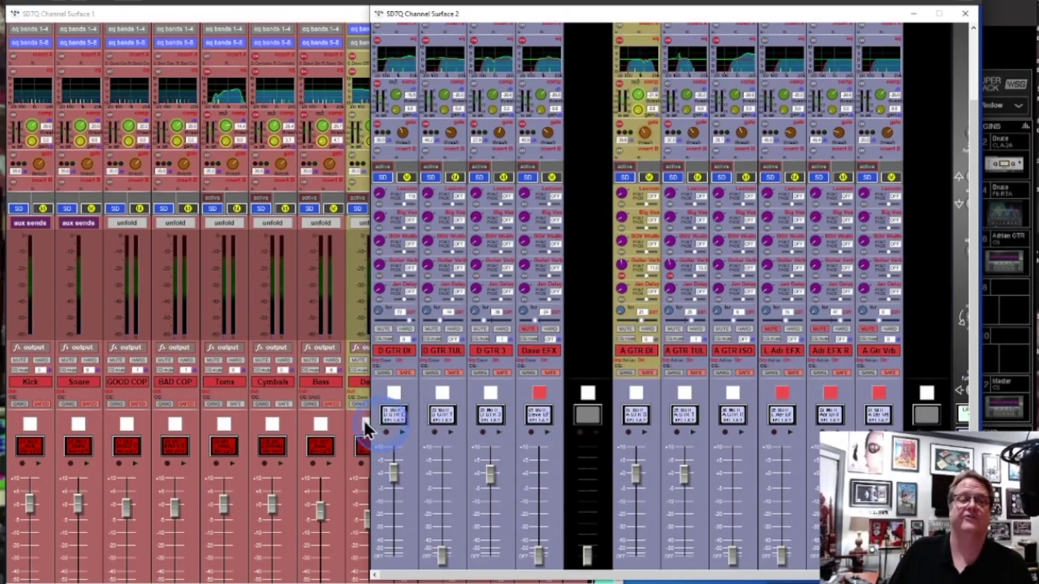
pyautogui.click(536, 416)
pyautogui.click(579, 412)
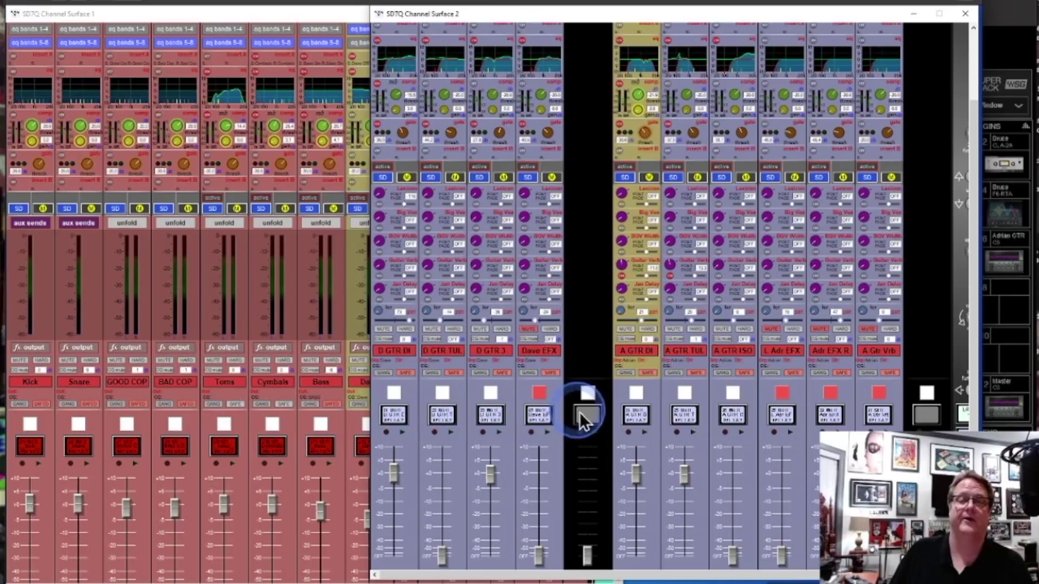
pyautogui.click(855, 408)
pyautogui.click(582, 414)
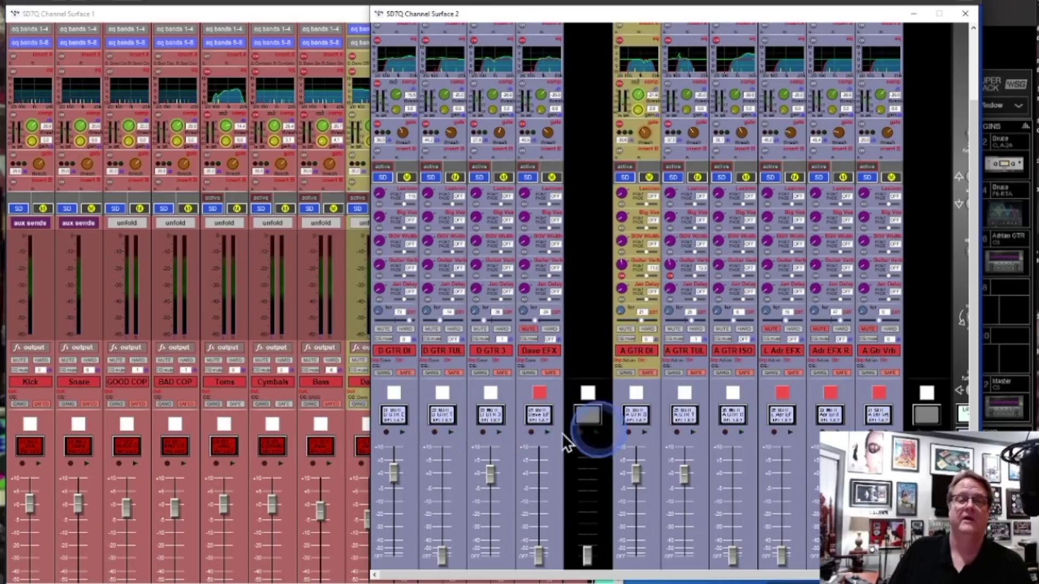
pyautogui.click(492, 415)
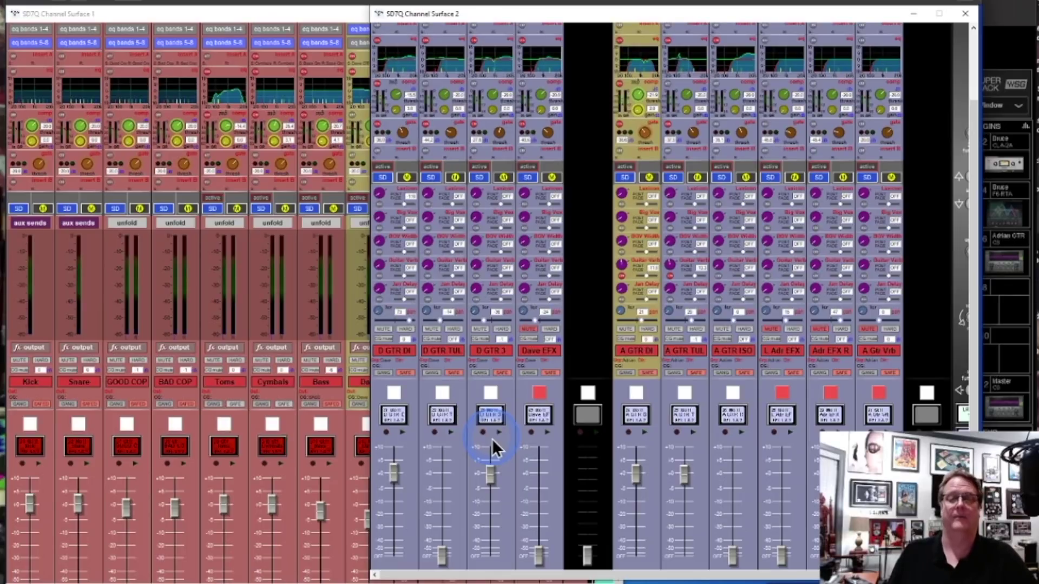
# - Examine the D GTR channels, return to Channel Surface 1 and show the Dave group's output and insert A routing
pyautogui.click(396, 472)
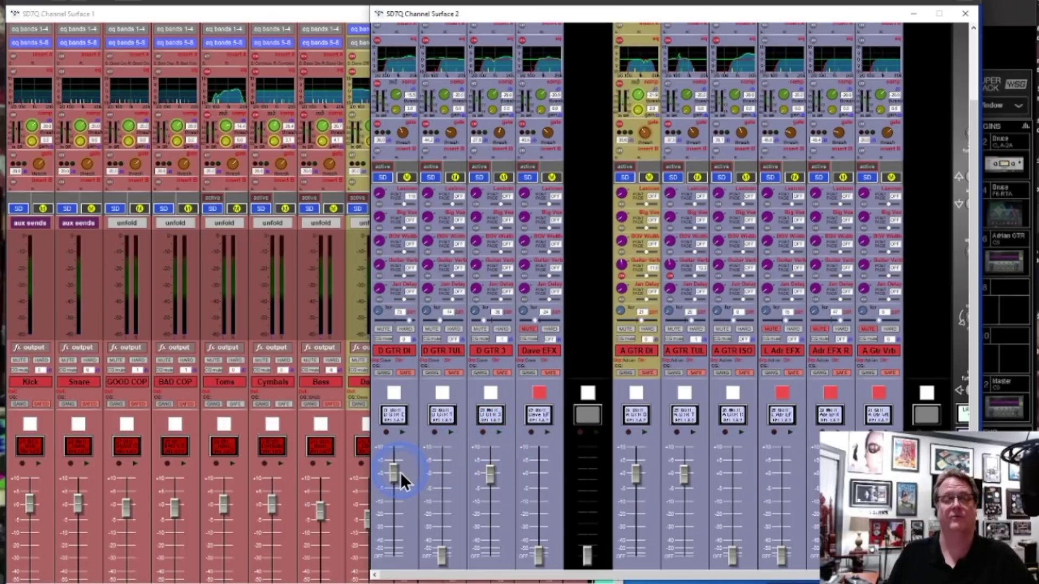
pyautogui.click(448, 477)
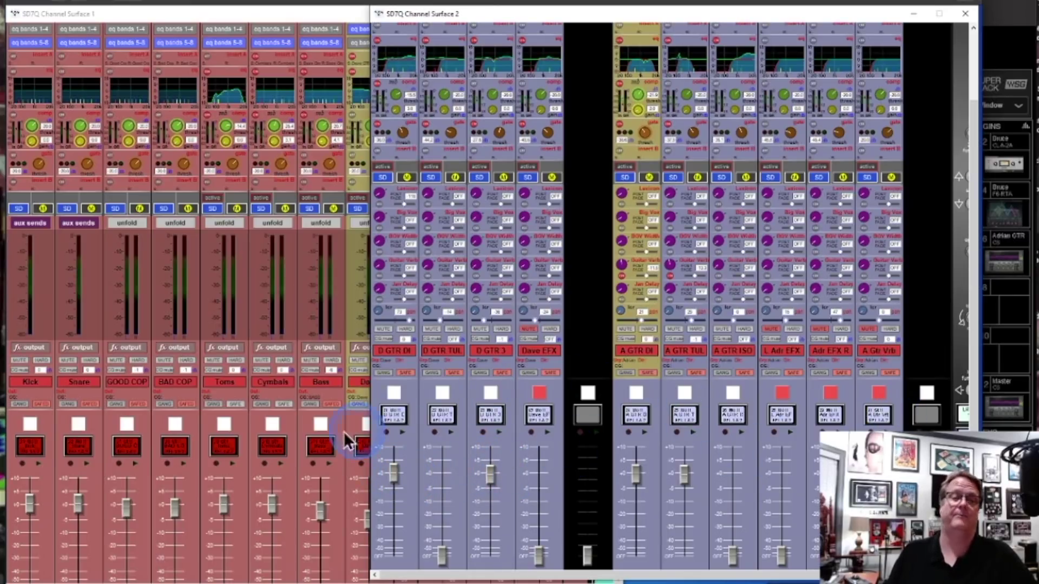
pyautogui.click(318, 420)
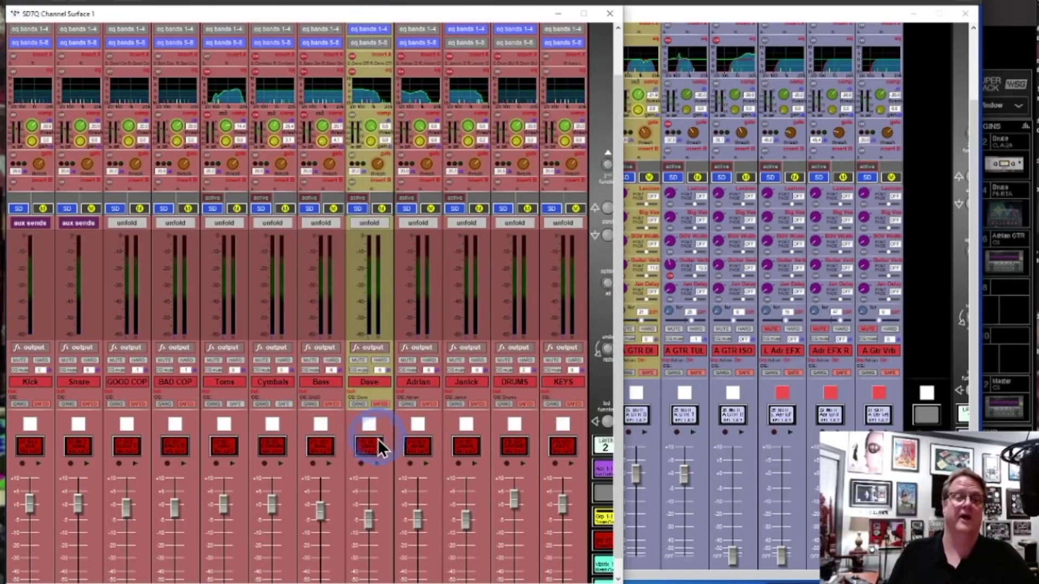
pyautogui.click(379, 380)
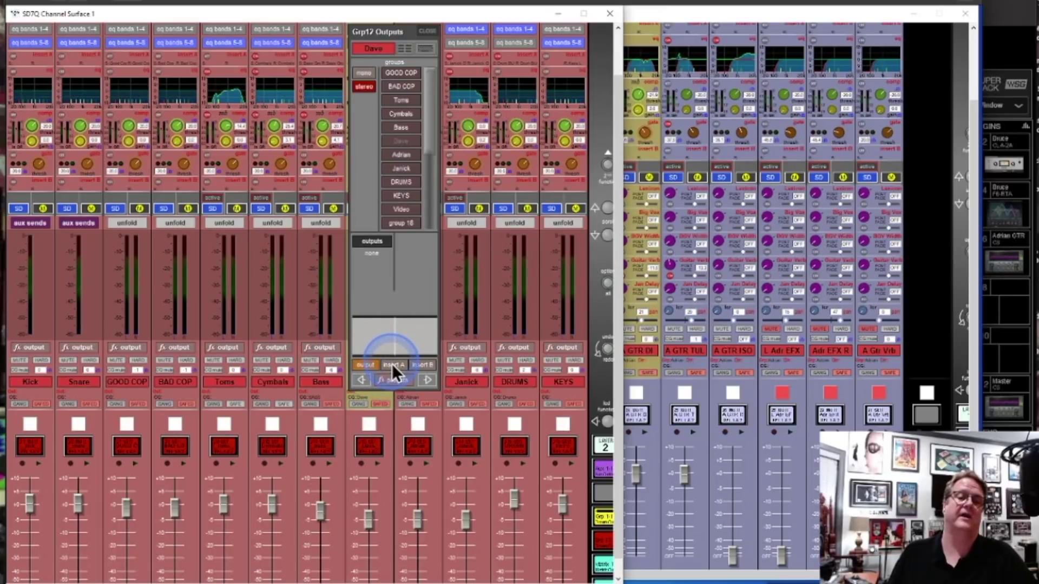
pyautogui.click(392, 364)
# - Switch to SuperRack, examine the Dave GTR rack's CLA-3A and C6 plugins, and return to Overview 2
pyautogui.click(1016, 11)
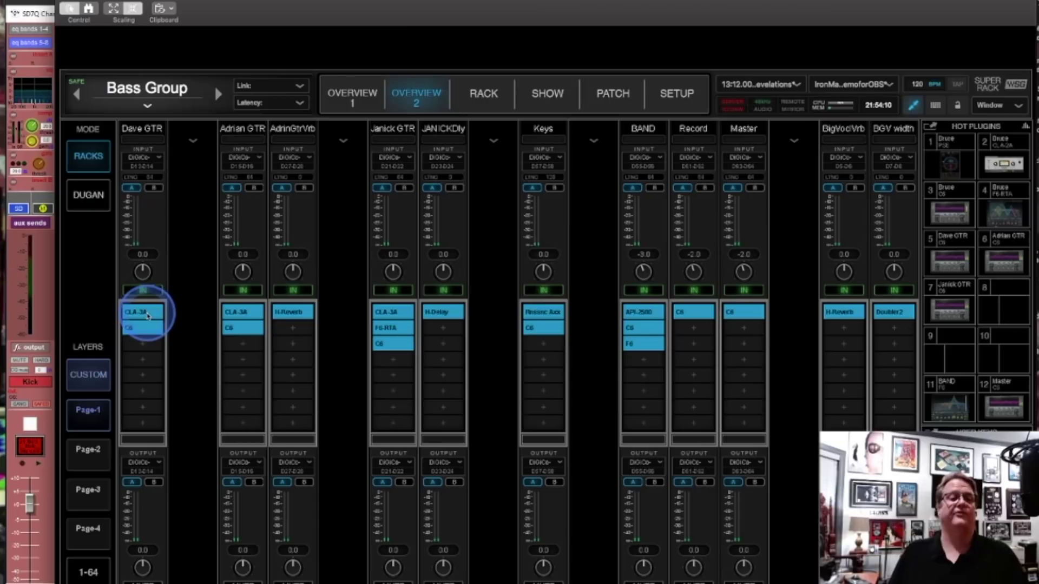
pyautogui.click(143, 312)
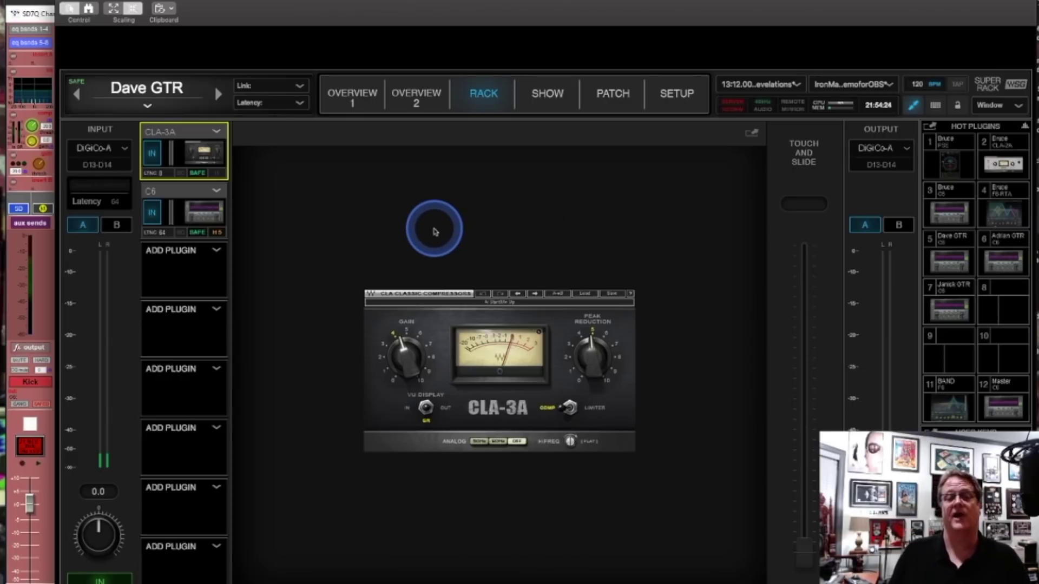
pyautogui.click(204, 218)
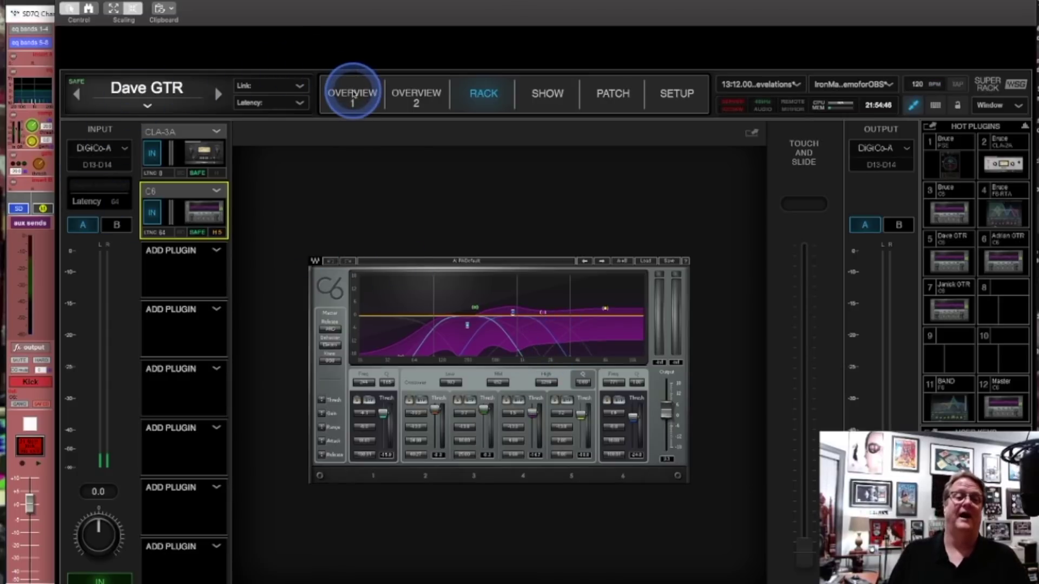
pyautogui.click(353, 93)
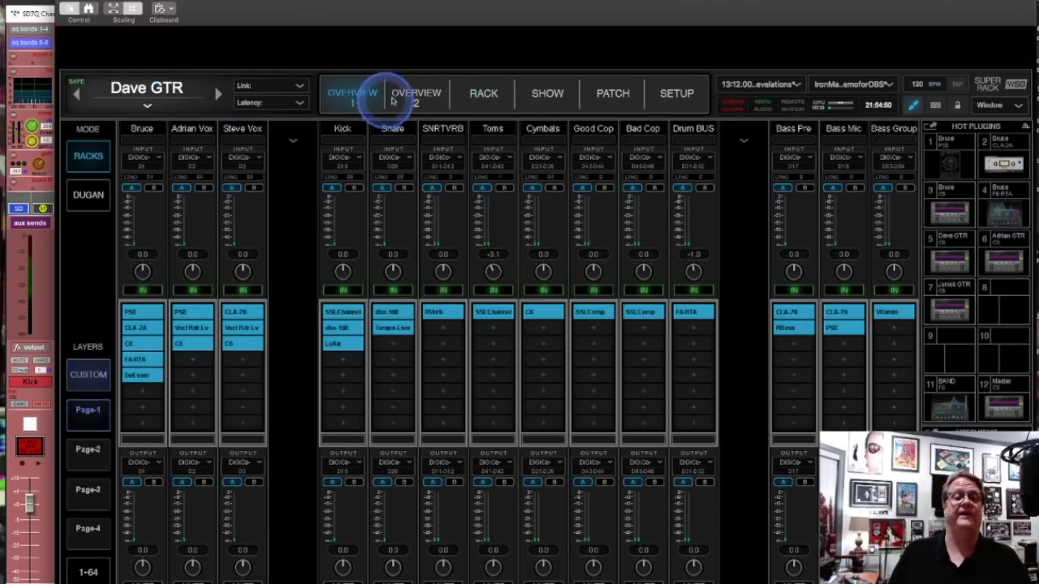
pyautogui.click(425, 95)
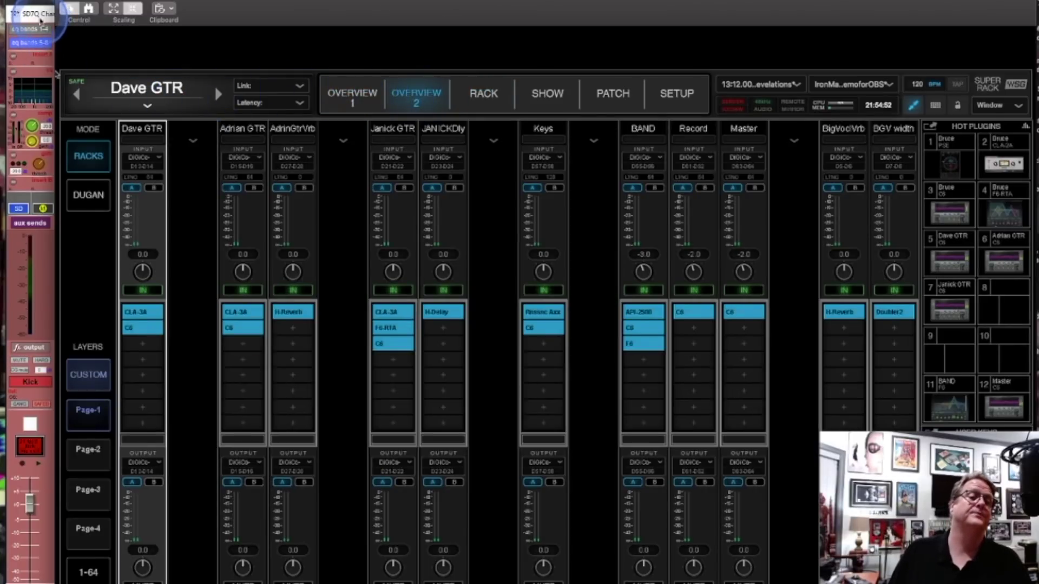
# - Return to the console, bring Channel Surface 2 forward and examine the A GTR DI, TUL and ISO channels
pyautogui.click(43, 25)
pyautogui.click(758, 459)
pyautogui.click(647, 450)
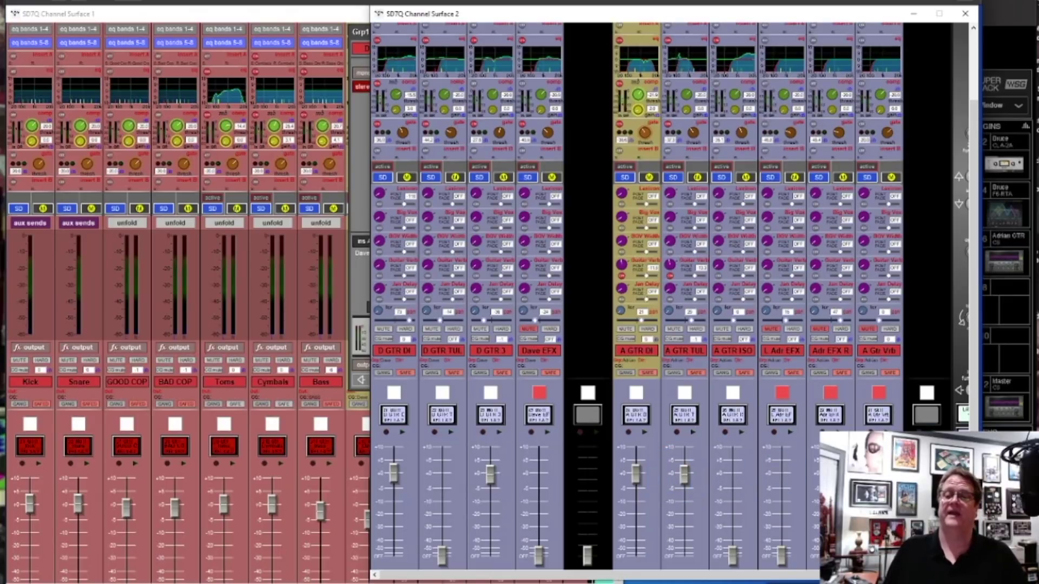
pyautogui.moveTo(671, 476); pyautogui.dragTo(713, 479)
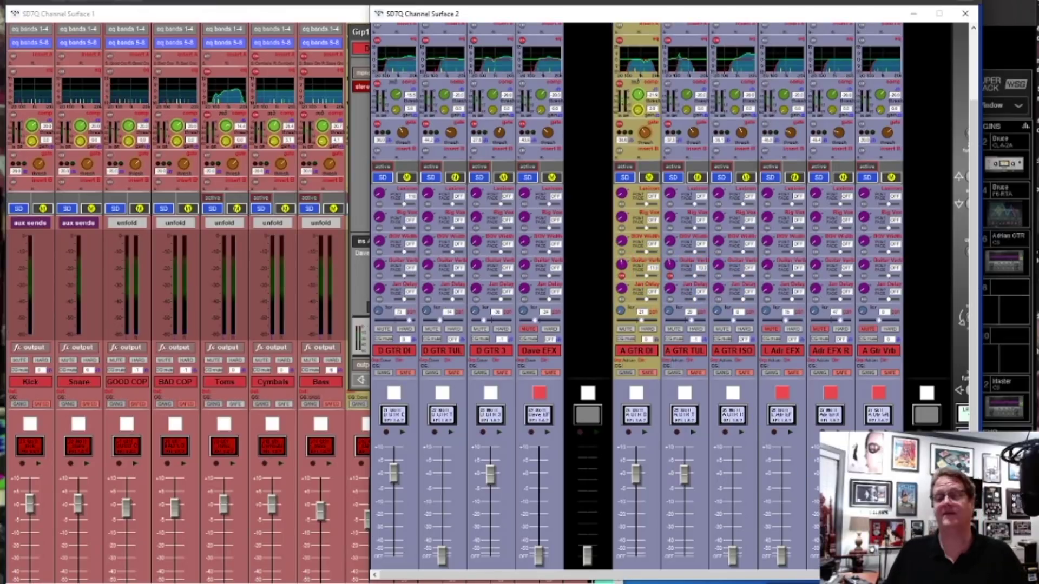
# - Switch to SuperRack, examine the H-Reverb pre-delay on the Adrian guitar reverb rack, and return to Overview 1
pyautogui.click(1001, 9)
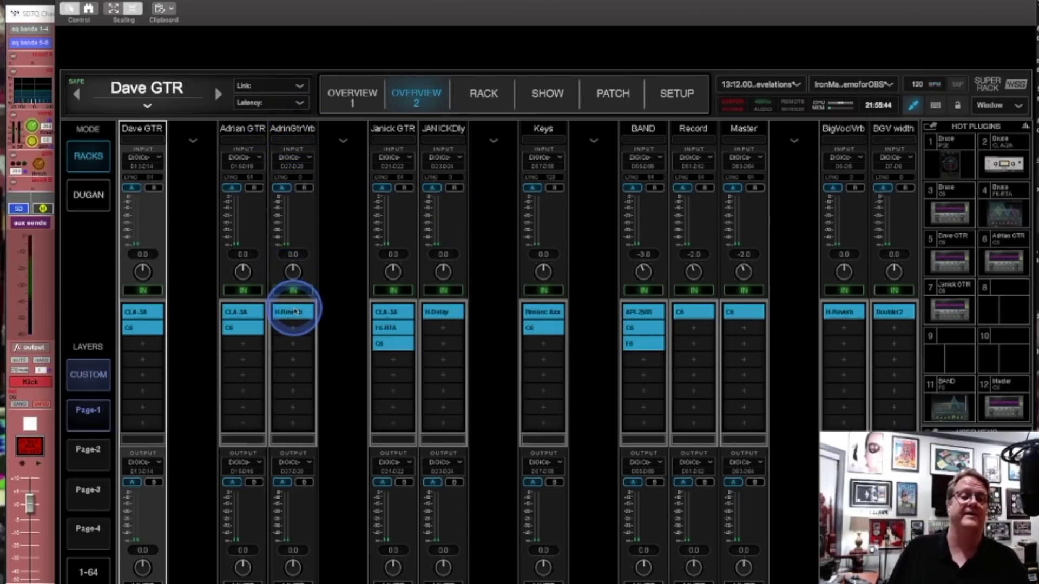
pyautogui.doubleClick(293, 311)
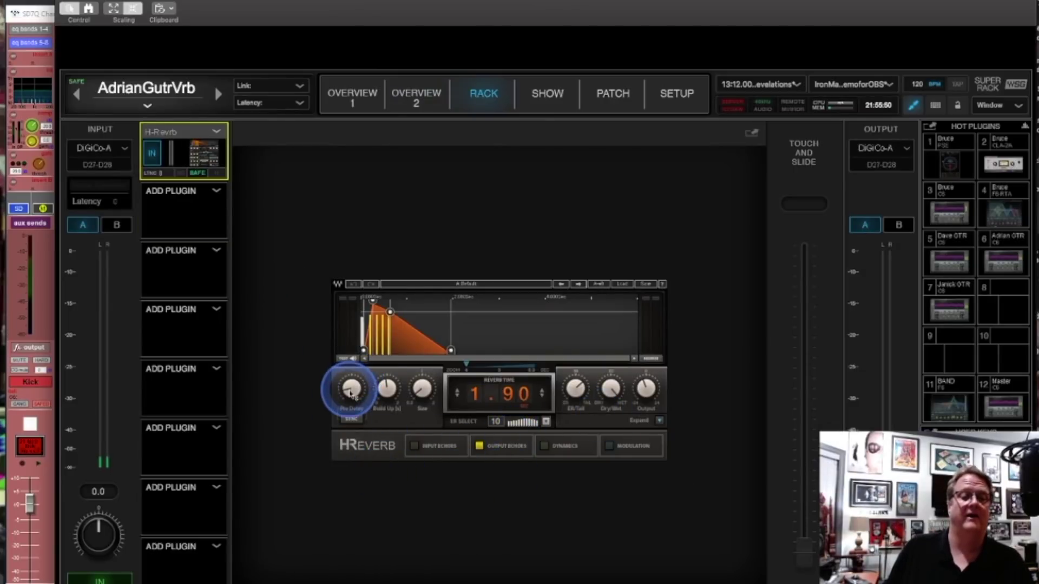
pyautogui.click(350, 390)
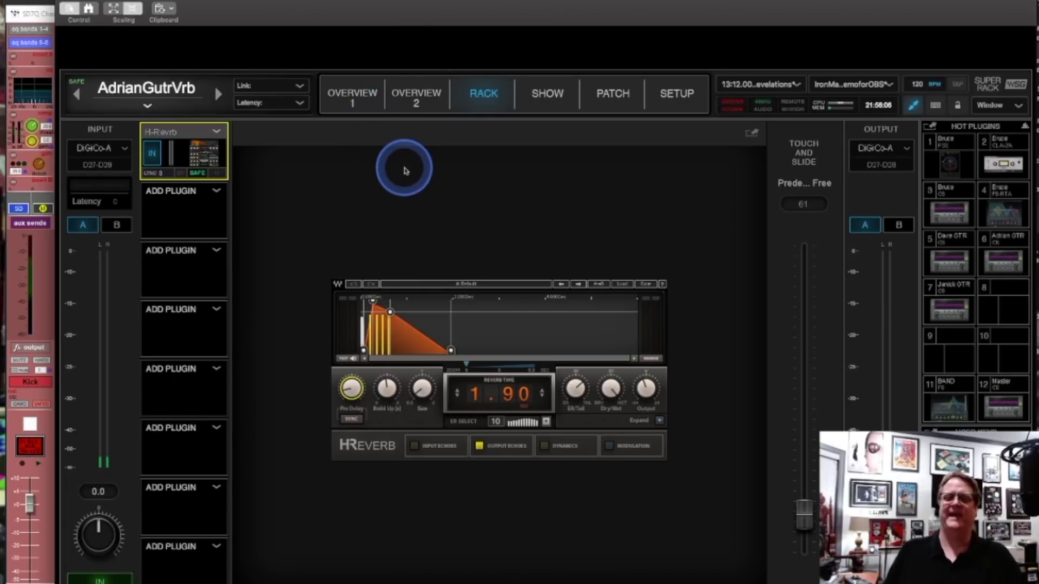
pyautogui.click(368, 106)
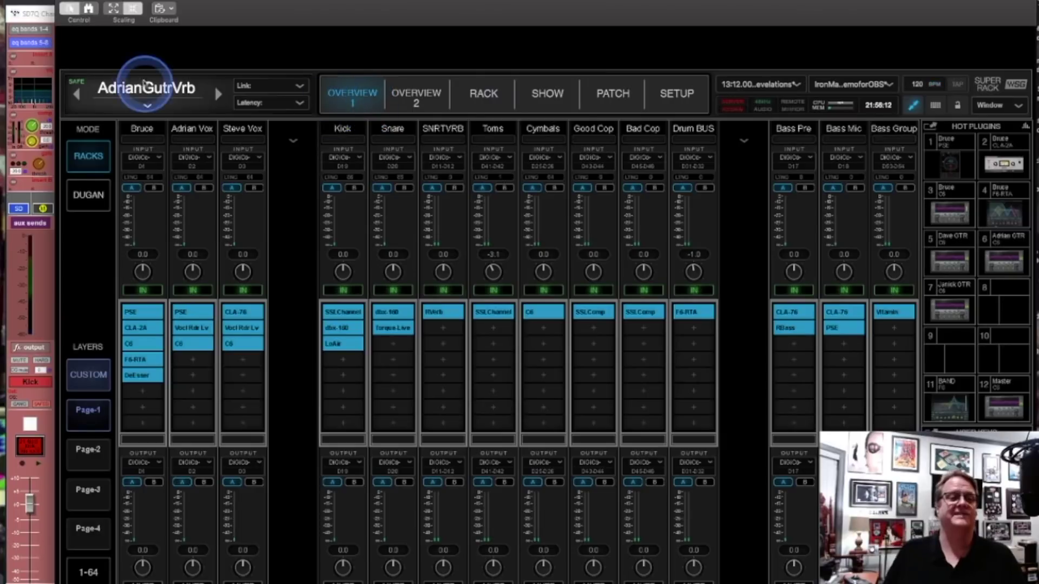
# - Return to Channel Surface 1, close the Dave group's outputs and show the Adrian group's output and insert A routing
pyautogui.click(29, 19)
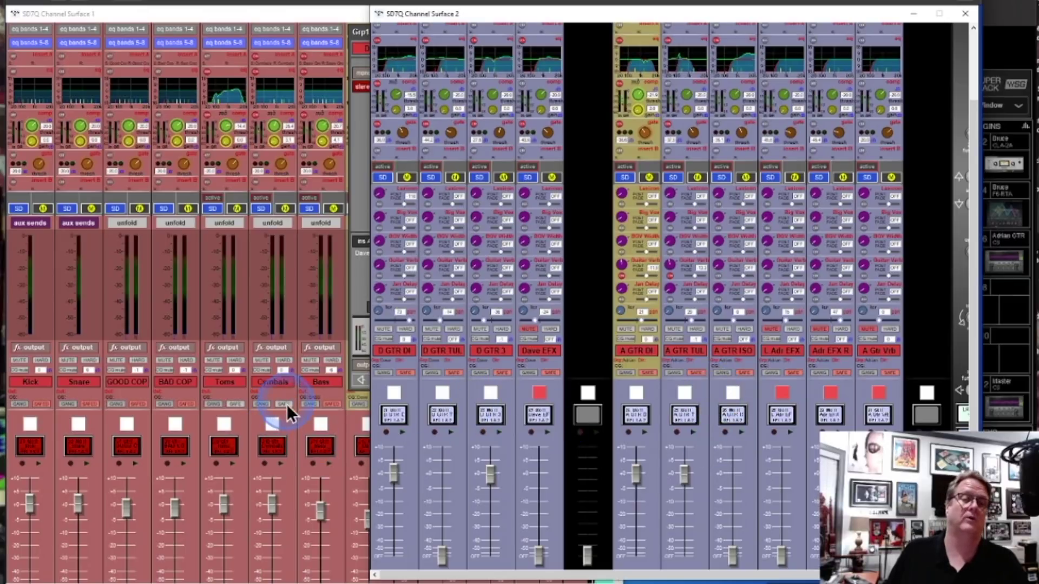
pyautogui.click(290, 420)
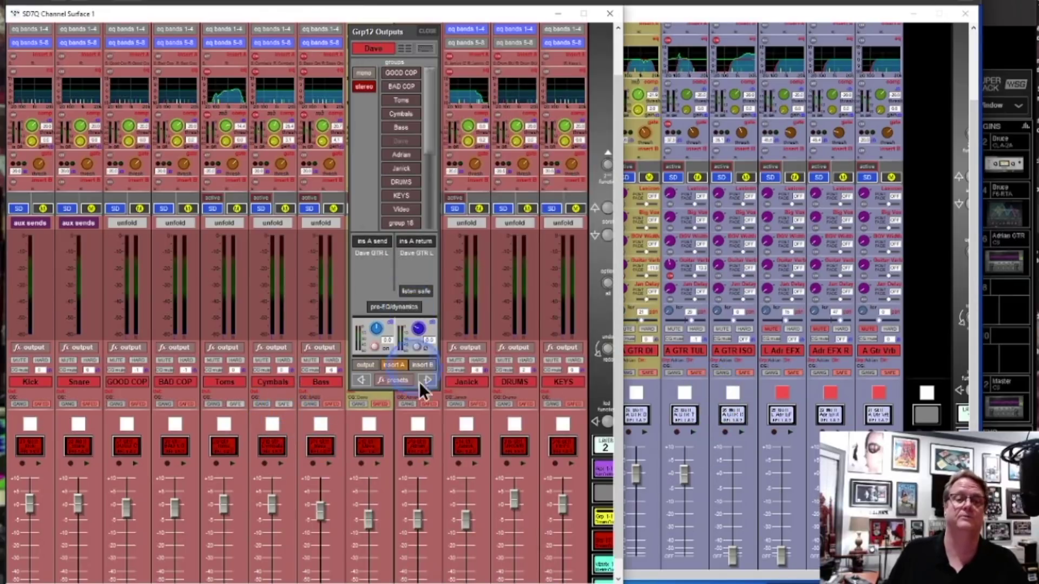
pyautogui.click(426, 32)
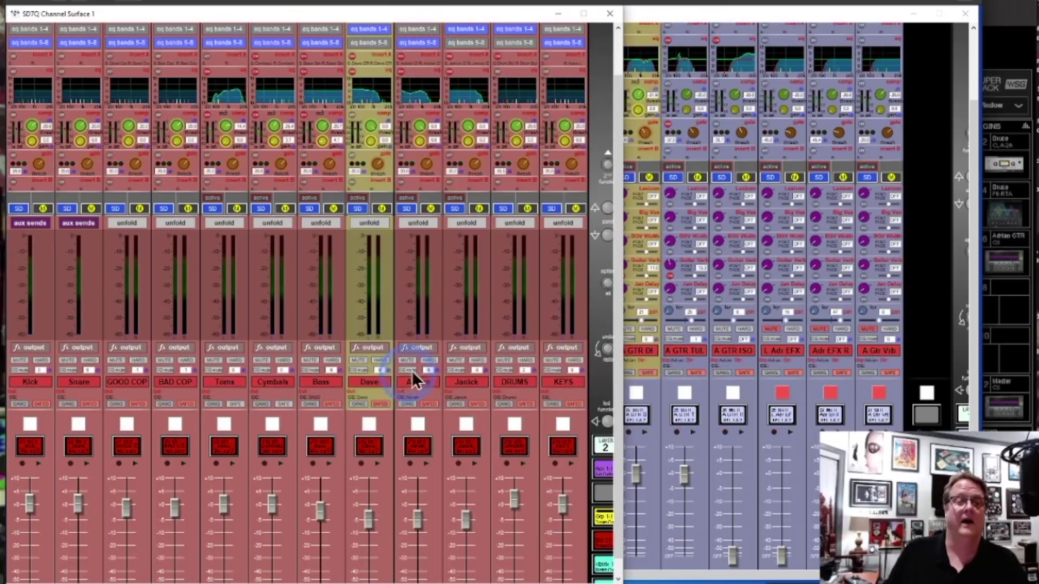
pyautogui.click(428, 384)
pyautogui.click(429, 384)
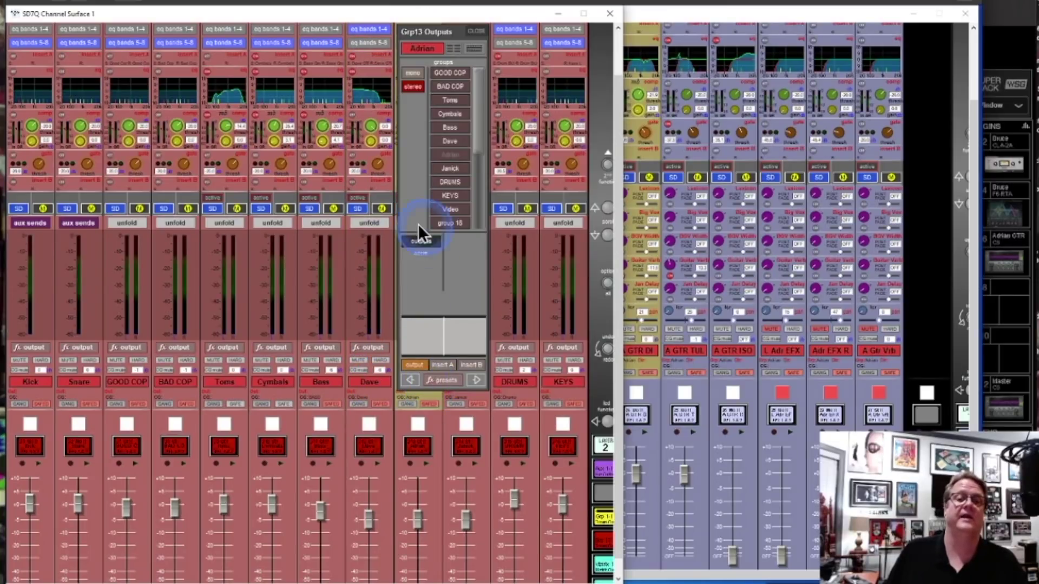
pyautogui.click(443, 364)
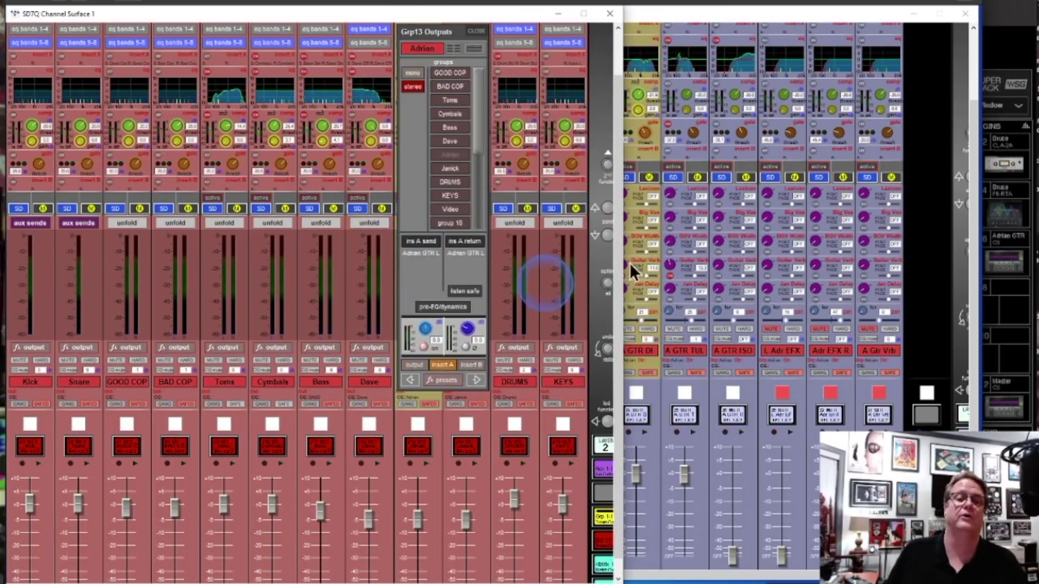
# - Switch to SuperRack, examine the Adrian GTR rack's CLA-3A and C6, and compare the C6 with the Dave GTR rack's
pyautogui.hotkey('alt', 'Tab')
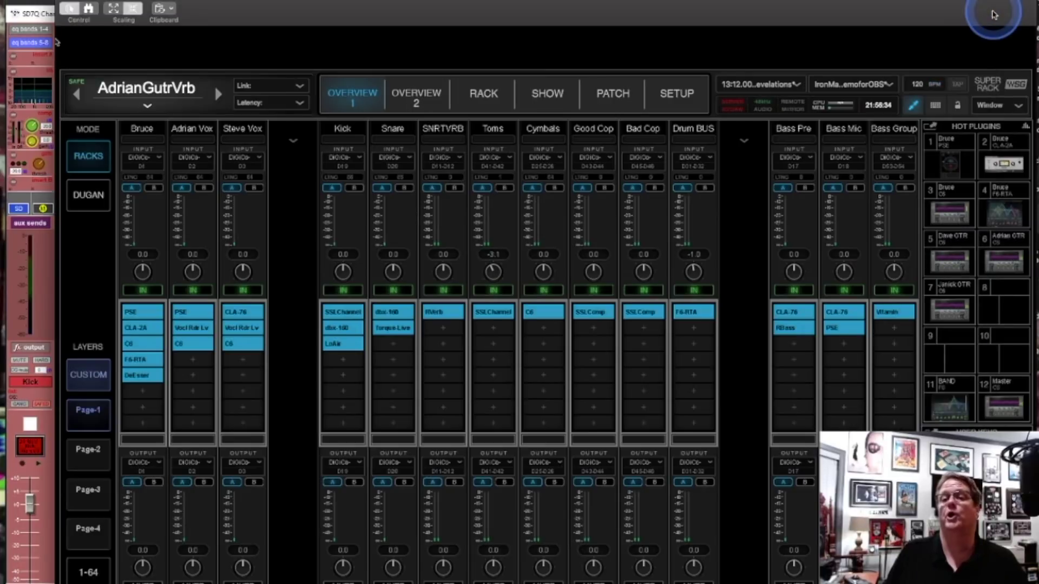
pyautogui.click(480, 254)
pyautogui.click(434, 331)
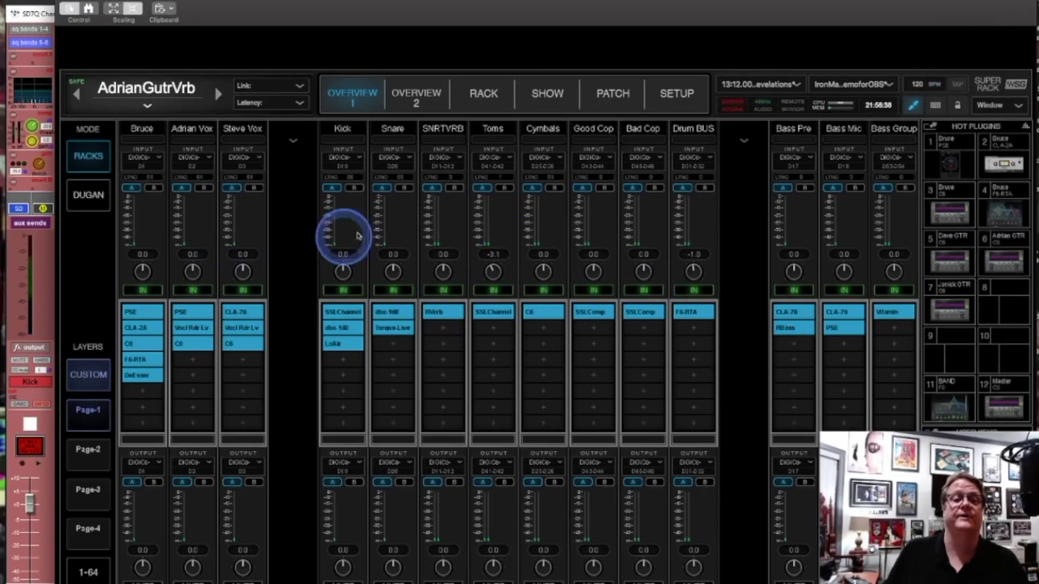
pyautogui.click(433, 93)
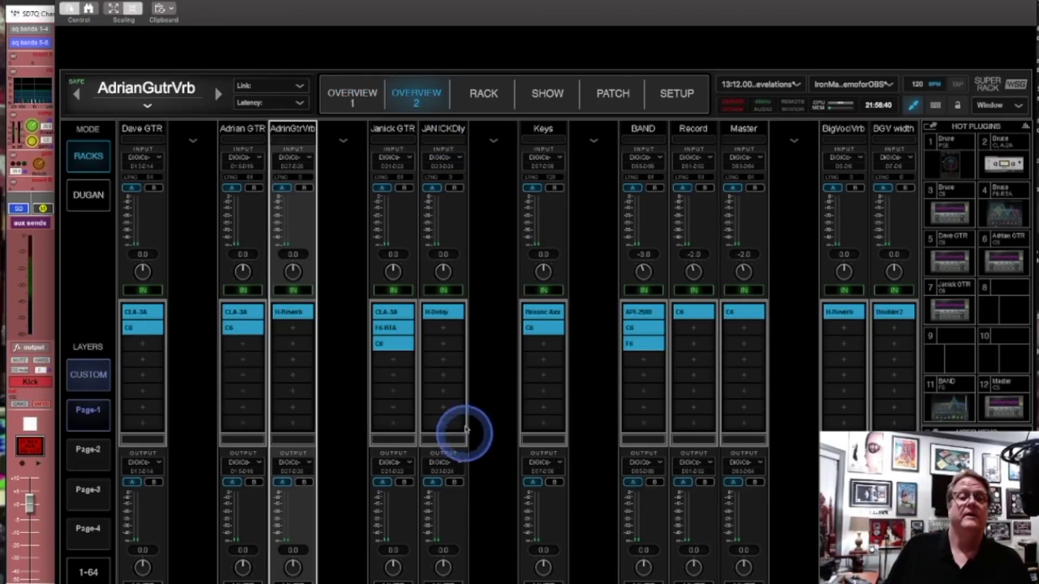
pyautogui.click(241, 313)
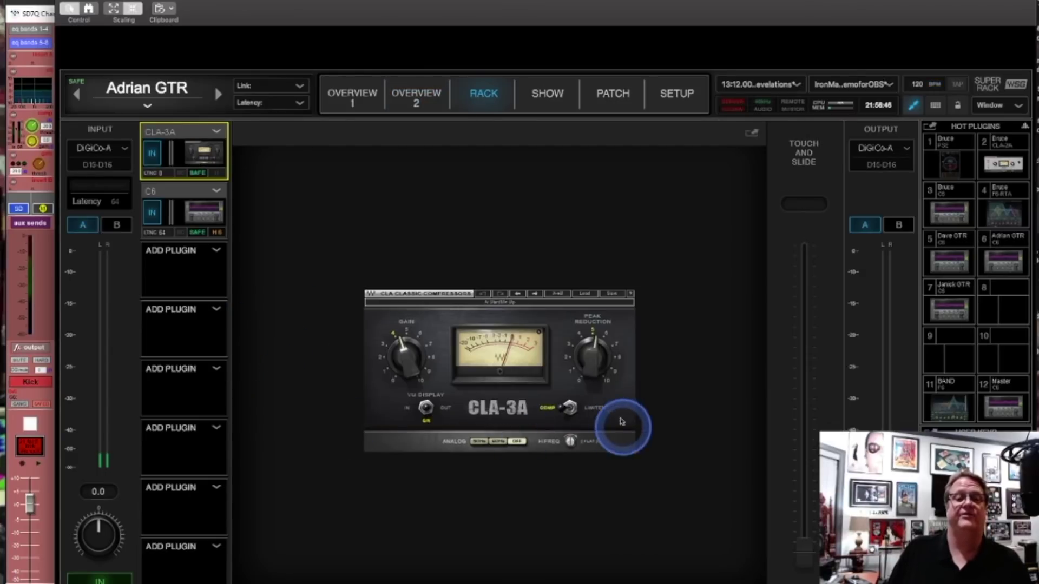
pyautogui.click(205, 211)
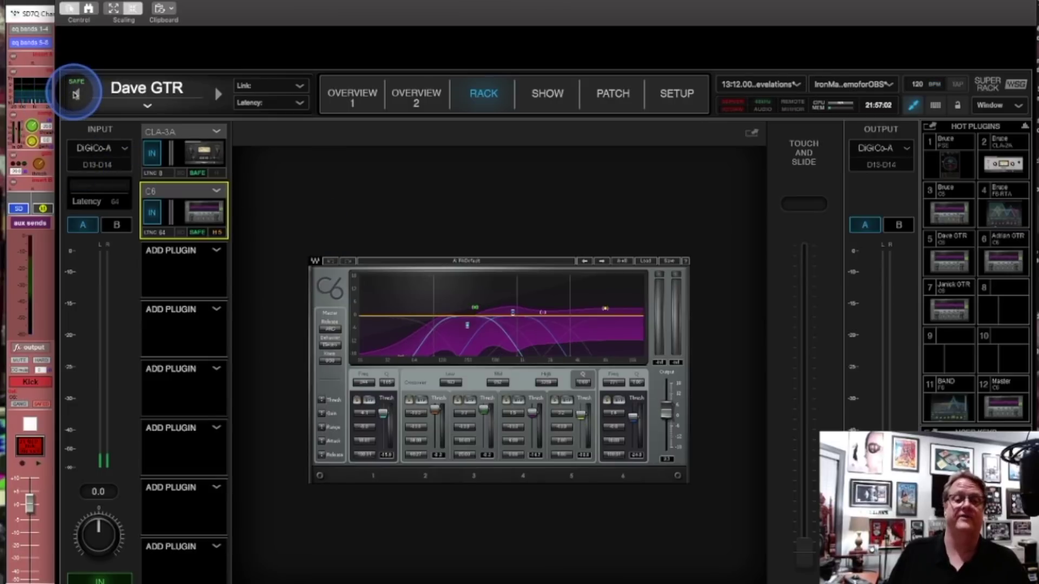
pyautogui.click(218, 96)
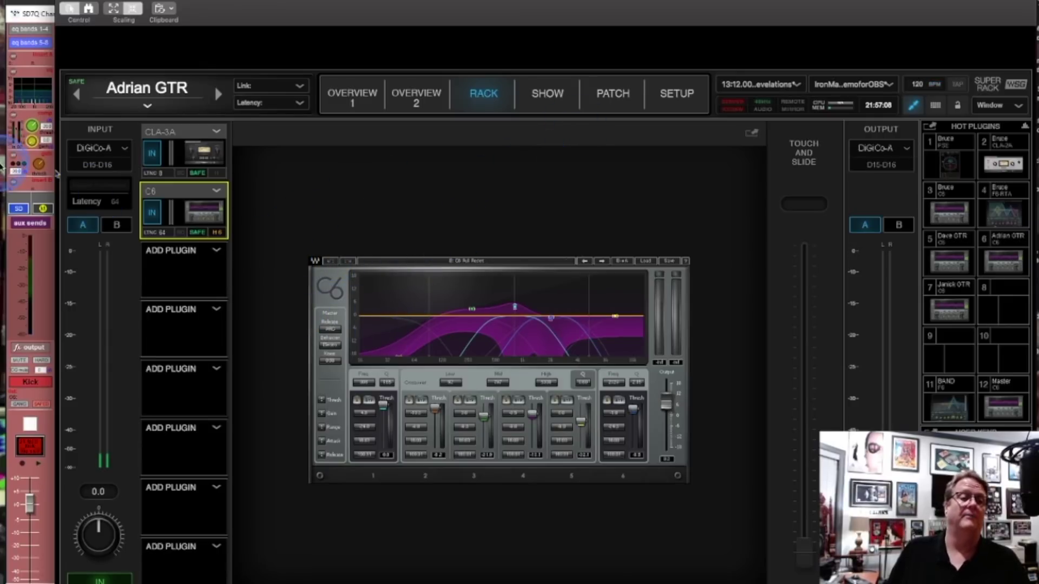
# - Return to the console, bring Channel Surface 2 forward and examine the J GTR channel bank
pyautogui.click(30, 13)
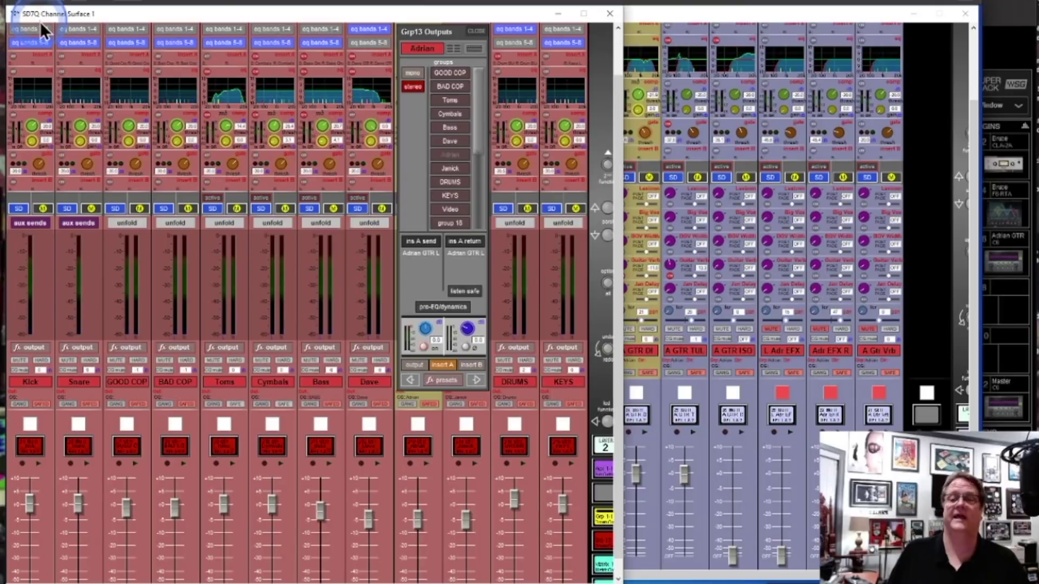
pyautogui.hotkey('alt', 'Tab')
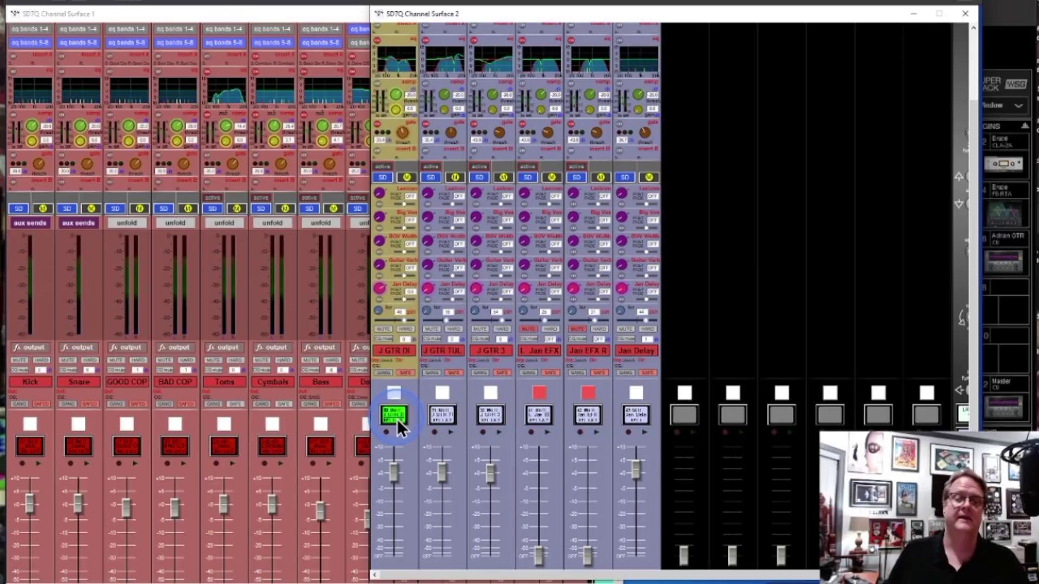
pyautogui.click(437, 414)
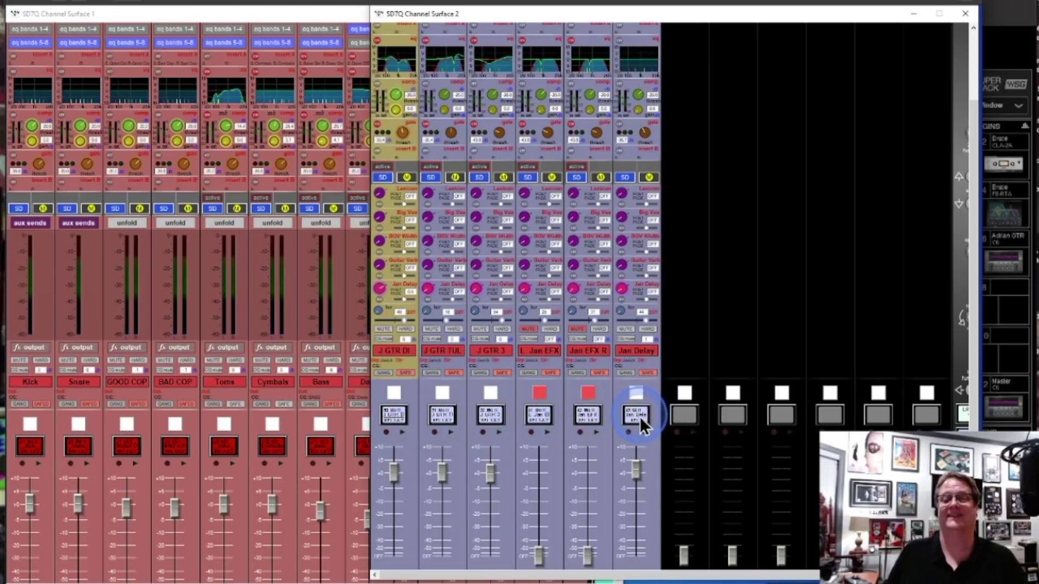
# - Open the Jan Delay channel's setup, inspect its main input routing from Waves 17-32, and close the setup
pyautogui.click(970, 356)
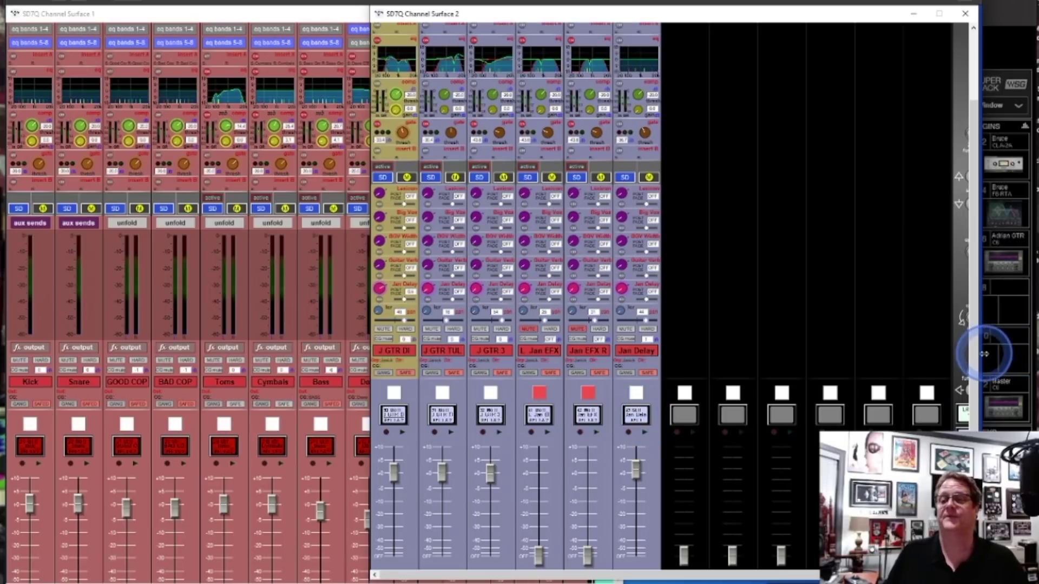
pyautogui.moveTo(975, 355); pyautogui.dragTo(976, 269)
pyautogui.click(760, 130)
pyautogui.click(638, 27)
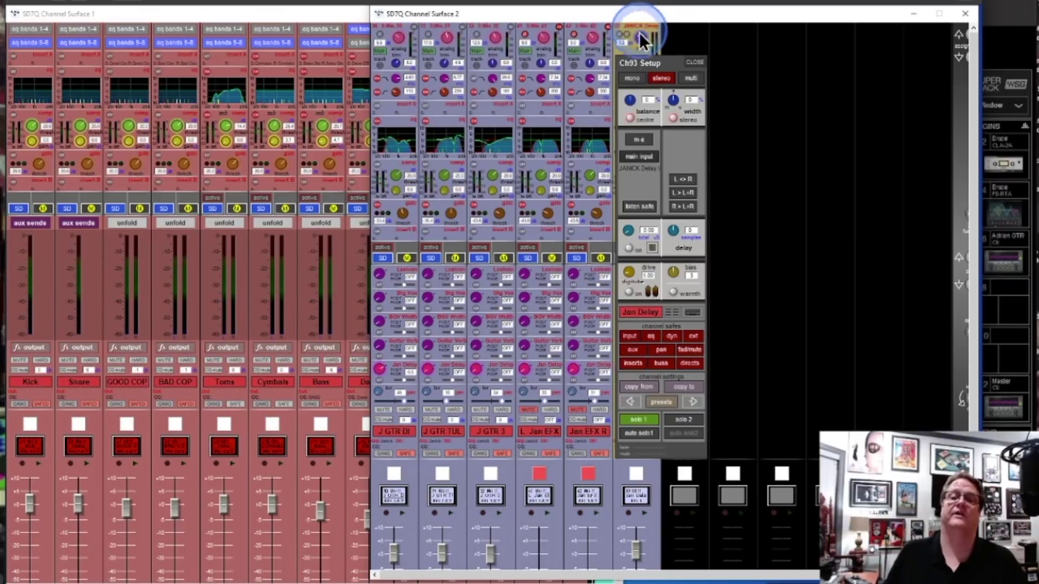
pyautogui.click(647, 156)
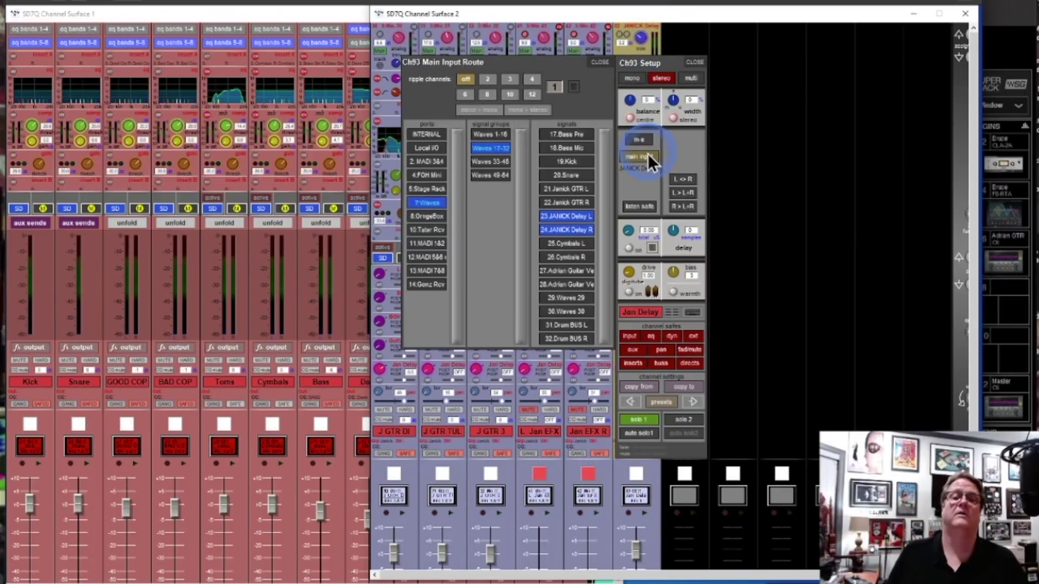
pyautogui.click(695, 61)
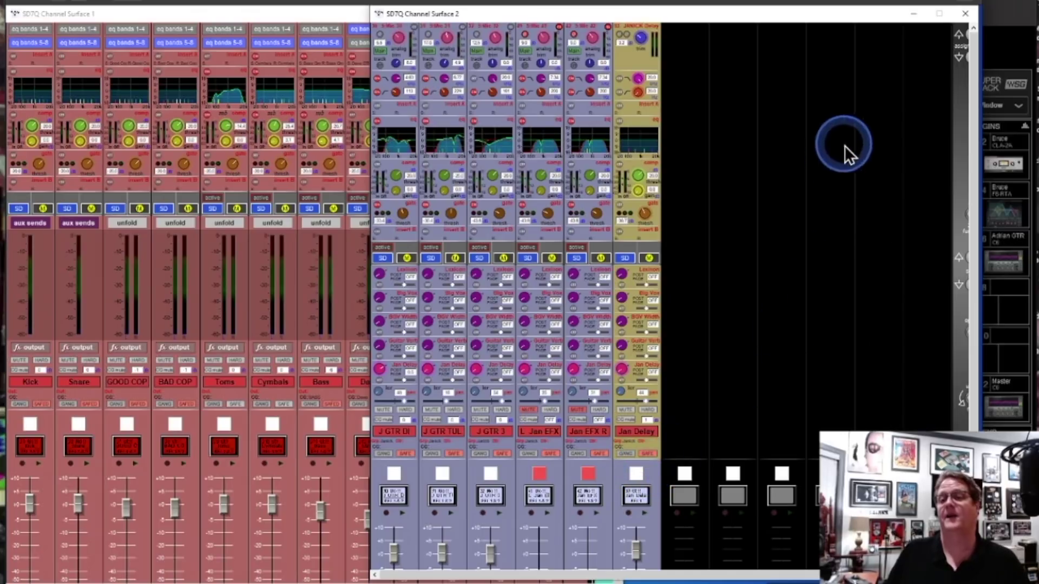
# - Switch to SuperRack, show all racks in Overview 2 and examine the H-Delay plugin in the JANICK Delay rack
pyautogui.click(1011, 7)
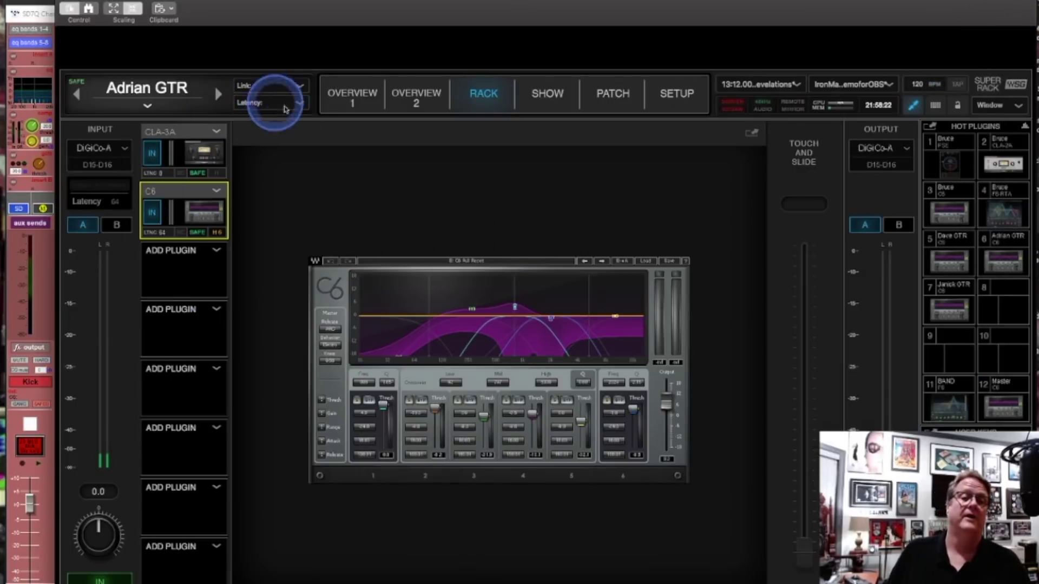
pyautogui.click(421, 94)
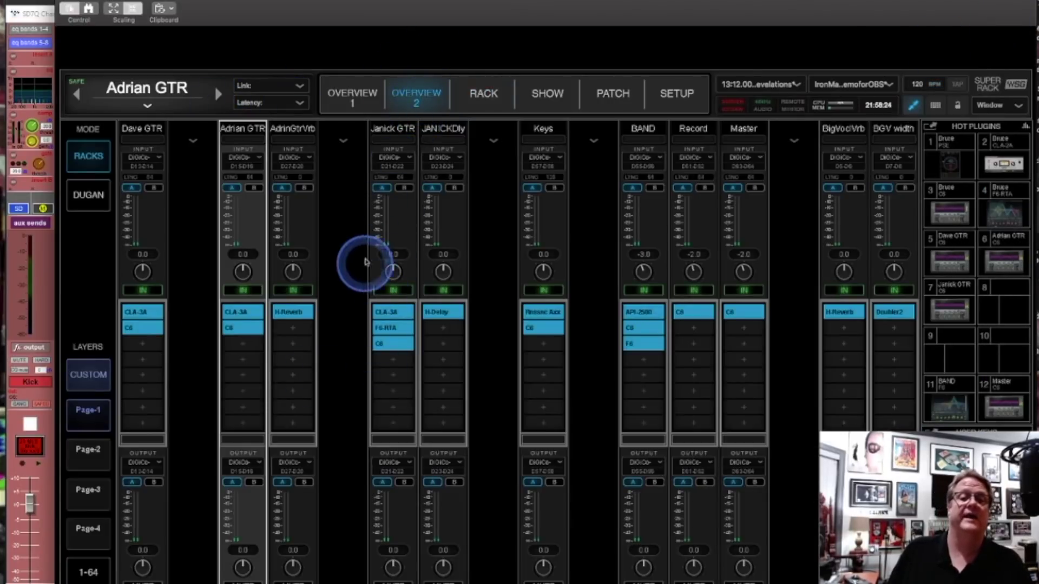
pyautogui.click(441, 314)
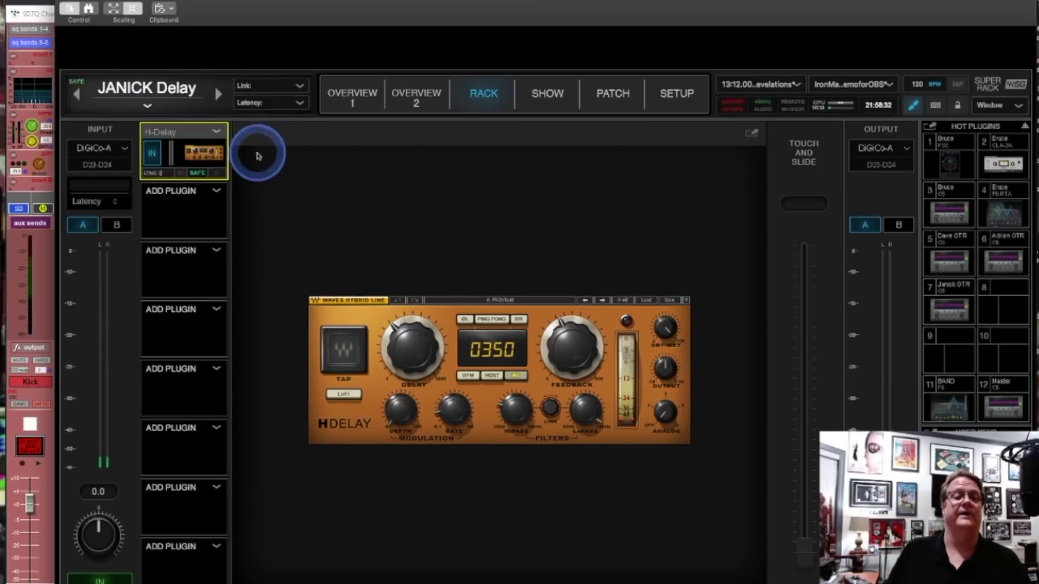
# - Go back through Overview 2 to the Janick GTR rack and examine its CLA-3A, F6-RTA and C6 plugins
pyautogui.click(430, 107)
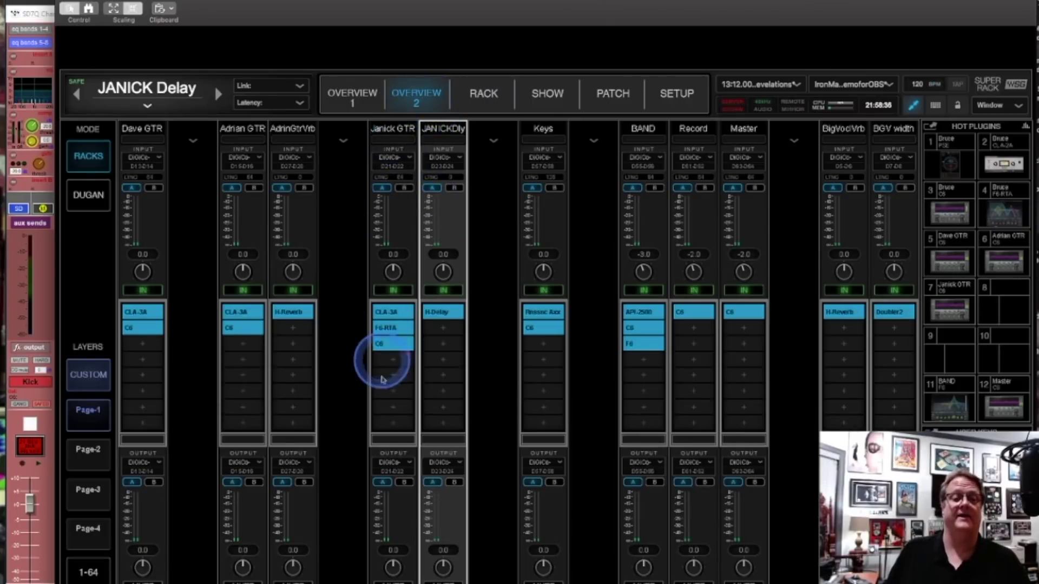
pyautogui.click(395, 313)
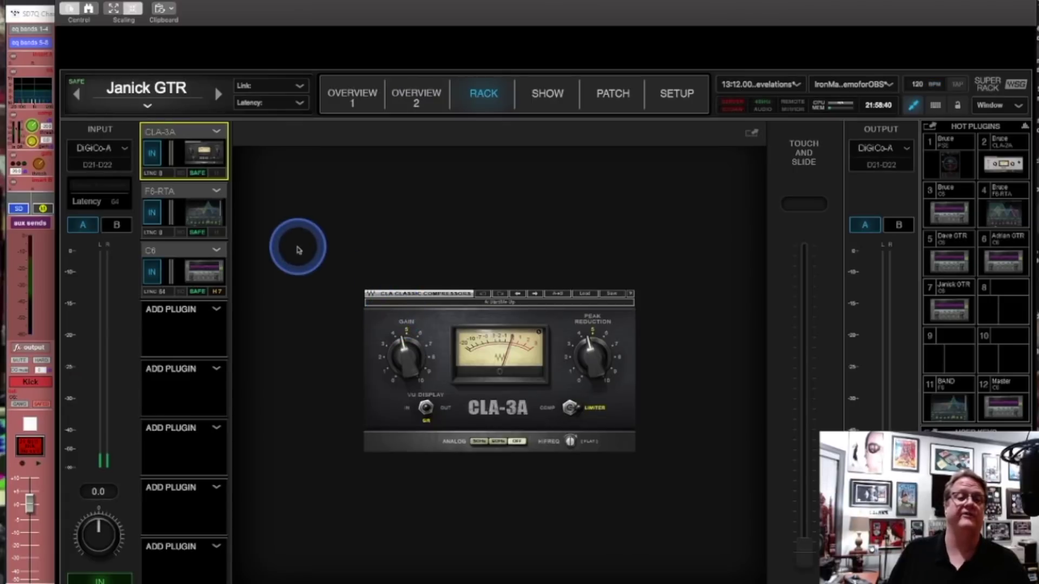
pyautogui.click(207, 220)
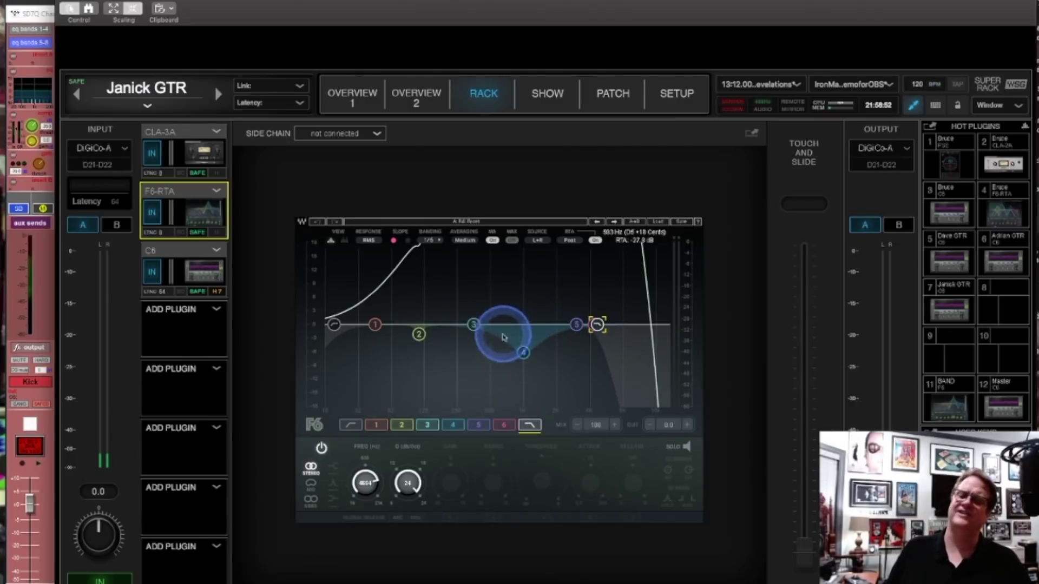
pyautogui.click(189, 278)
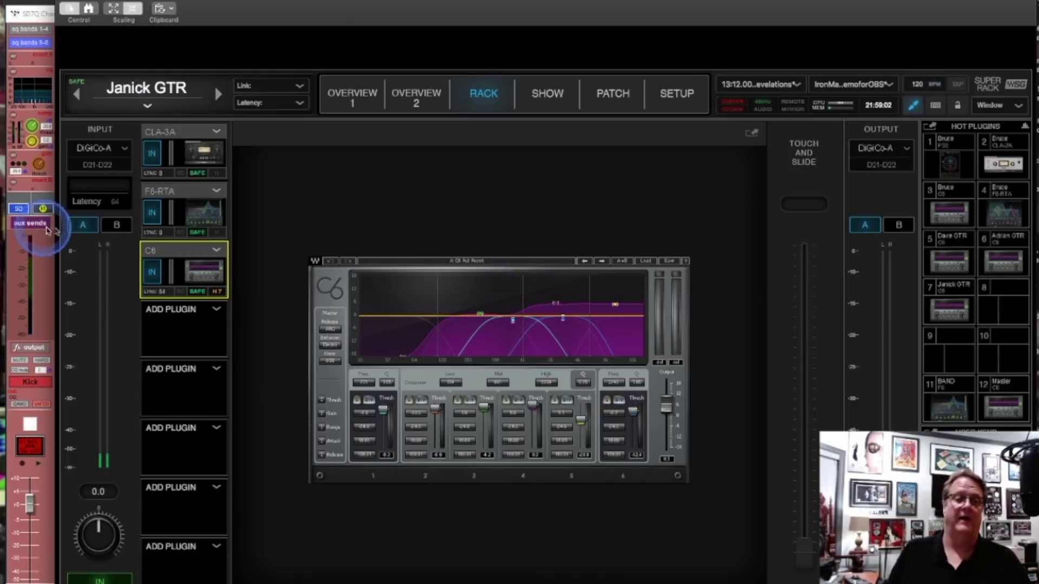
# - Inspect band 4 of the Janick GTR rack's F6-RTA, review its C6 again and return to Overview 1
pyautogui.click(188, 206)
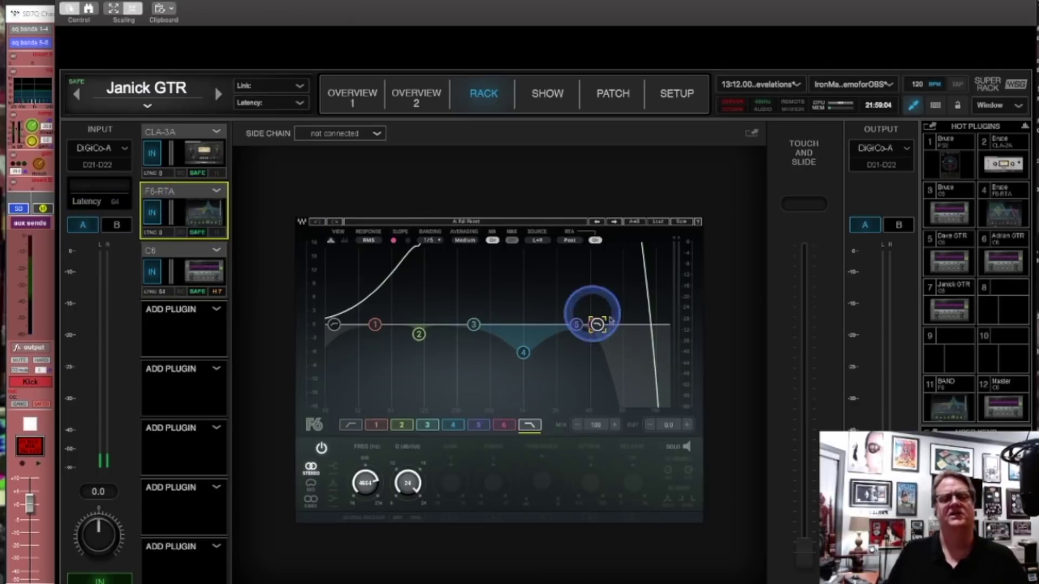
pyautogui.click(455, 426)
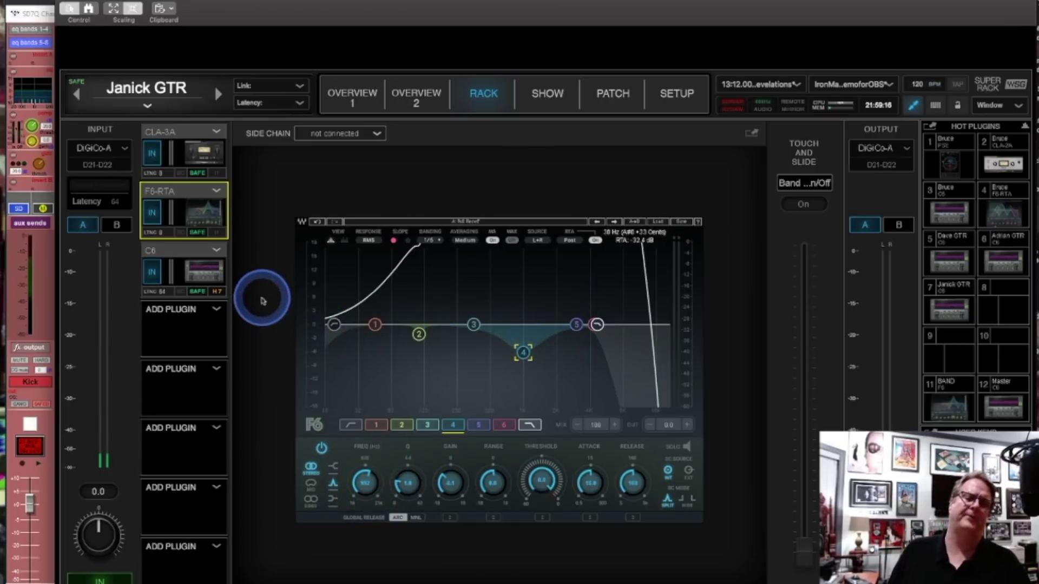
pyautogui.click(200, 269)
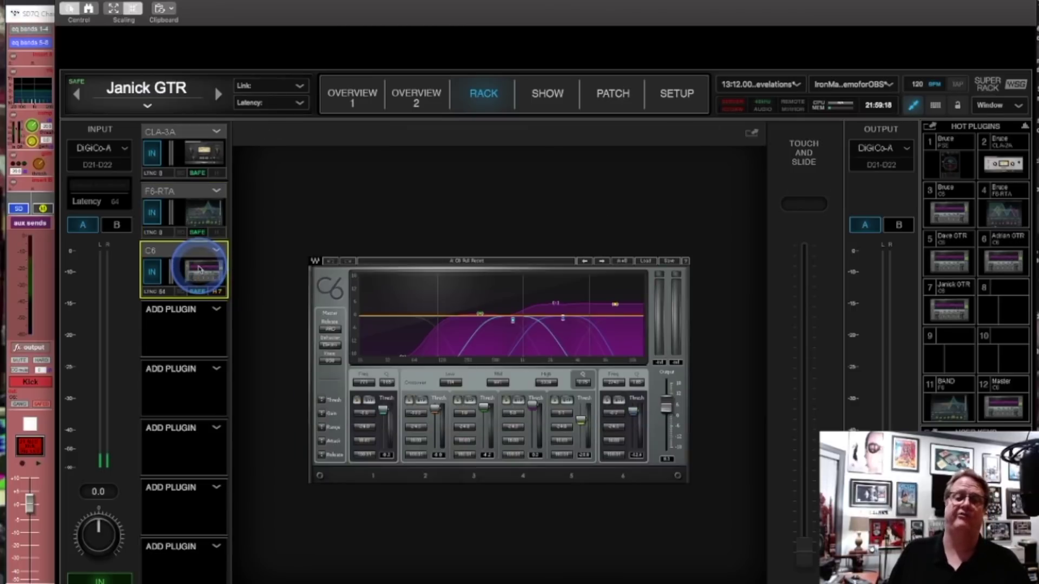
pyautogui.click(367, 102)
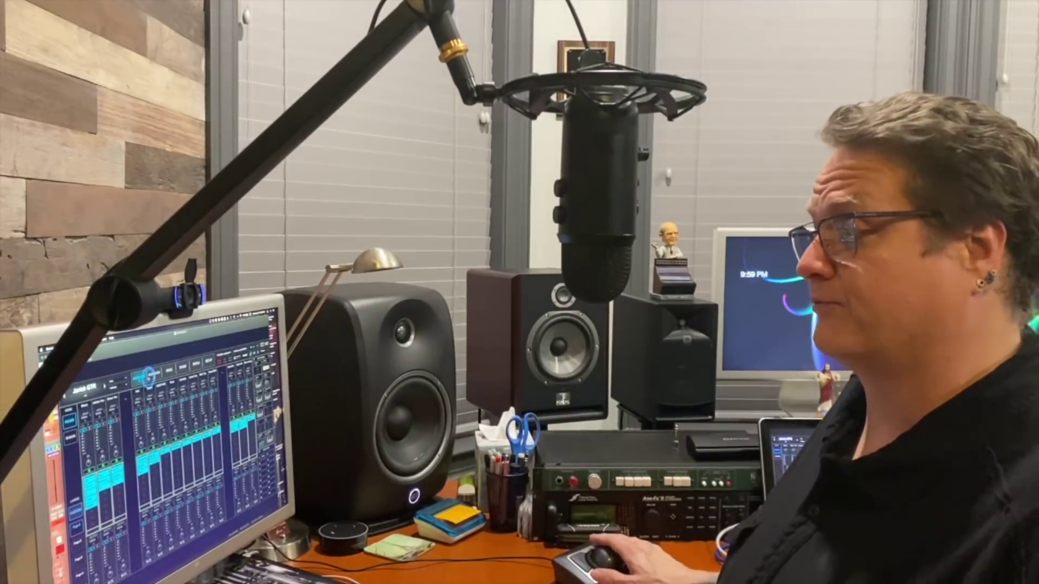
# - Return to the console's Channel Surface 1, open the BAND group's outputs and show its insert A routing
pyautogui.click(153, 372)
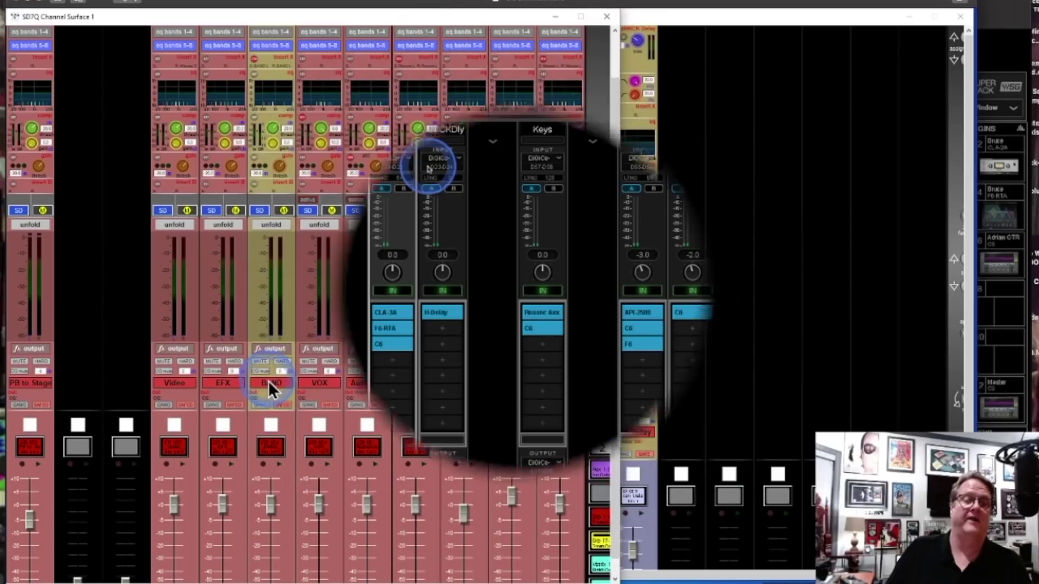
pyautogui.click(268, 381)
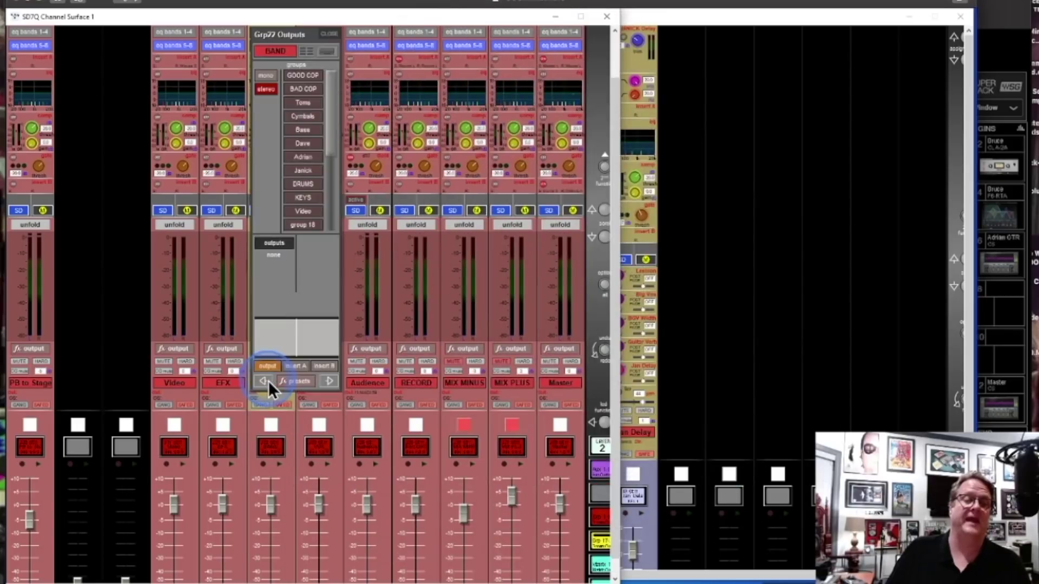
pyautogui.click(296, 365)
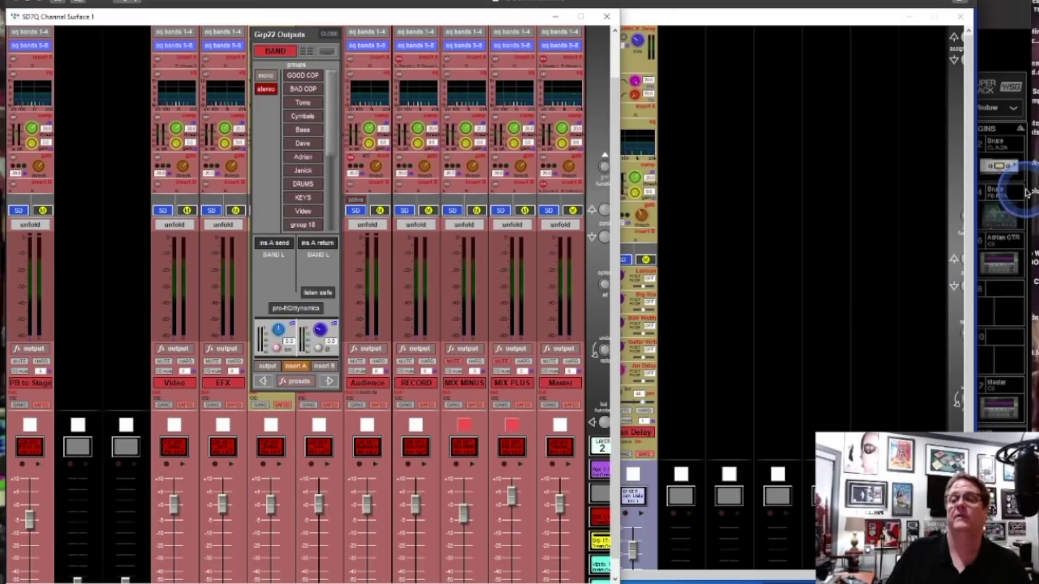
# - Switch to SuperRack, open the BAND rack and examine its API-2500 and C6 plugins
pyautogui.click(1001, 16)
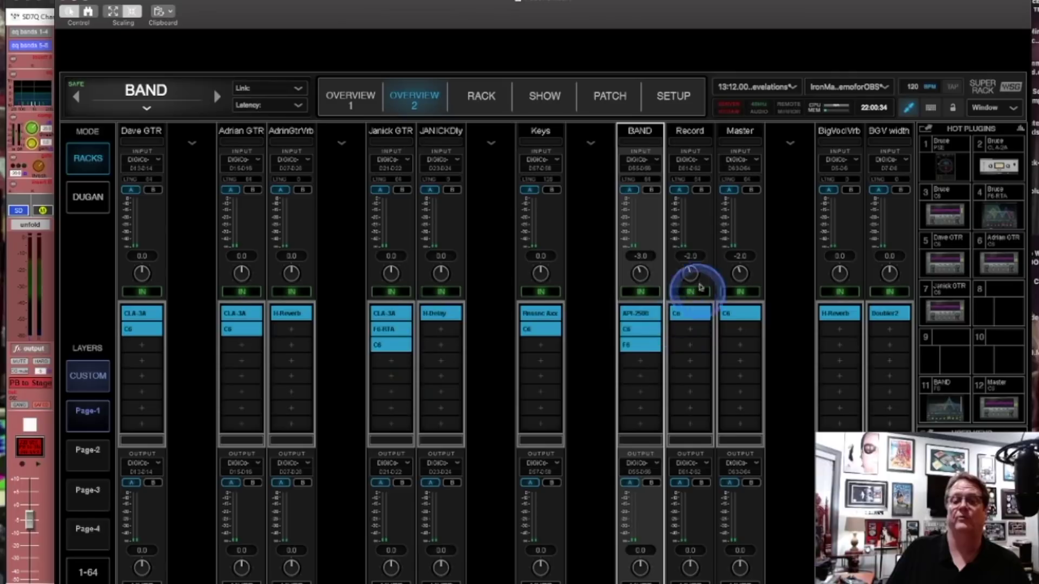
pyautogui.click(643, 313)
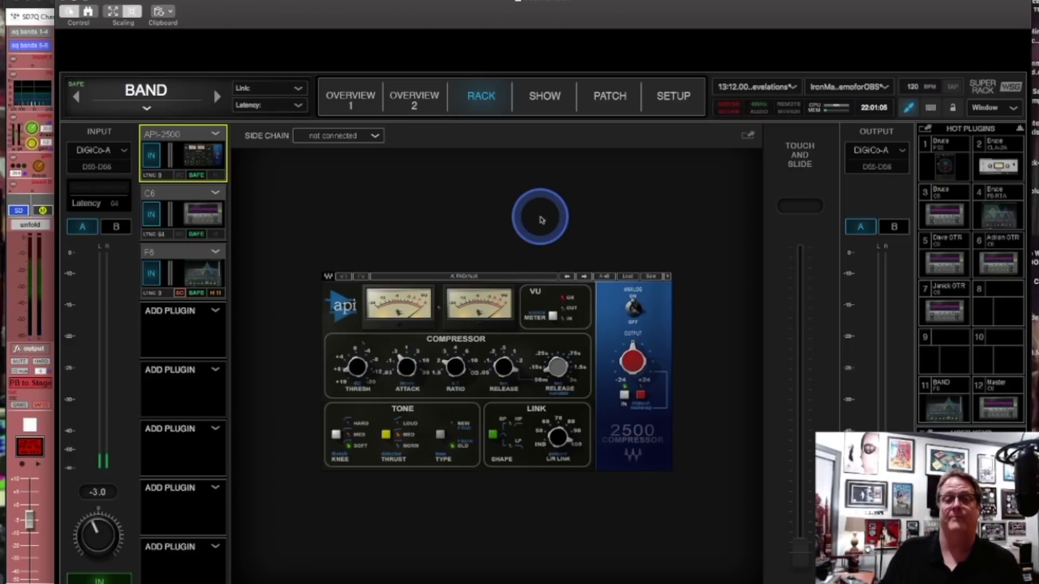
pyautogui.click(201, 209)
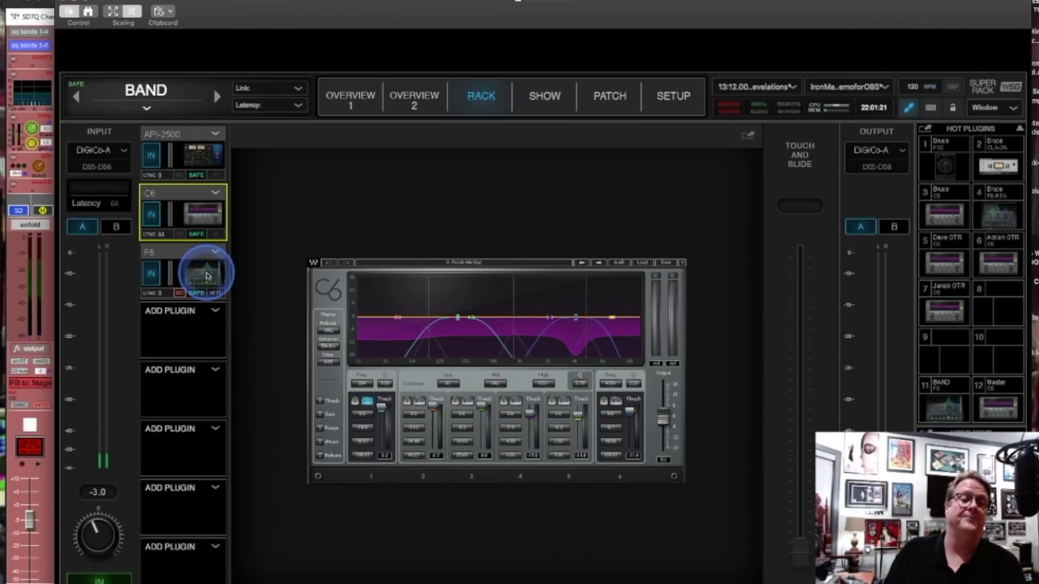
# - Open the BAND rack's F6, inspect its DiGiCo-A side chain source at Digital EXP 33, and return to the console
pyautogui.click(205, 275)
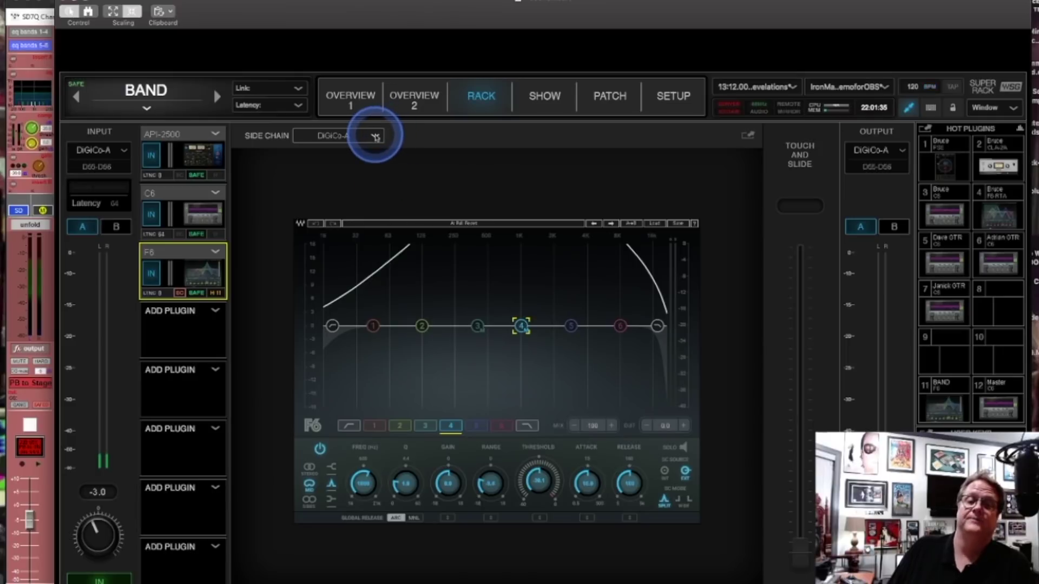
pyautogui.click(374, 135)
pyautogui.moveTo(402, 175)
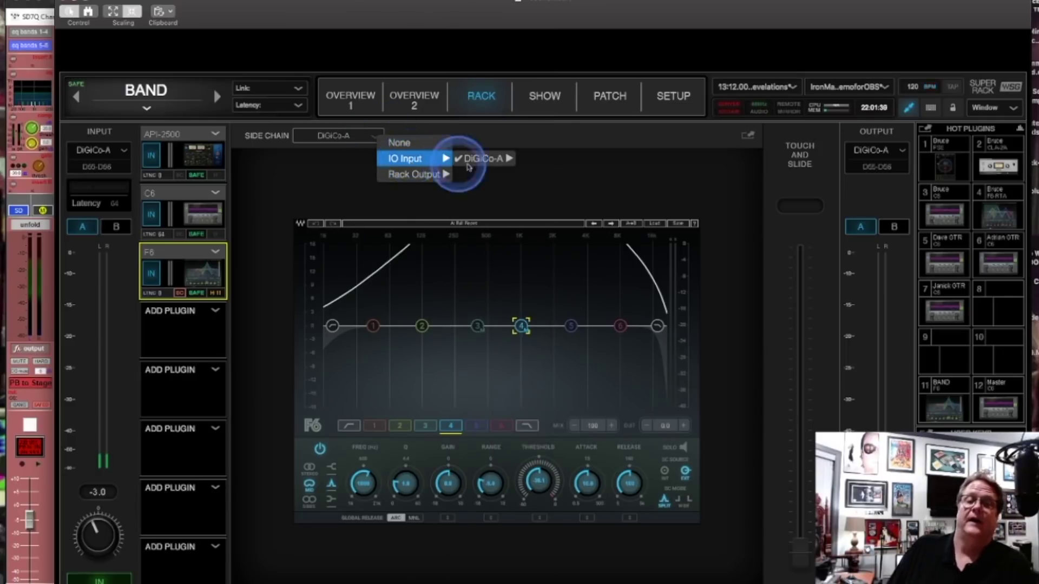
pyautogui.moveTo(490, 160)
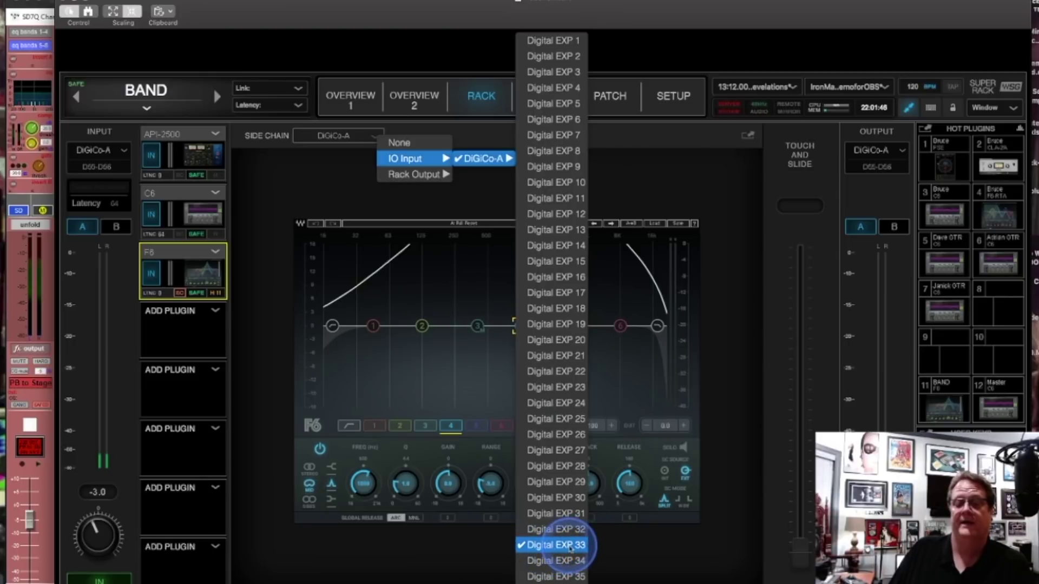
pyautogui.click(387, 563)
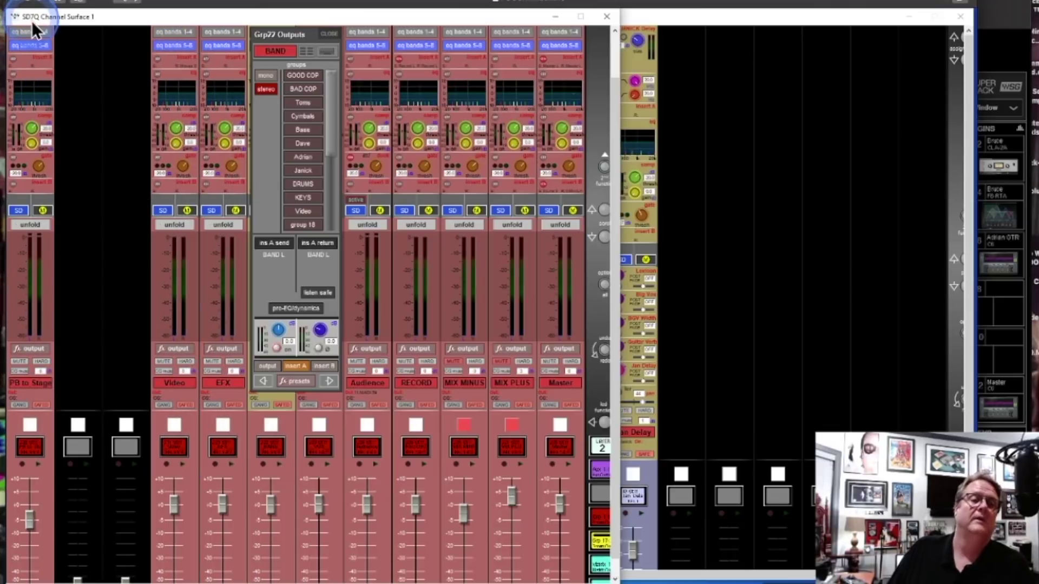
# - Change the console from the group faders to the input channel banks, with the vocal channels on Channel Surface 2
pyautogui.click(30, 16)
pyautogui.click(601, 446)
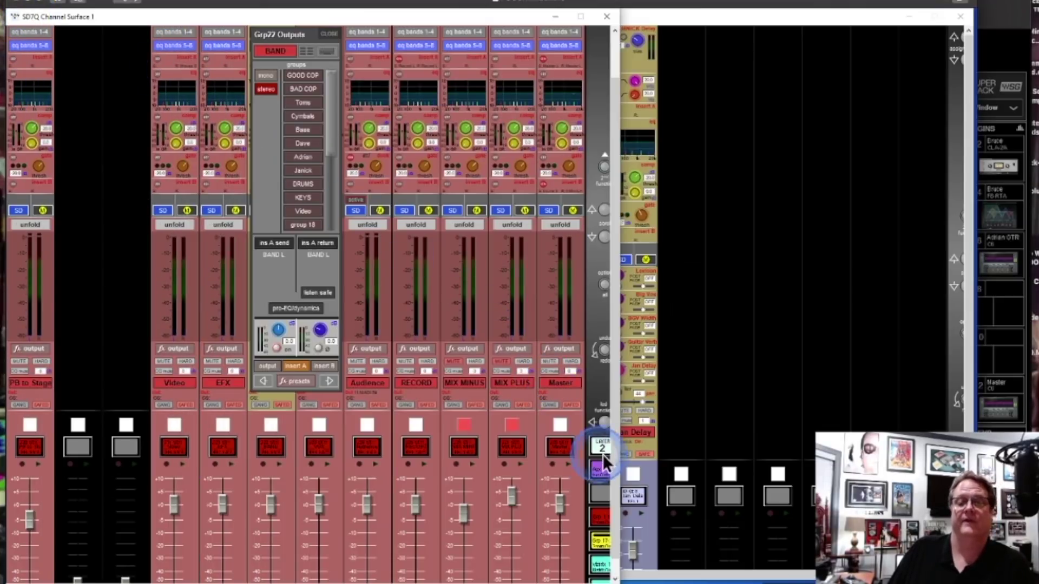
pyautogui.click(601, 468)
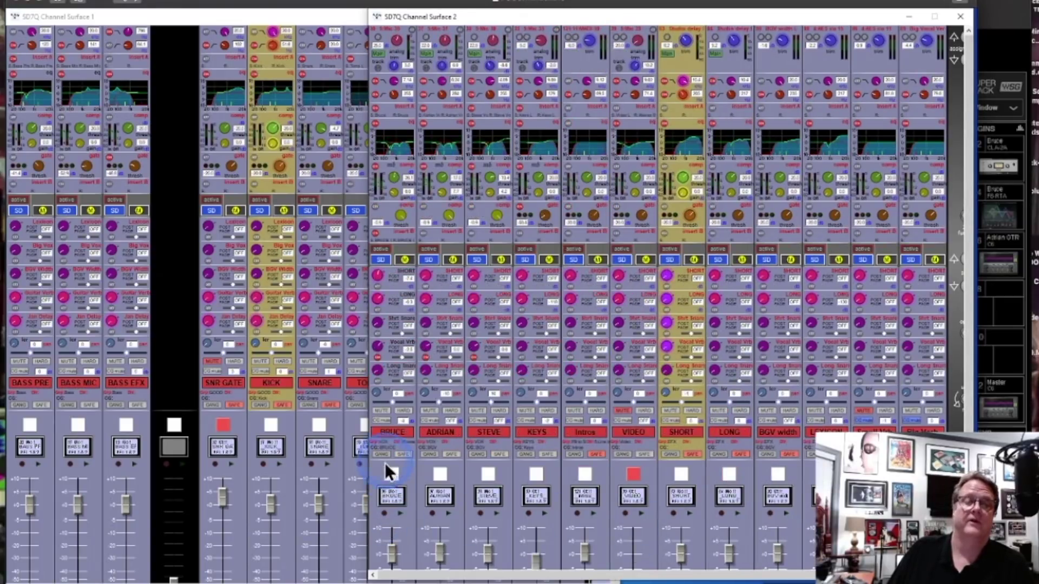
# - Select the BRUCE channel, inspect its channel setup and main input, and close the setup
pyautogui.click(399, 431)
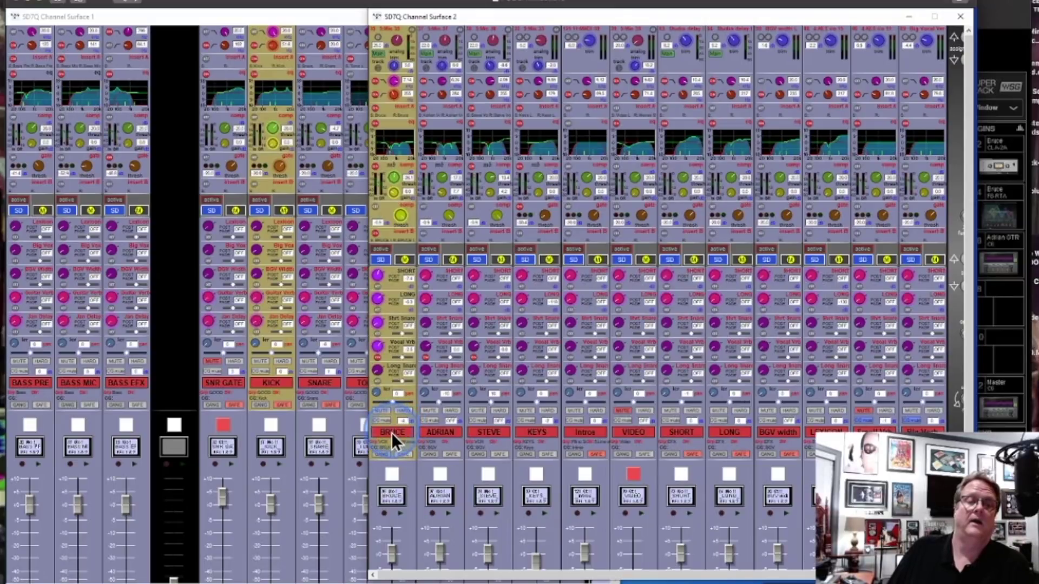
pyautogui.click(388, 36)
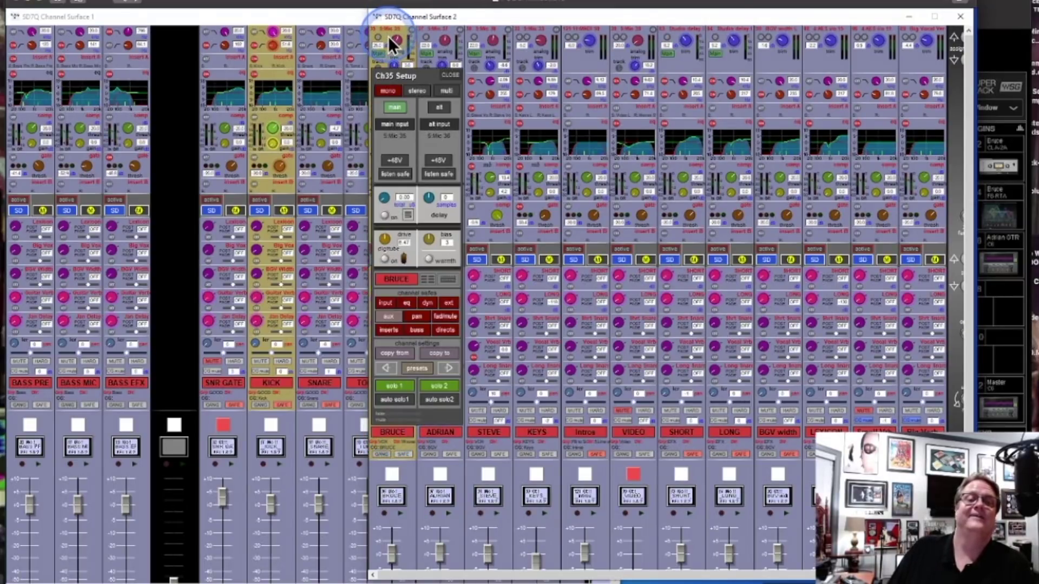
pyautogui.click(450, 71)
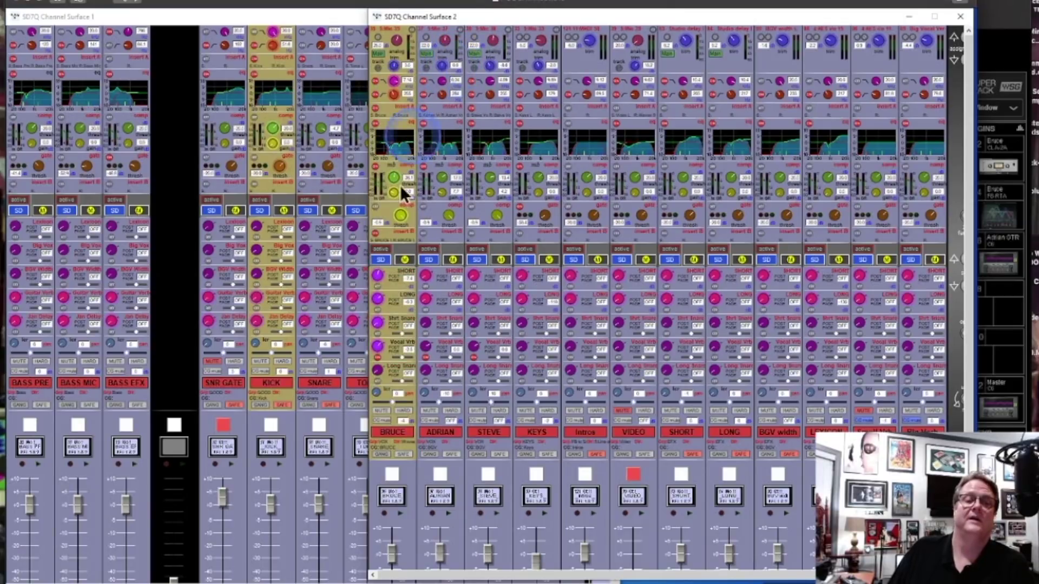
# - Open the BRUCE channel's outputs, examine its direct out to Waves 33, and close the outputs
pyautogui.click(396, 443)
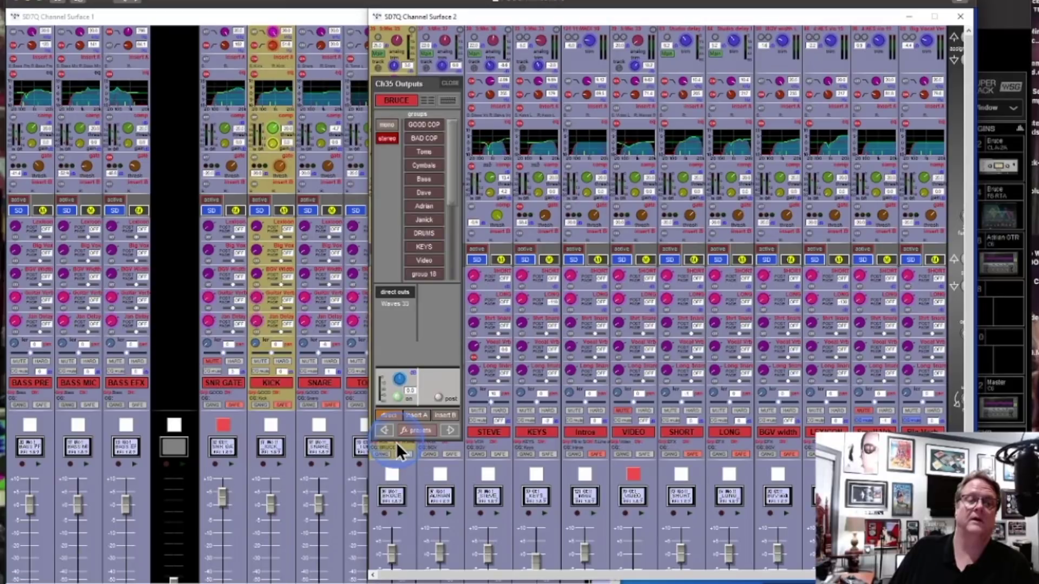
pyautogui.click(411, 302)
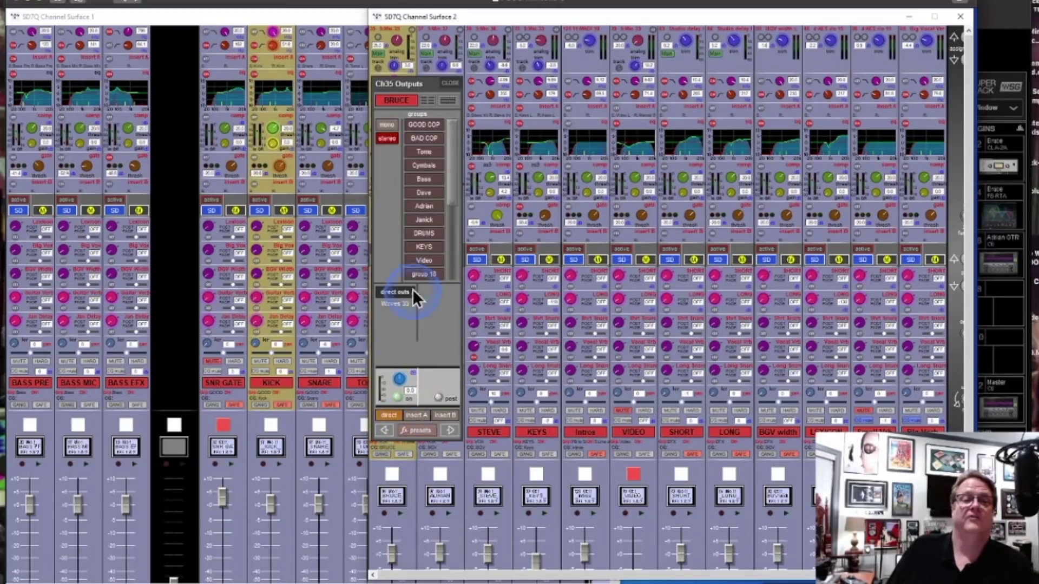
pyautogui.click(407, 314)
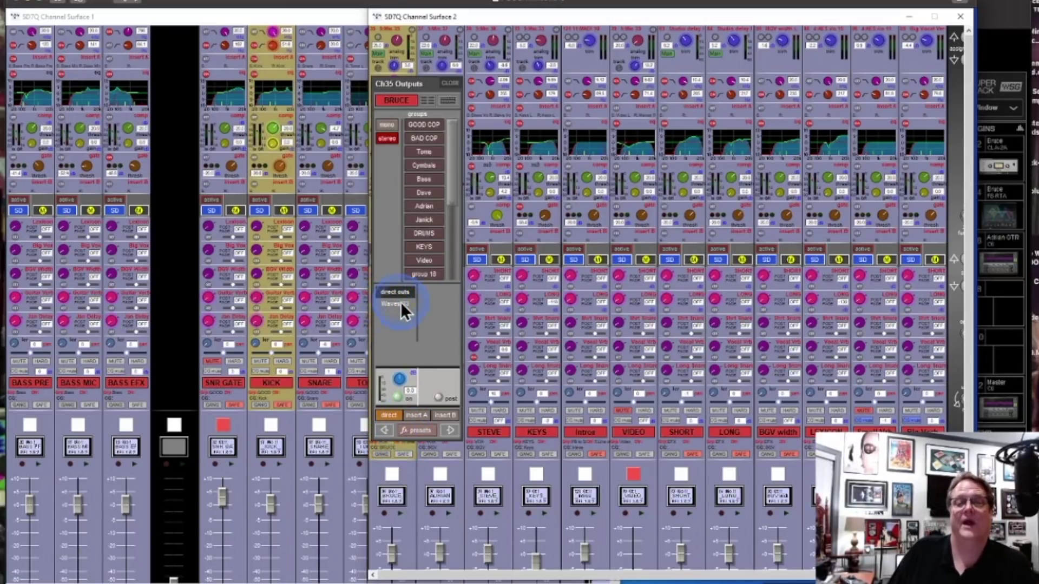
pyautogui.click(399, 293)
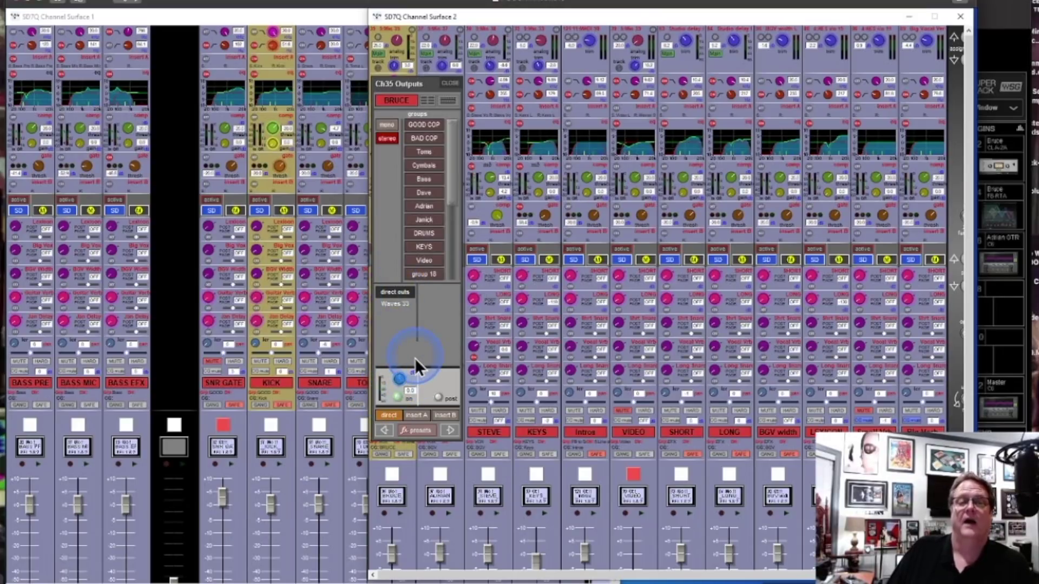
pyautogui.click(447, 84)
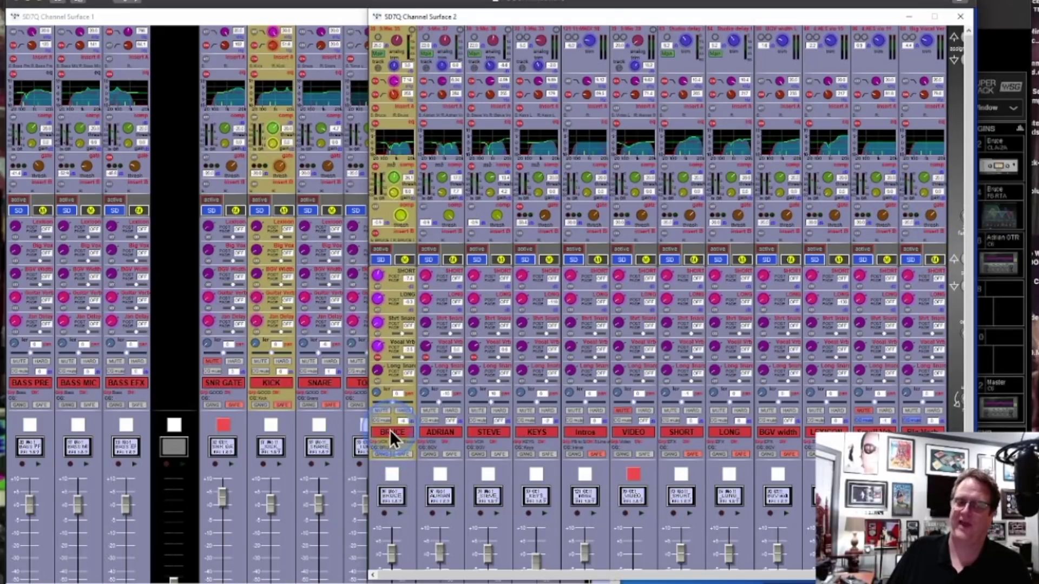
# - Switch to SuperRack, show the racks in Overview 2, and return to the console's channel surfaces
pyautogui.click(974, 286)
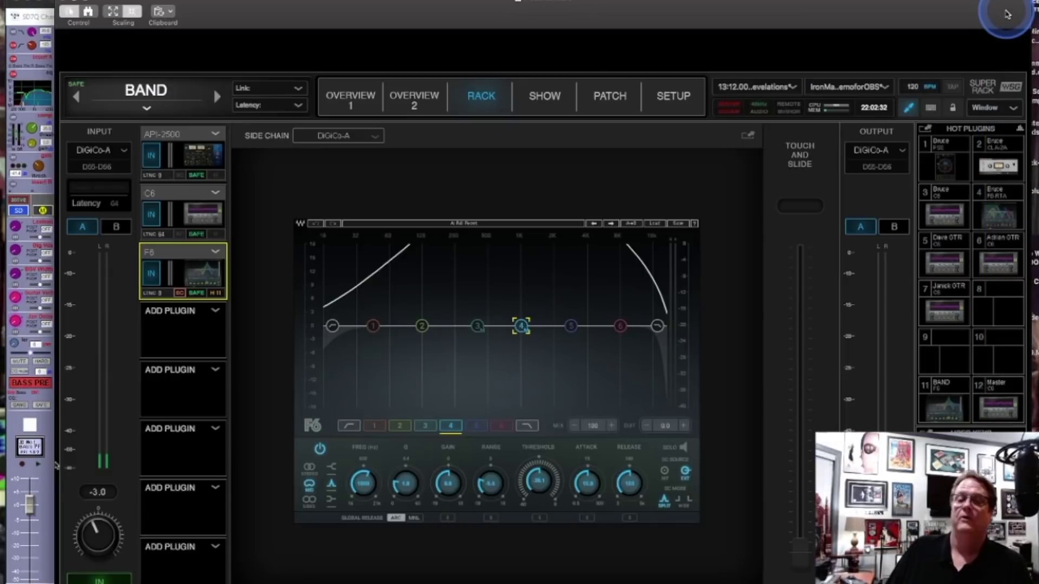
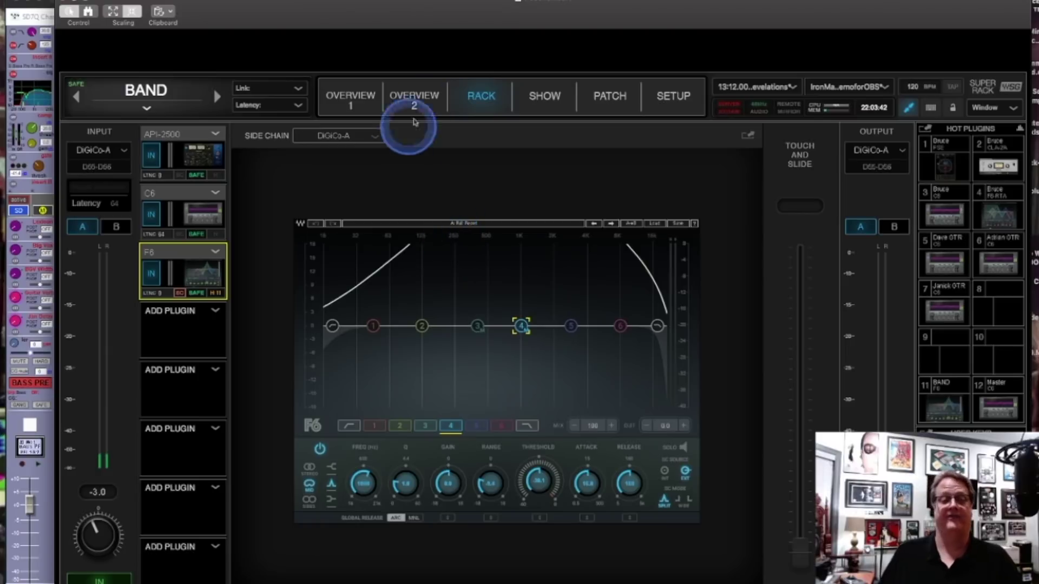
pyautogui.click(425, 99)
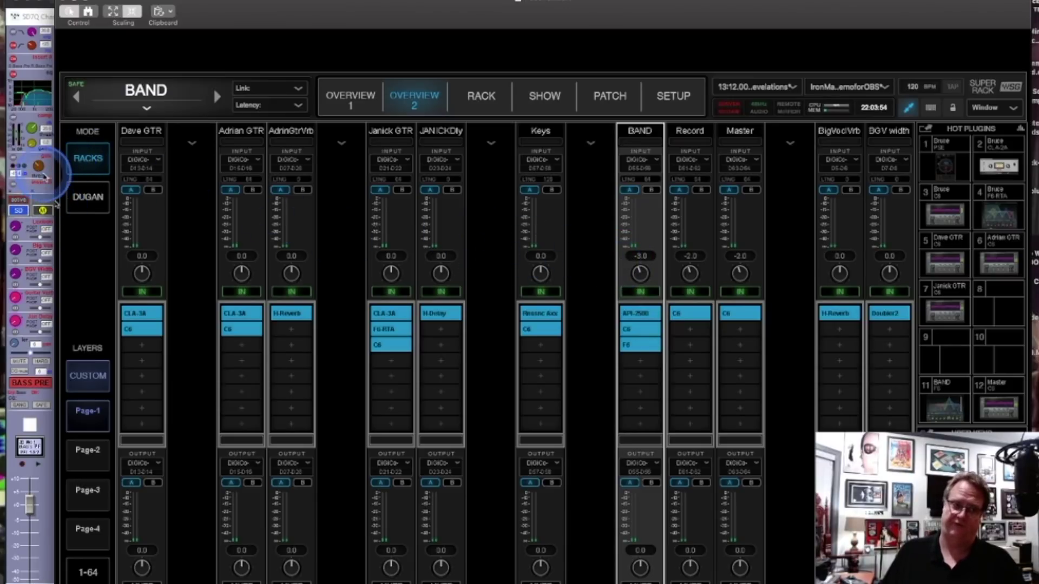
pyautogui.click(43, 182)
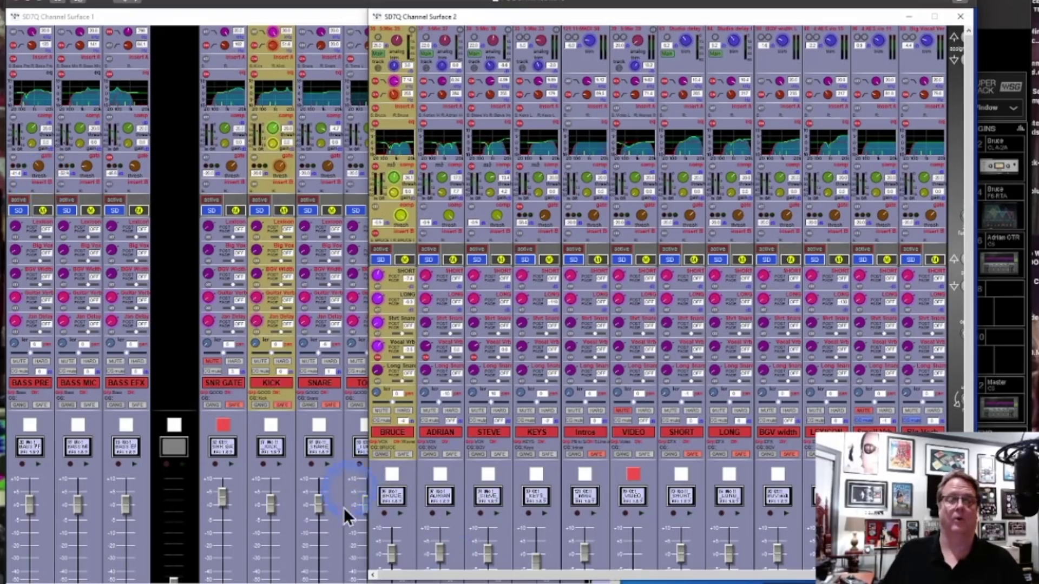
# - Bring Channel Surface 1 to the front and change it to the bank of group faders including BAND and VOX
pyautogui.click(338, 534)
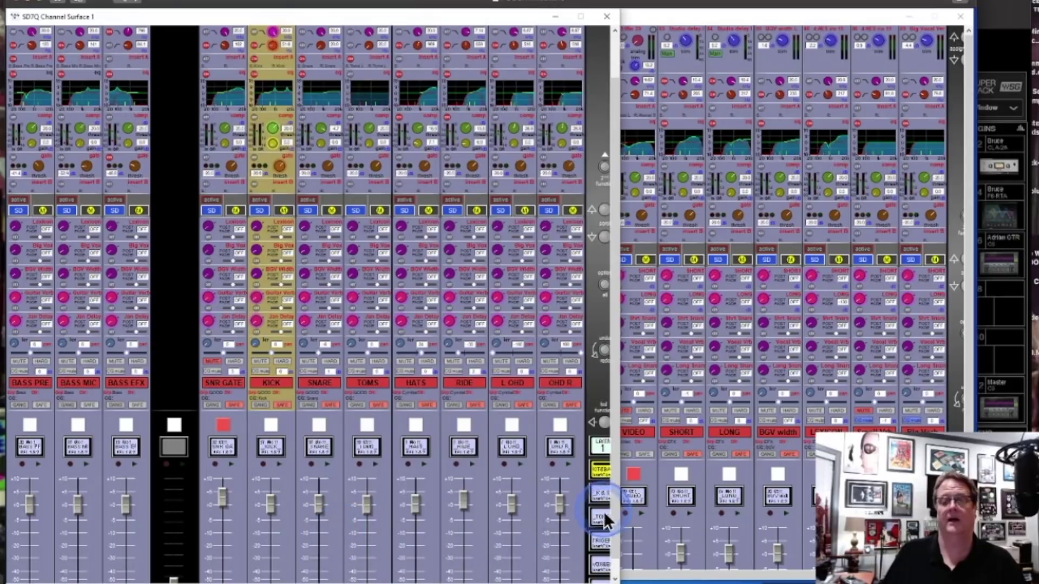
pyautogui.click(606, 449)
pyautogui.click(600, 490)
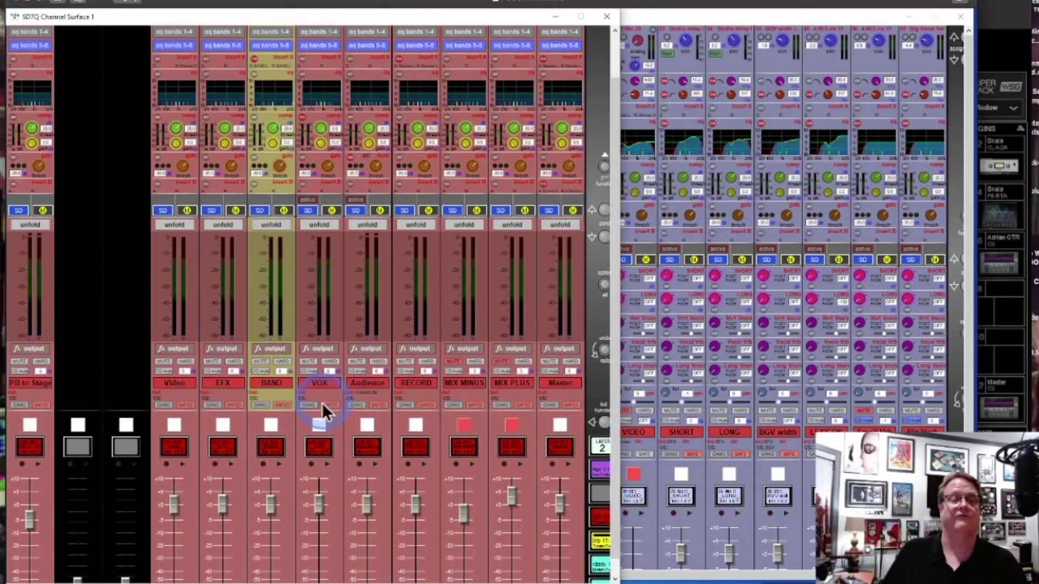
# - Select the VOX group, open its outputs, examine insert A, and close the outputs
pyautogui.click(318, 380)
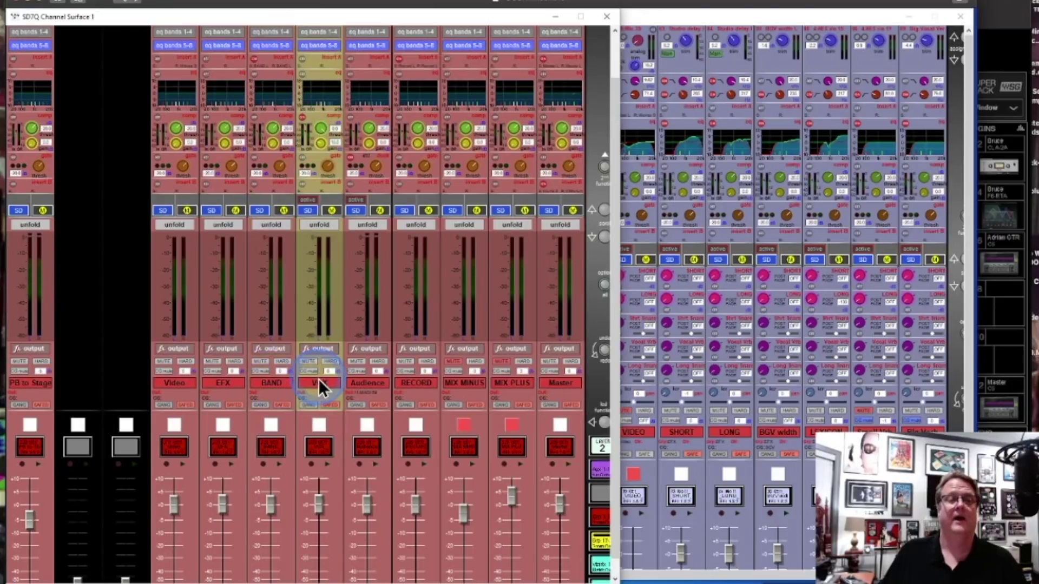
pyautogui.click(318, 379)
pyautogui.click(341, 366)
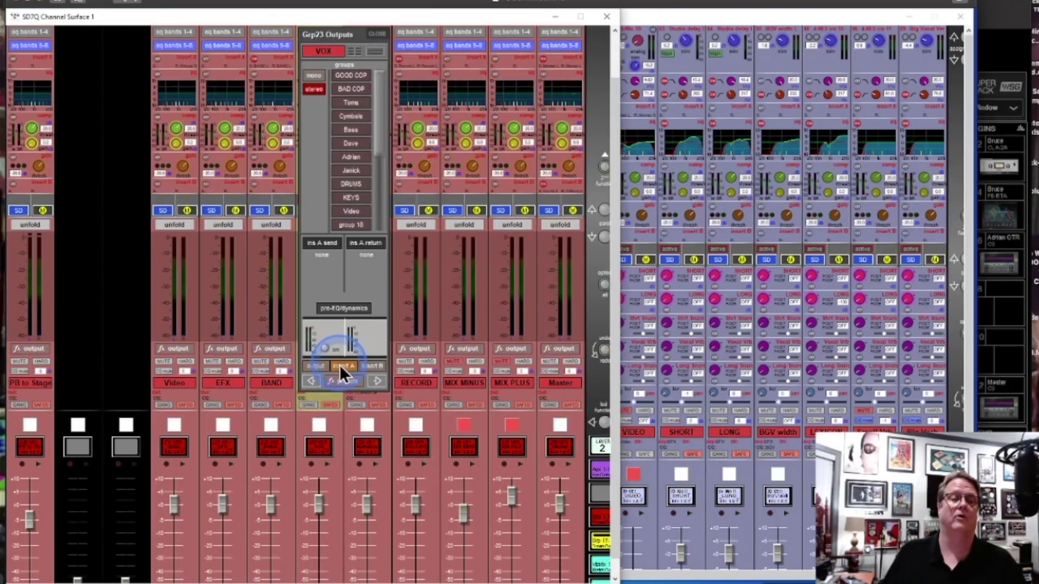
pyautogui.click(373, 34)
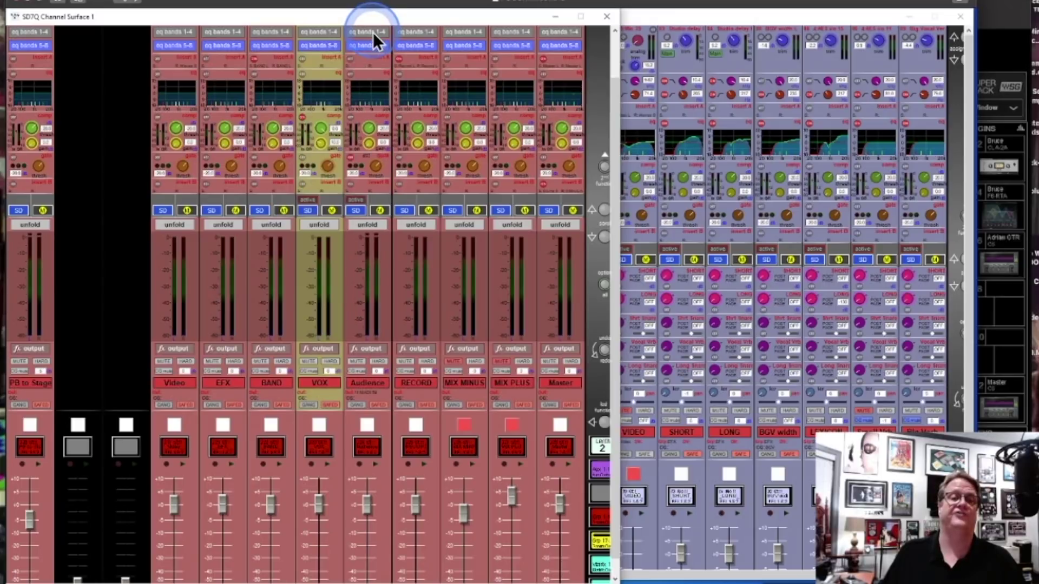
pyautogui.click(225, 419)
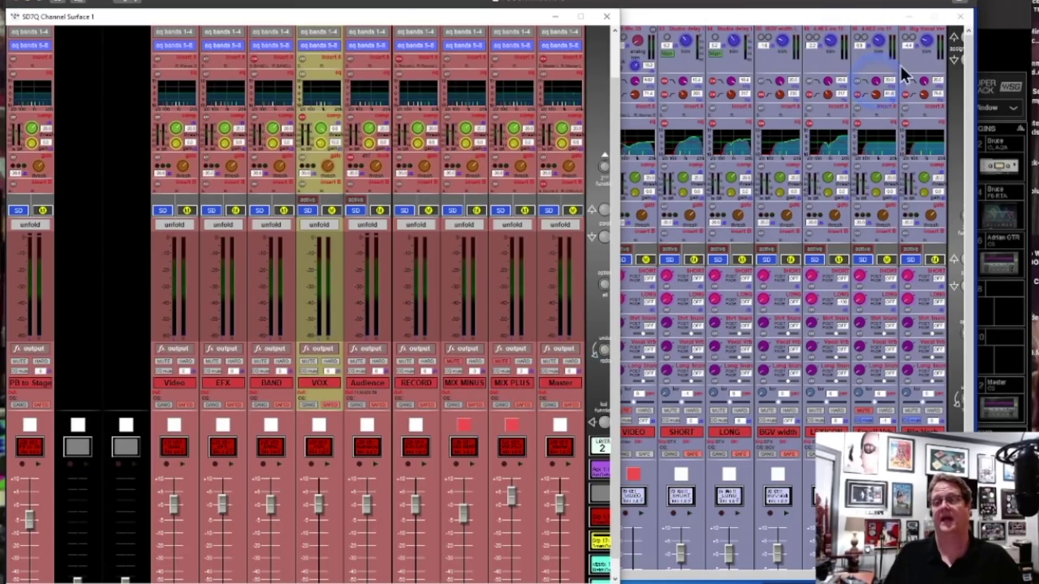
# - Switch to SuperRack, examine the C6 plugin on the Master rack, and return to Overview 2
pyautogui.click(998, 11)
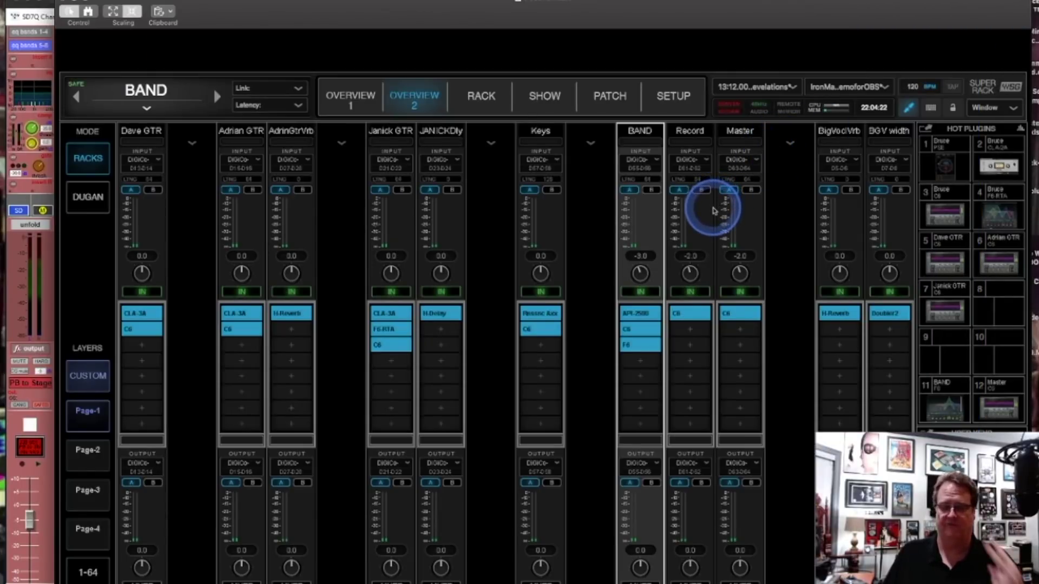
pyautogui.doubleClick(741, 314)
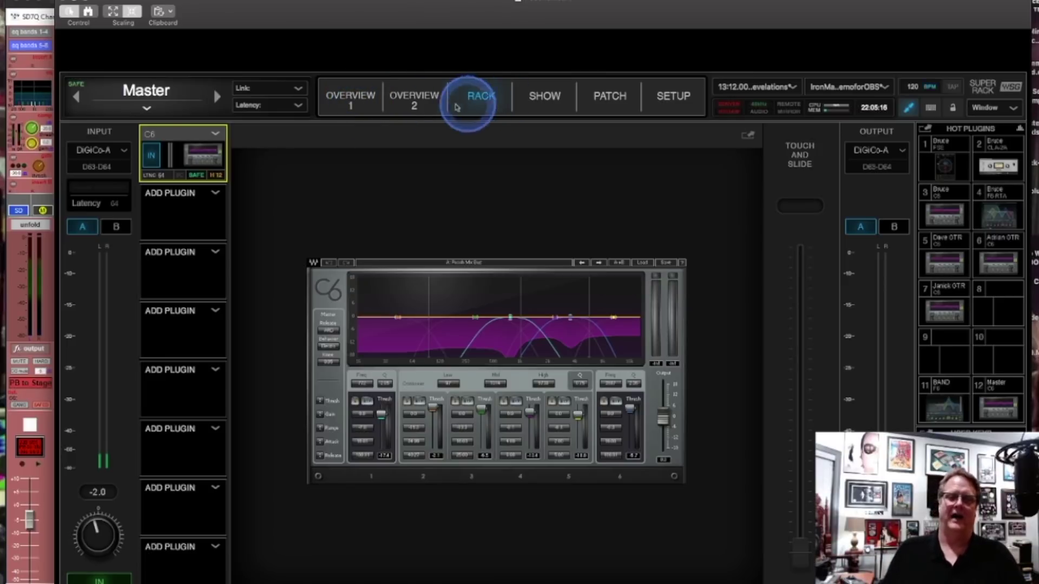
pyautogui.click(416, 101)
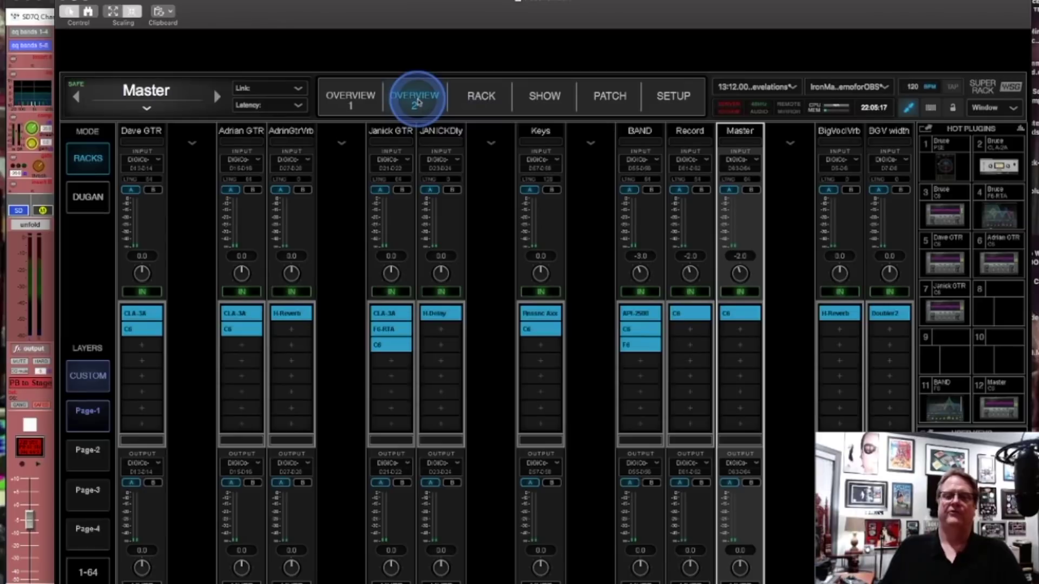
# - Open the Record rack's C6, compare it with the Master rack's C6, and return to Overview 2
pyautogui.click(691, 315)
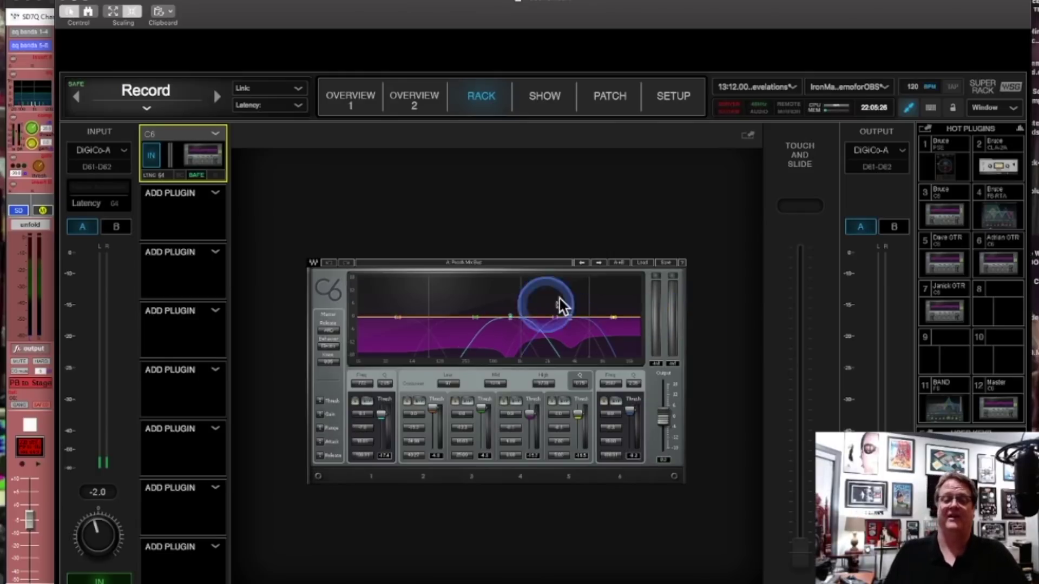
pyautogui.click(216, 96)
pyautogui.click(38, 67)
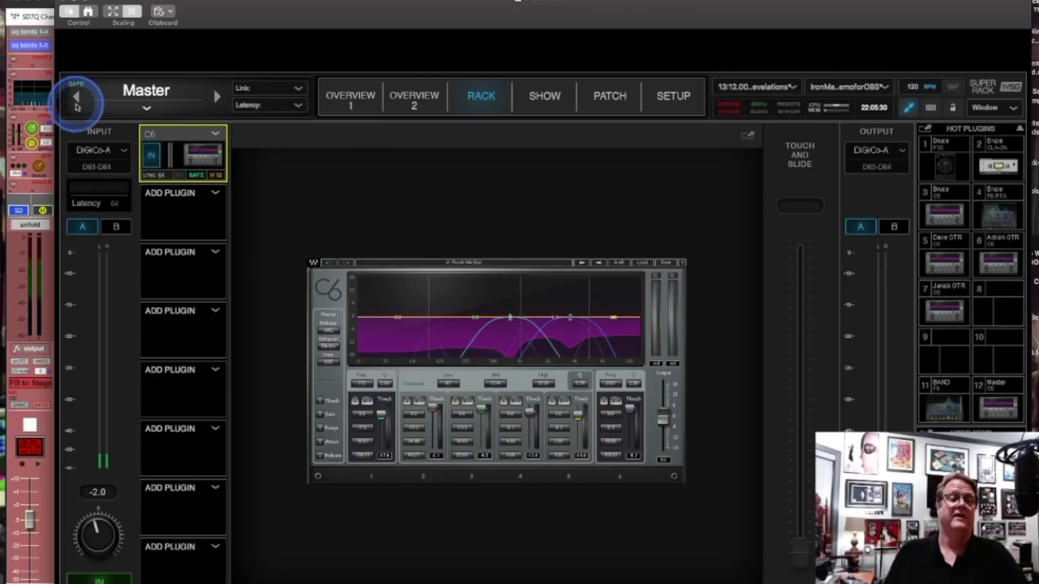
pyautogui.click(996, 4)
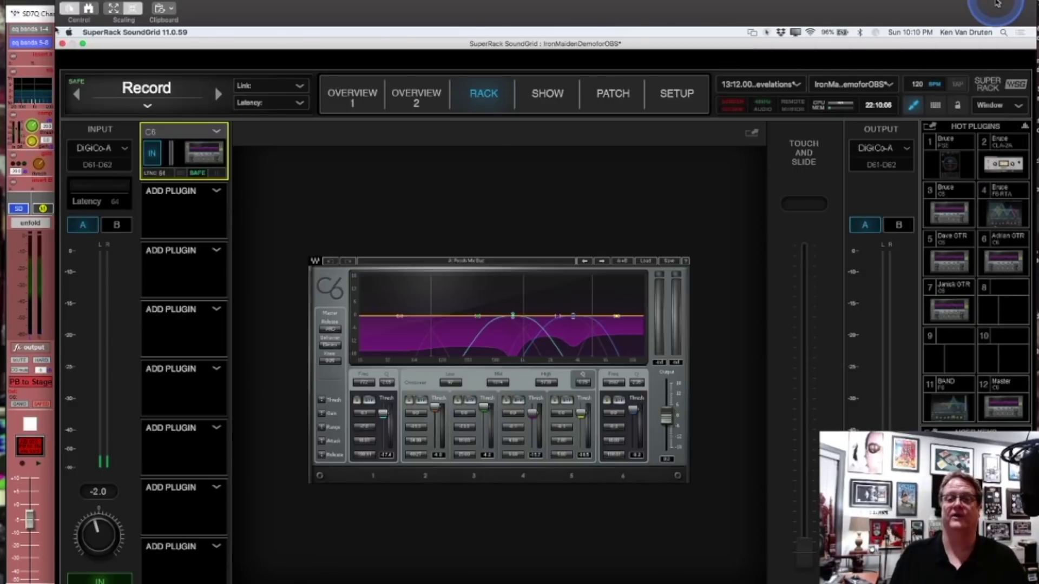
pyautogui.click(436, 96)
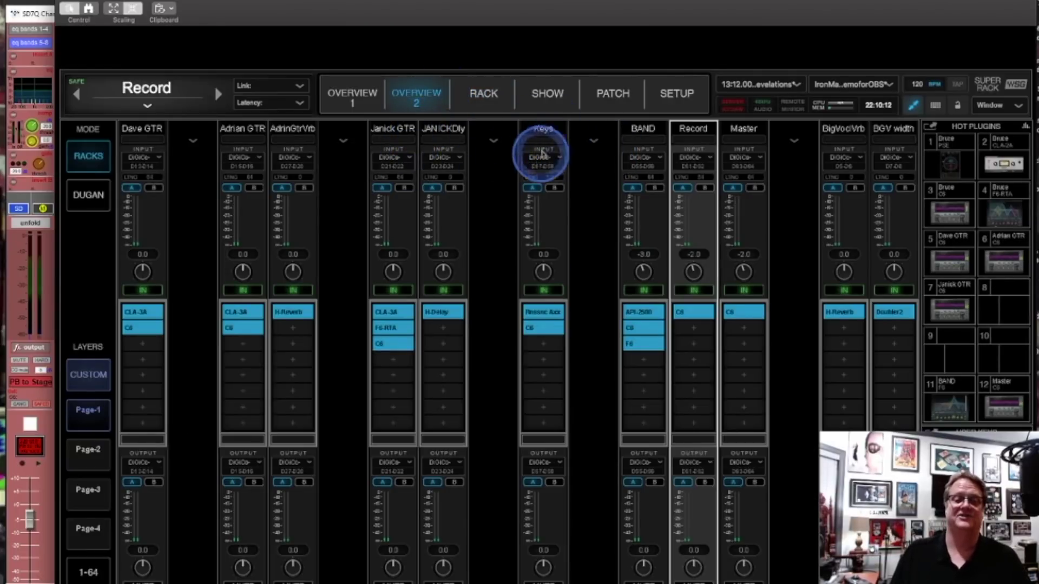
# - Examine the Renaissance Axx and C6 plugins on the Keys rack, and return to Overview 2
pyautogui.doubleClick(544, 318)
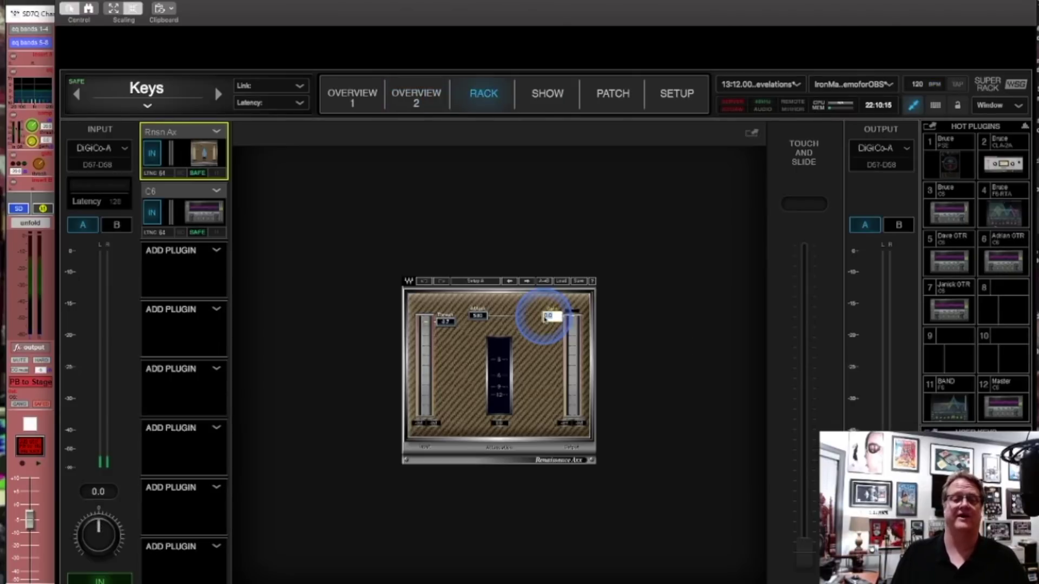
pyautogui.click(198, 215)
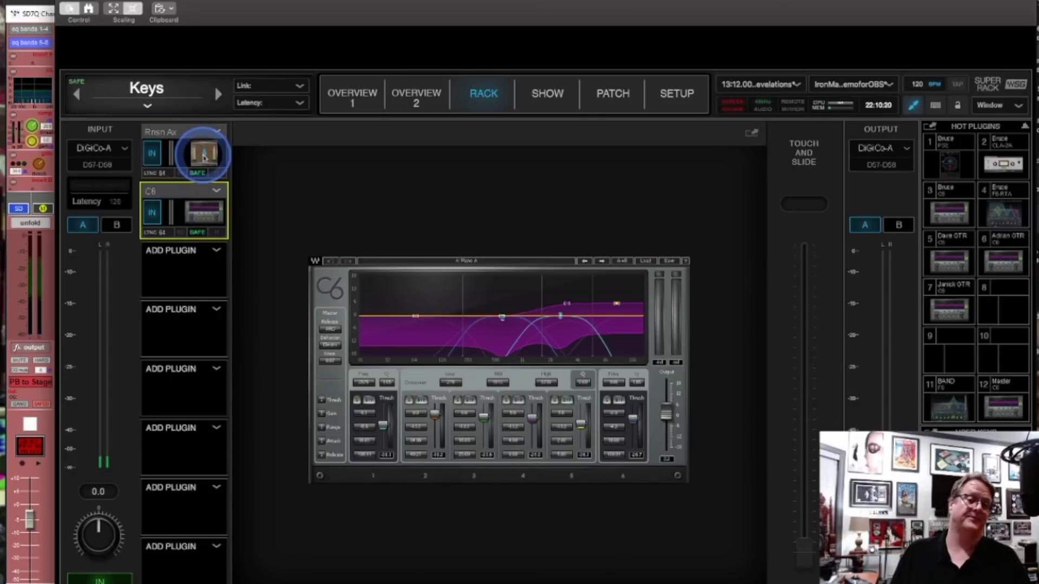
pyautogui.click(414, 98)
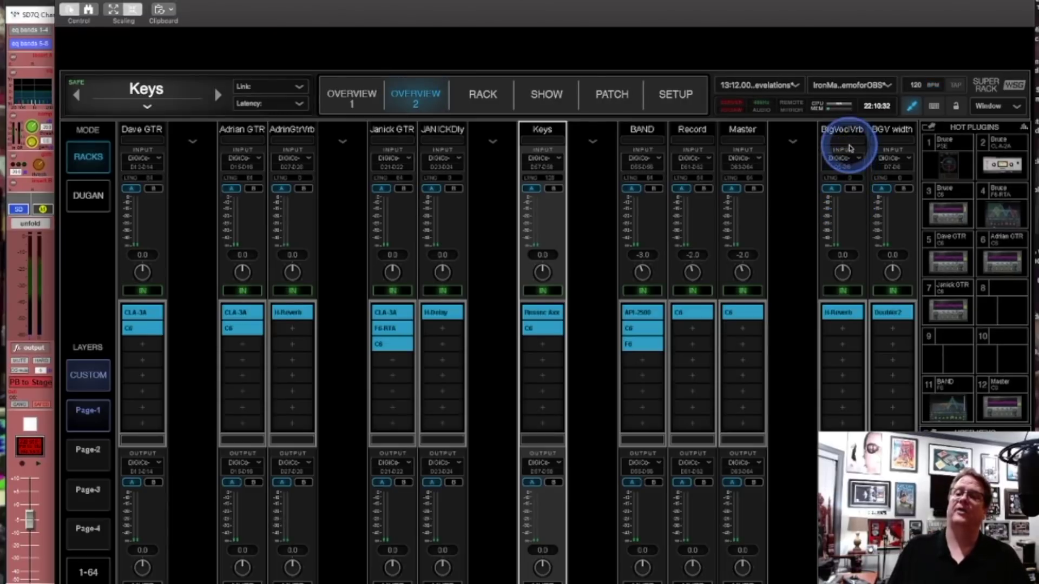
# - Open the H-Reverb on the Big Vocal Verb rack, select its pre delay control, and return to Overview 2
pyautogui.click(842, 313)
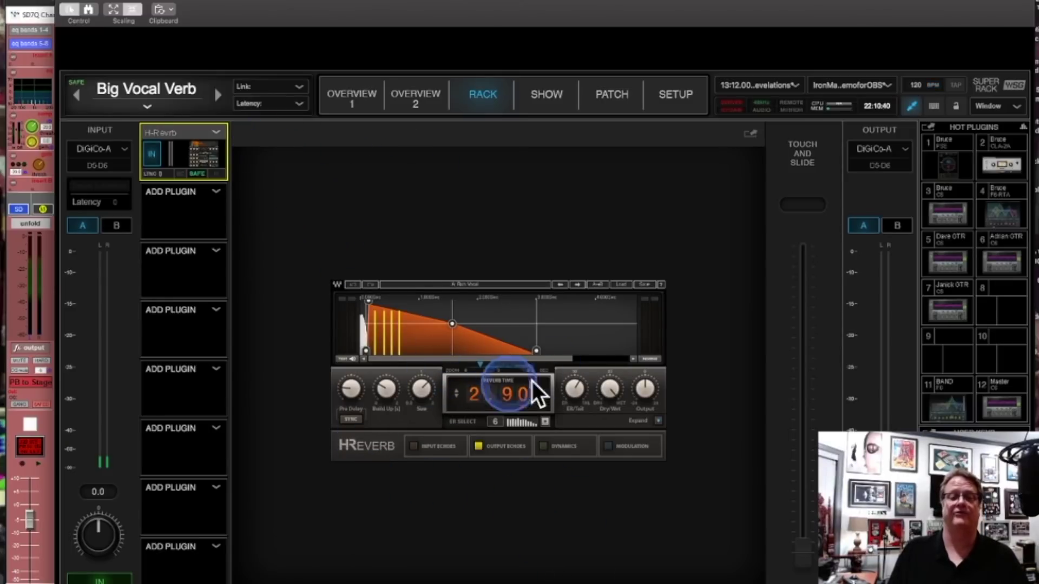
pyautogui.click(350, 389)
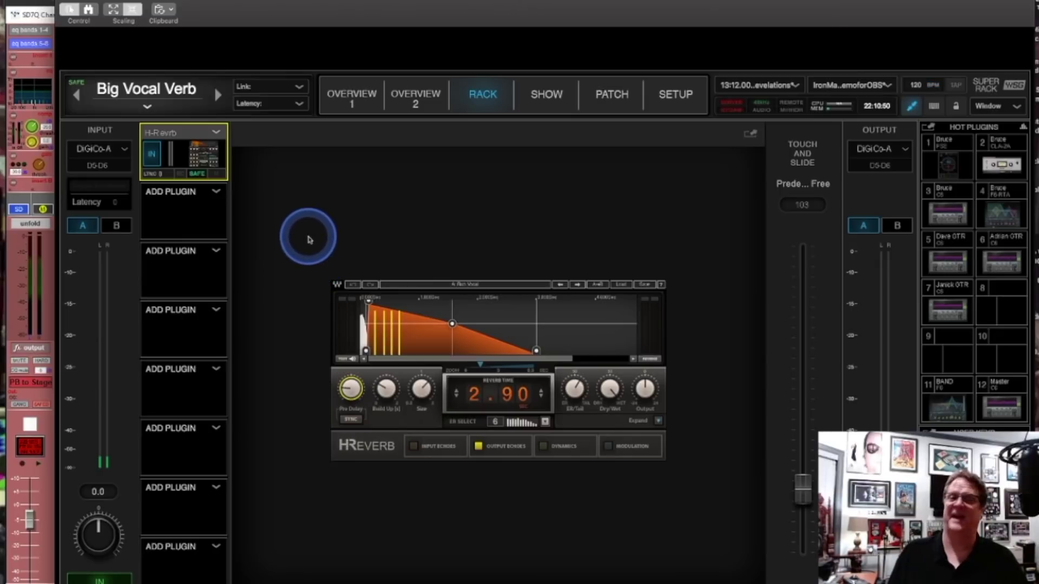
pyautogui.click(417, 105)
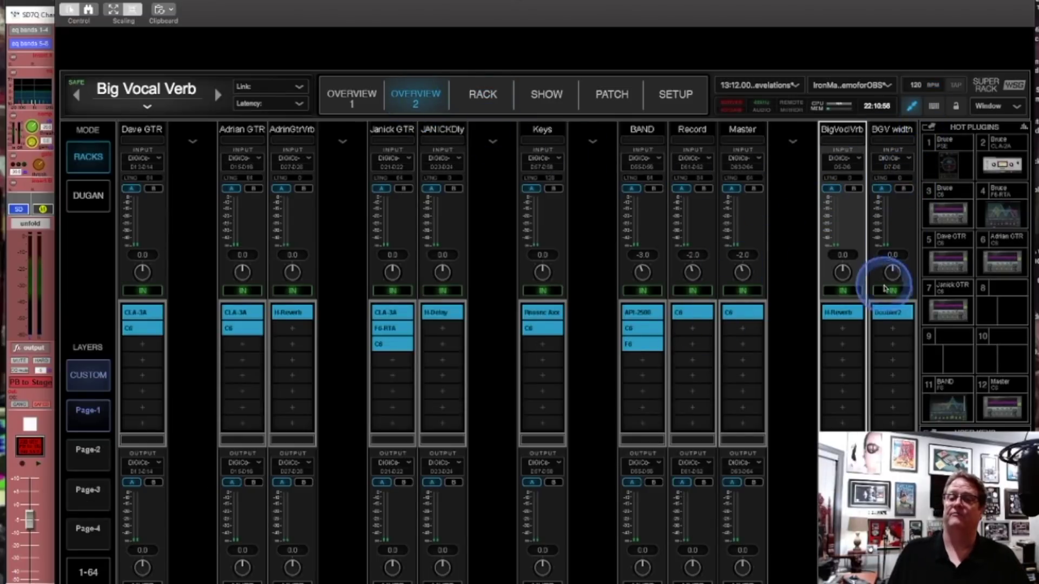
# - Examine the Doubler2 plugin on the BGV width rack, and return to the rack overviews, showing Overview 1
pyautogui.click(890, 314)
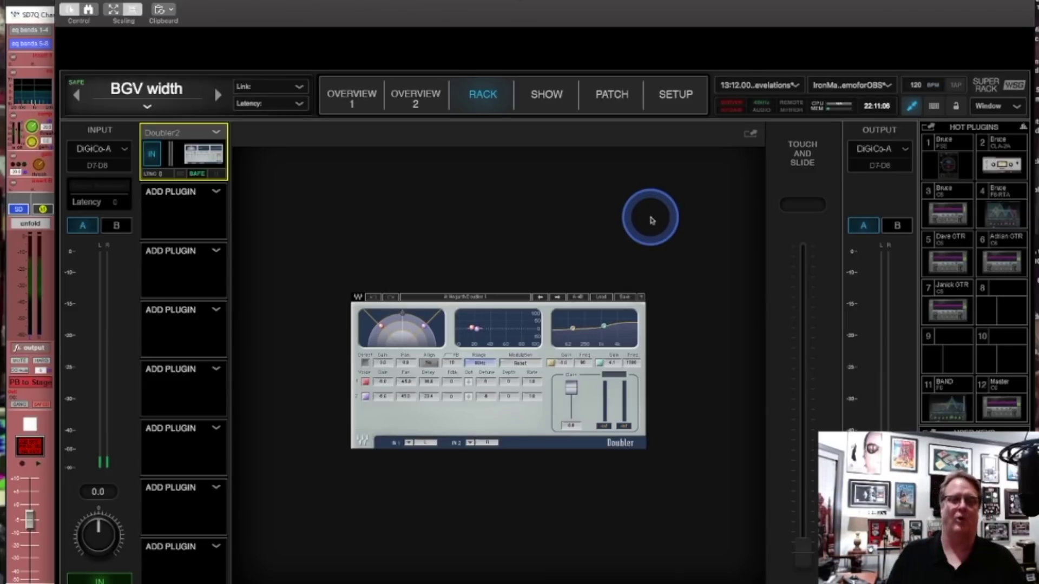
pyautogui.click(426, 99)
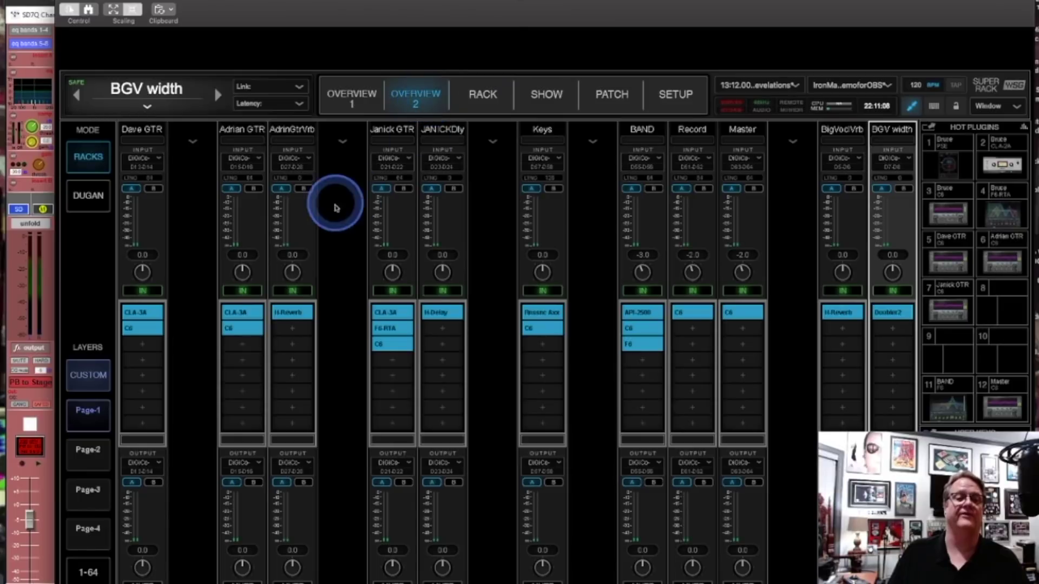
pyautogui.click(351, 99)
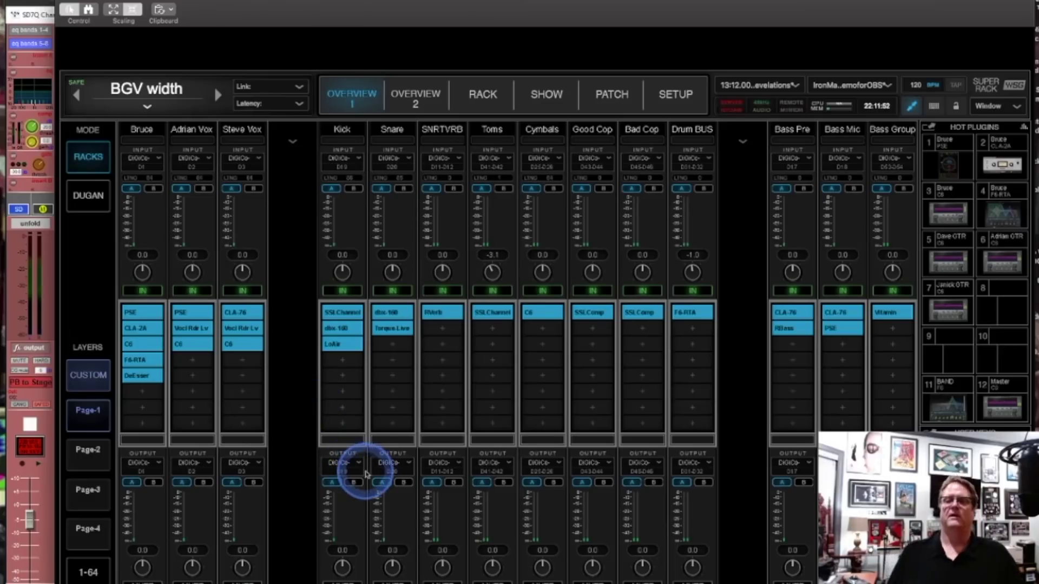
# - Switch to the console's channel surfaces, open the BRUCE channel's outputs, and examine its insert A send and return
pyautogui.click(35, 188)
pyautogui.click(41, 27)
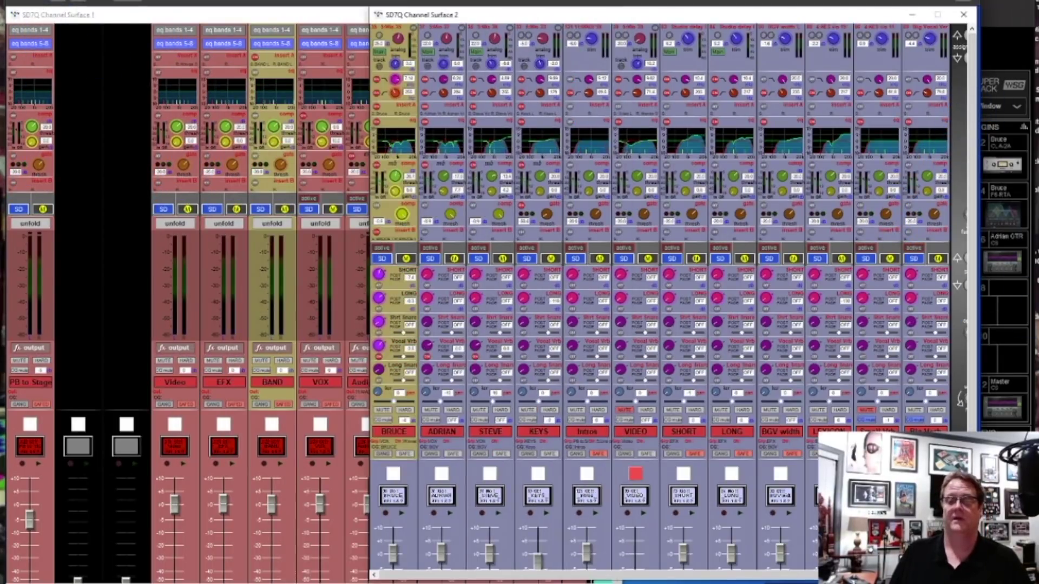
pyautogui.click(363, 500)
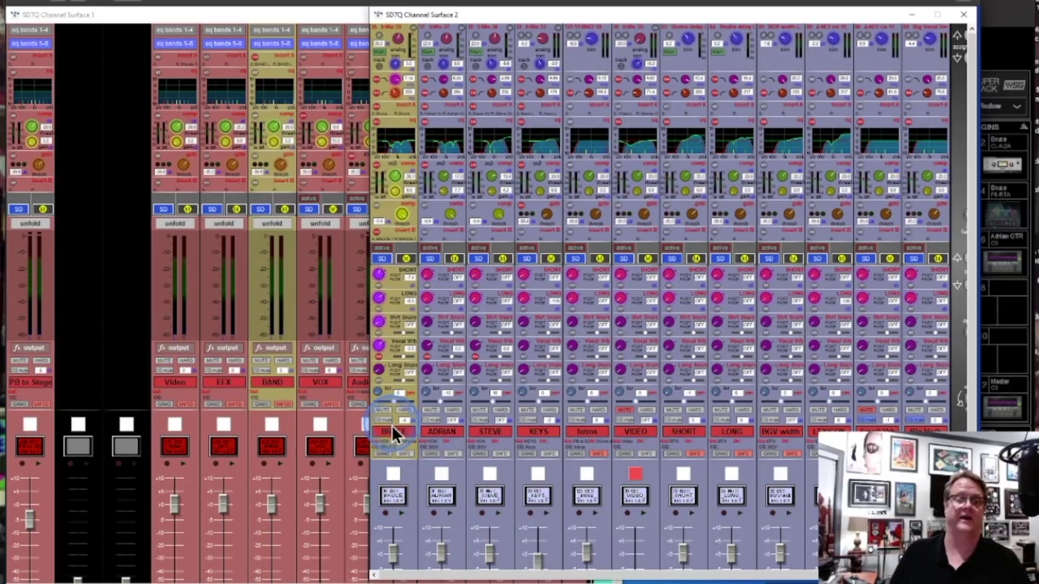
pyautogui.click(394, 443)
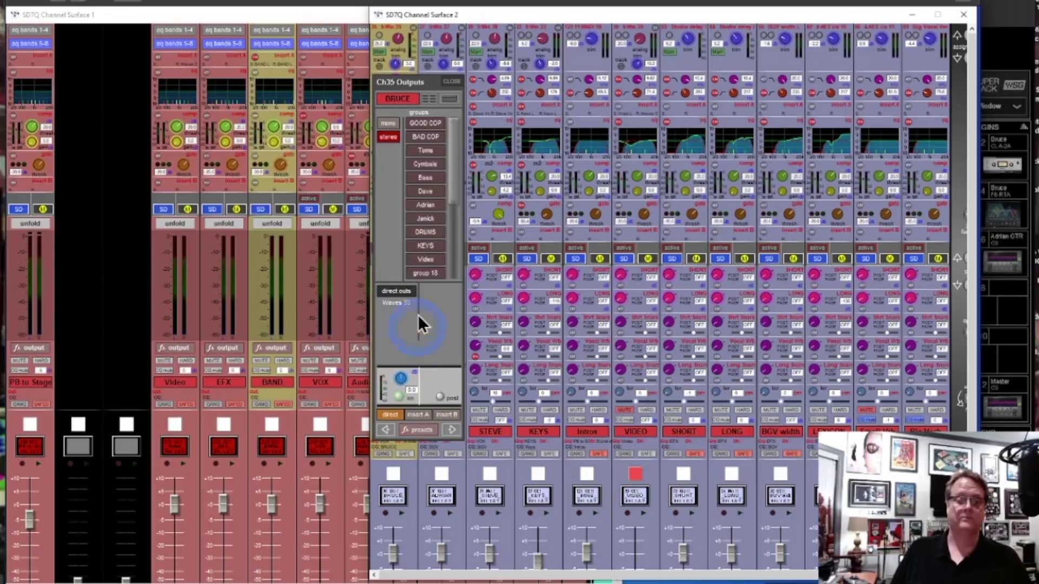
pyautogui.click(423, 414)
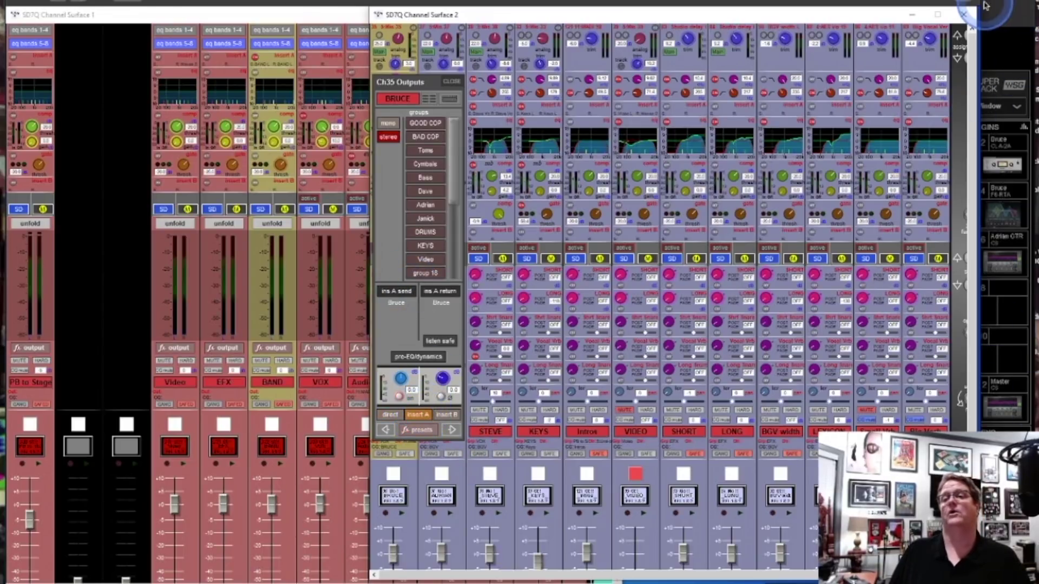
# - Switch to SuperRack and examine the PSE, CLA-2A and C6 plugins on the Bruce rack
pyautogui.click(999, 13)
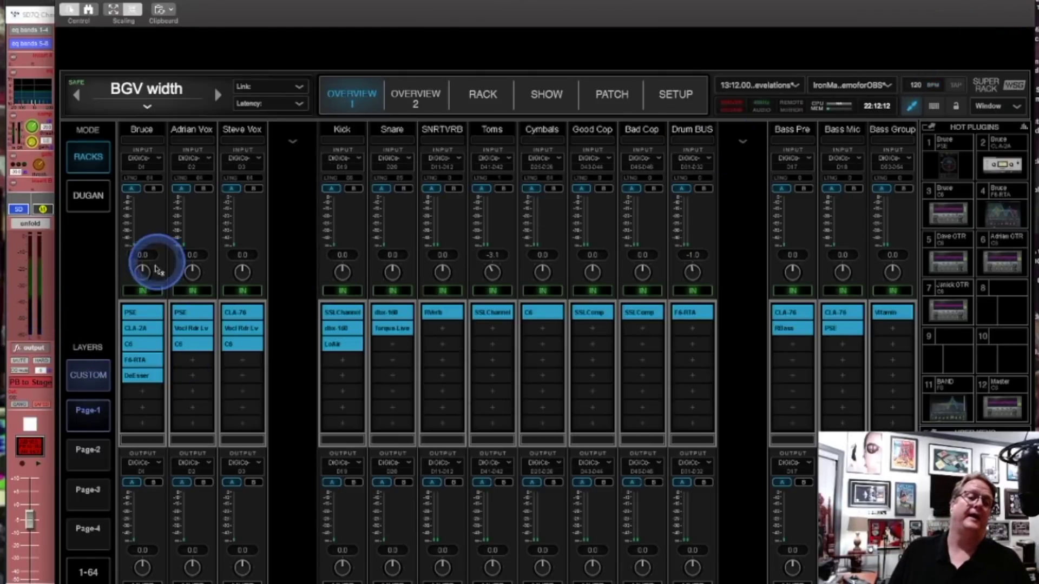
pyautogui.doubleClick(152, 315)
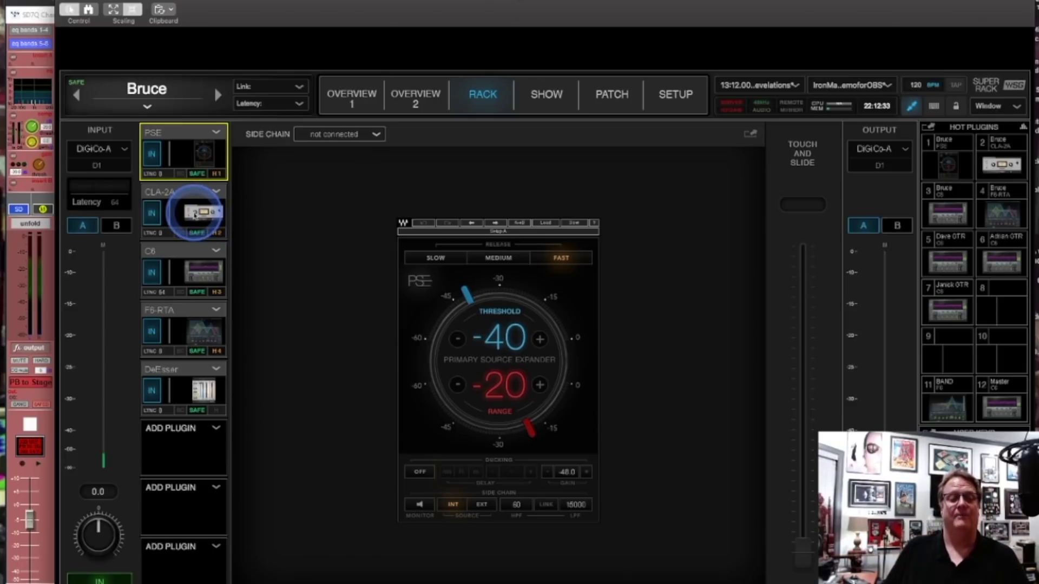
pyautogui.click(195, 215)
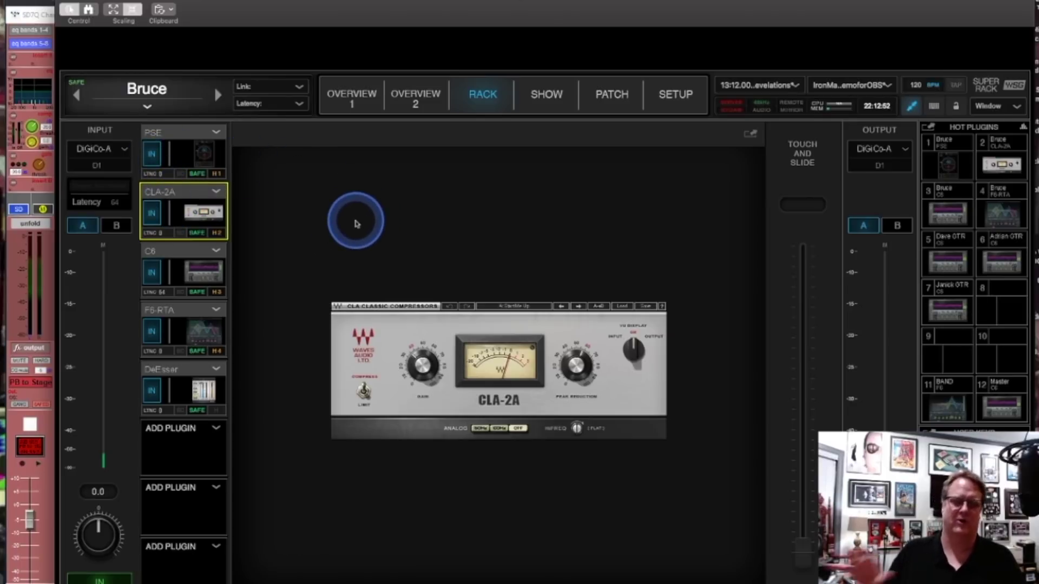
pyautogui.click(201, 277)
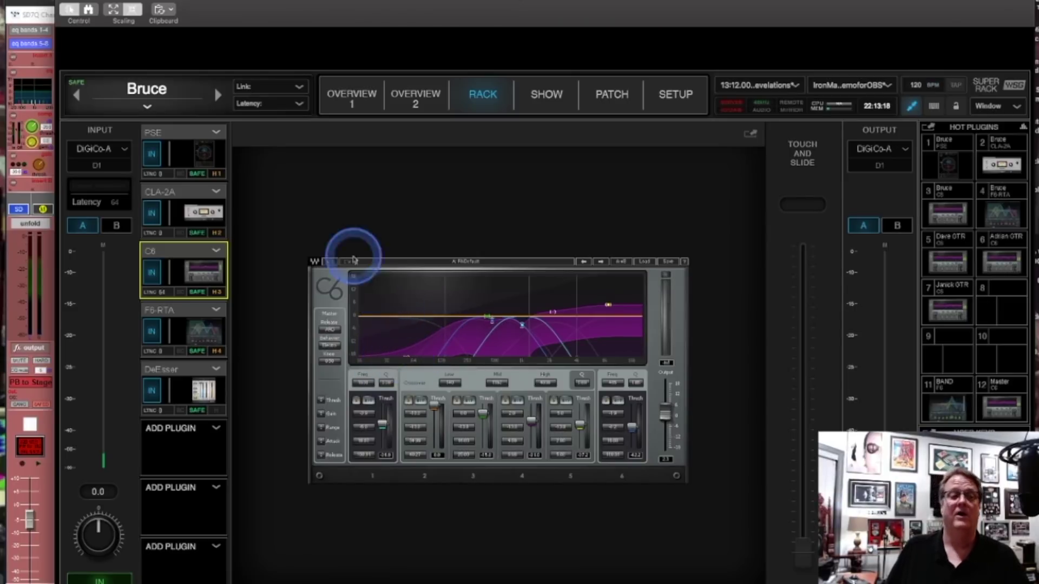
# - Switch to the console's channel surfaces, close the BRUCE channel's outputs, and return to the Bruce rack in SuperRack
pyautogui.click(30, 13)
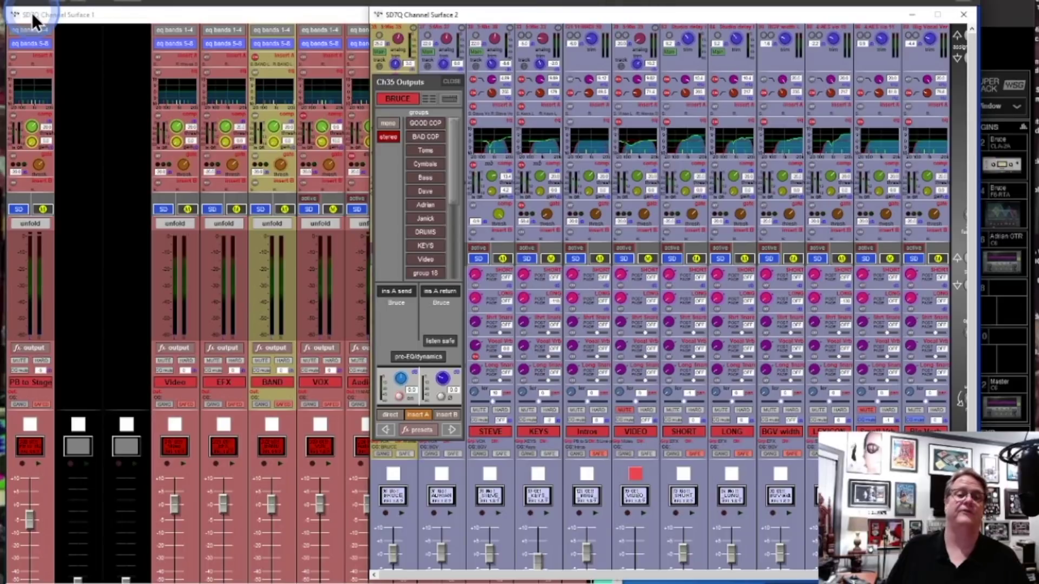
pyautogui.click(455, 79)
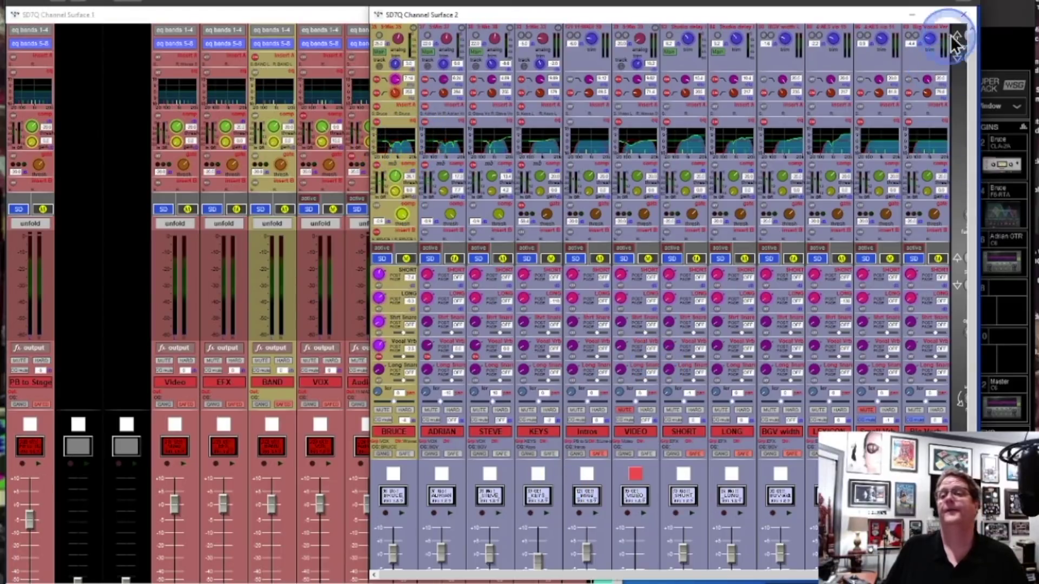
pyautogui.click(1004, 8)
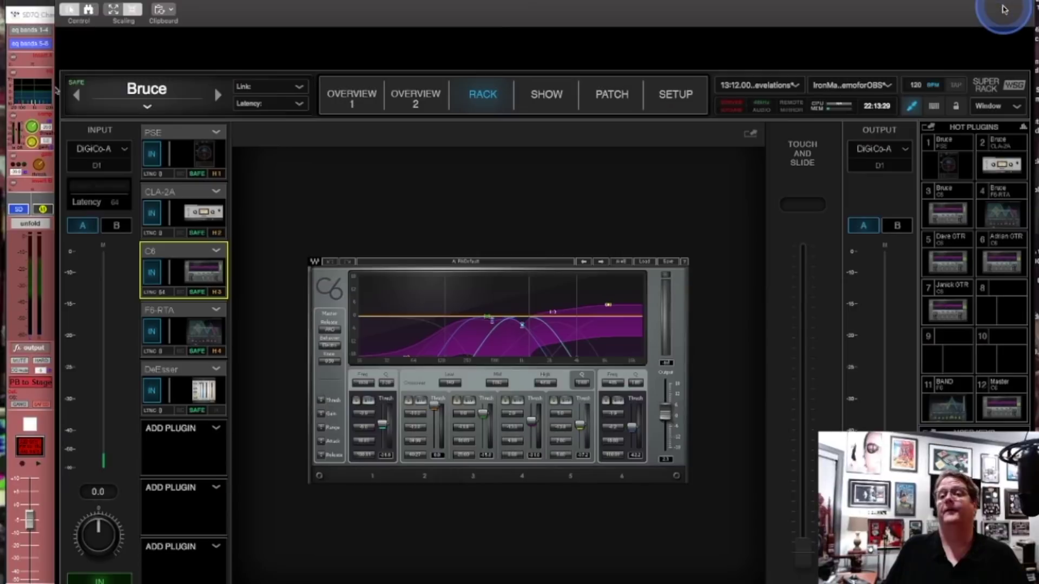
# - Examine the F6-RTA plugin on the Bruce rack, selecting bands 2, 4 and 1 in turn
pyautogui.click(202, 343)
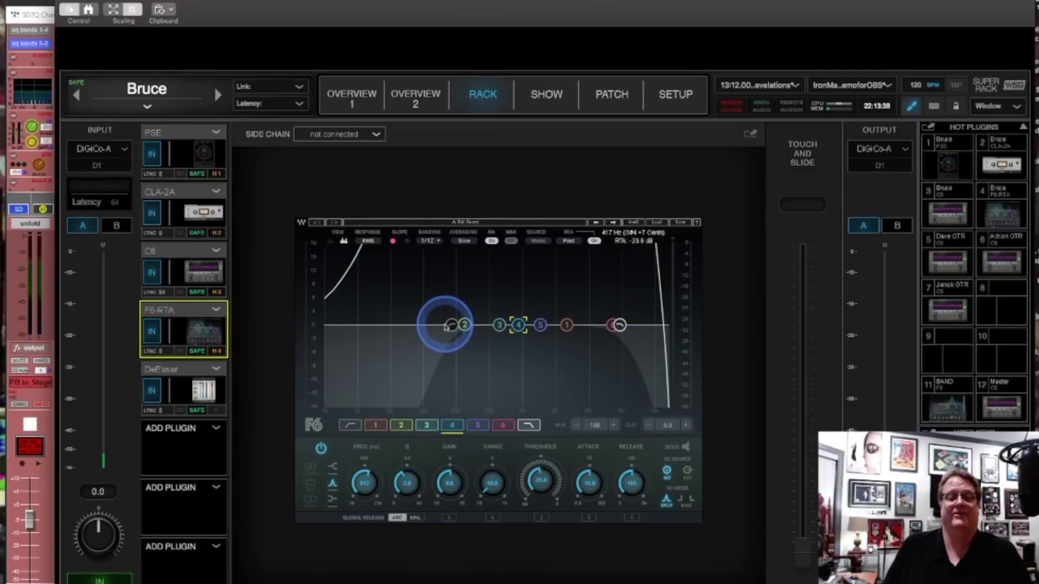
pyautogui.click(463, 325)
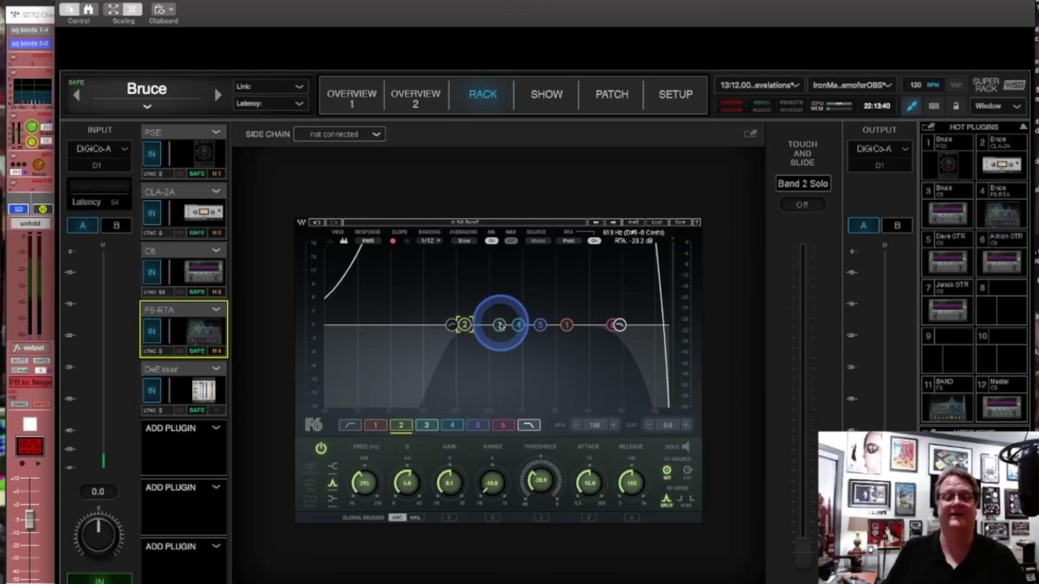
pyautogui.click(518, 324)
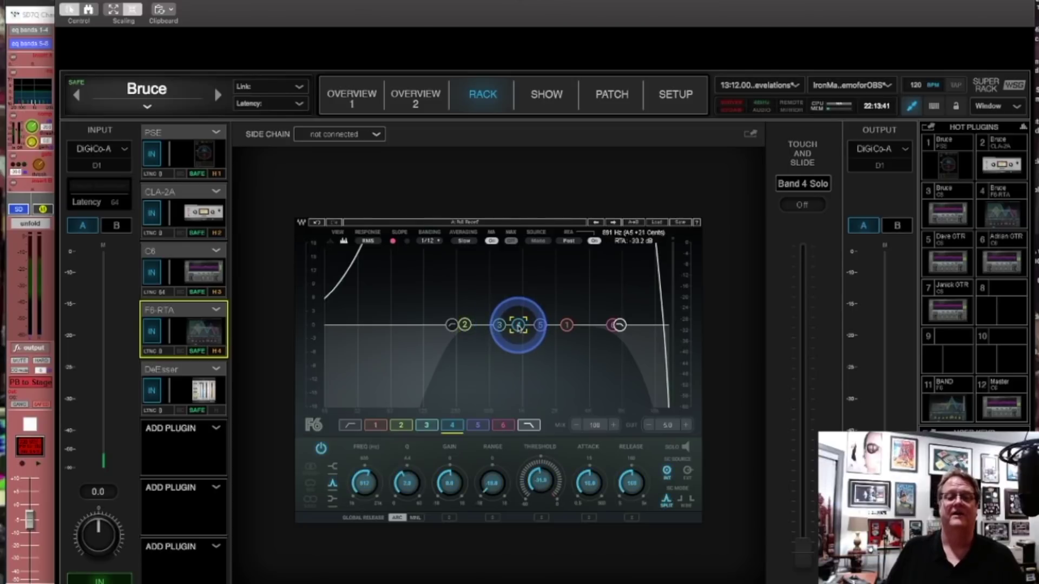
pyautogui.click(566, 325)
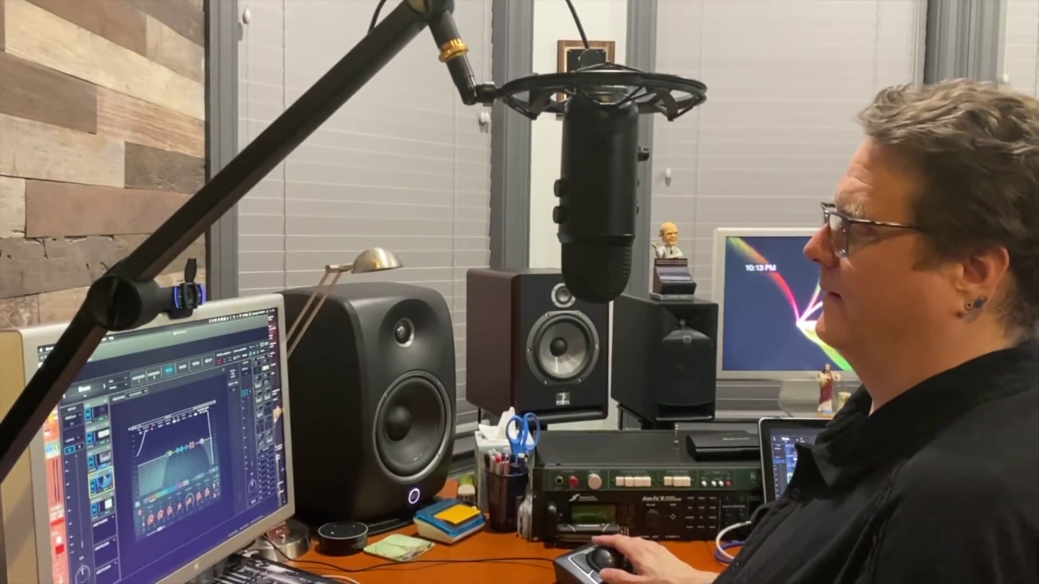
# - Compare the C6 with the F6-RTA on the Bruce rack, and examine the DeEsser plugin
pyautogui.click(206, 270)
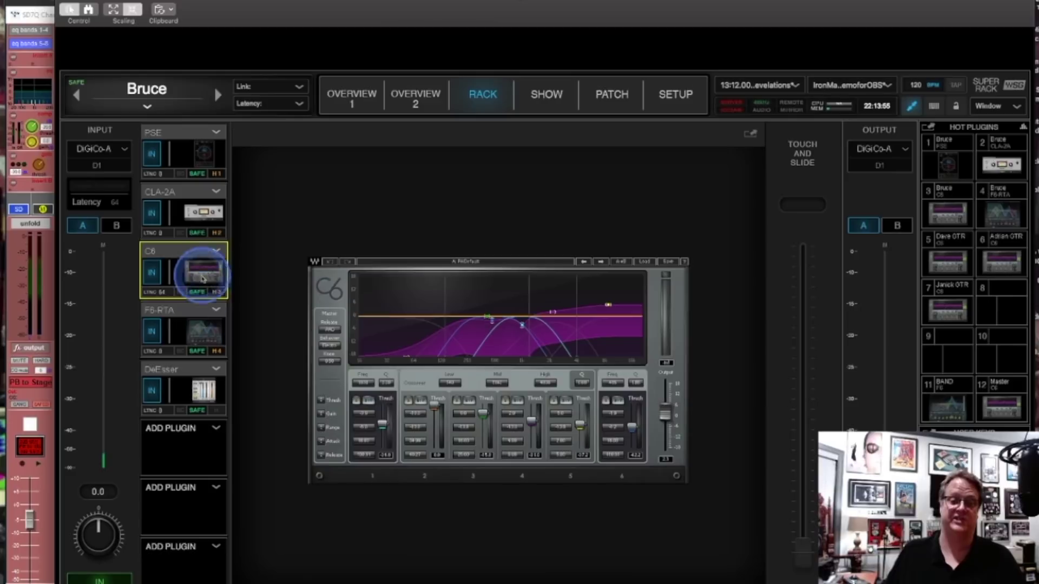
pyautogui.click(197, 326)
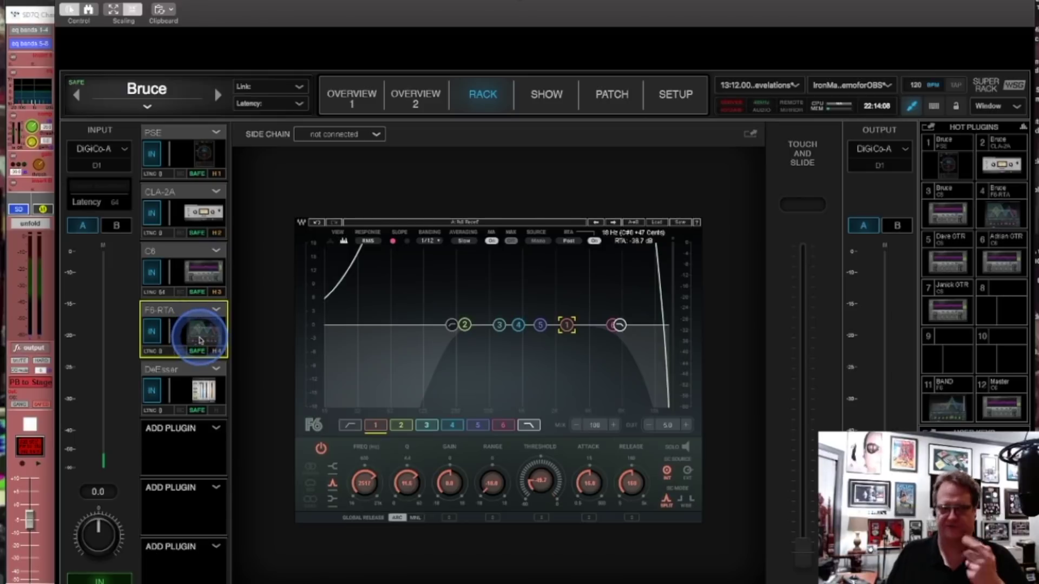
pyautogui.click(204, 389)
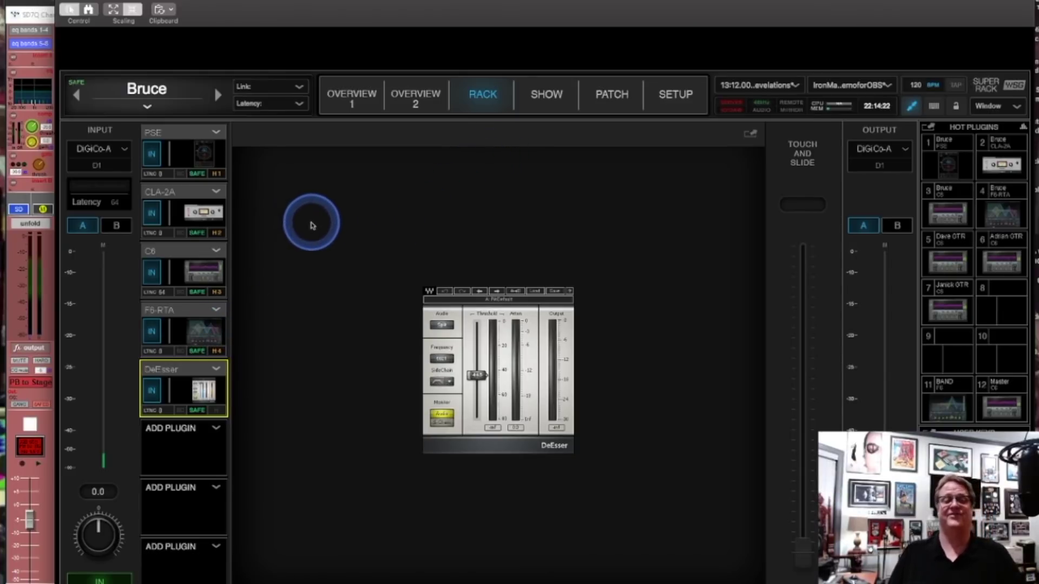
# - Return to the rack overviews and examine the PSE, Vocal Rider and C6 plugins on the Adrian Vox rack
pyautogui.click(409, 102)
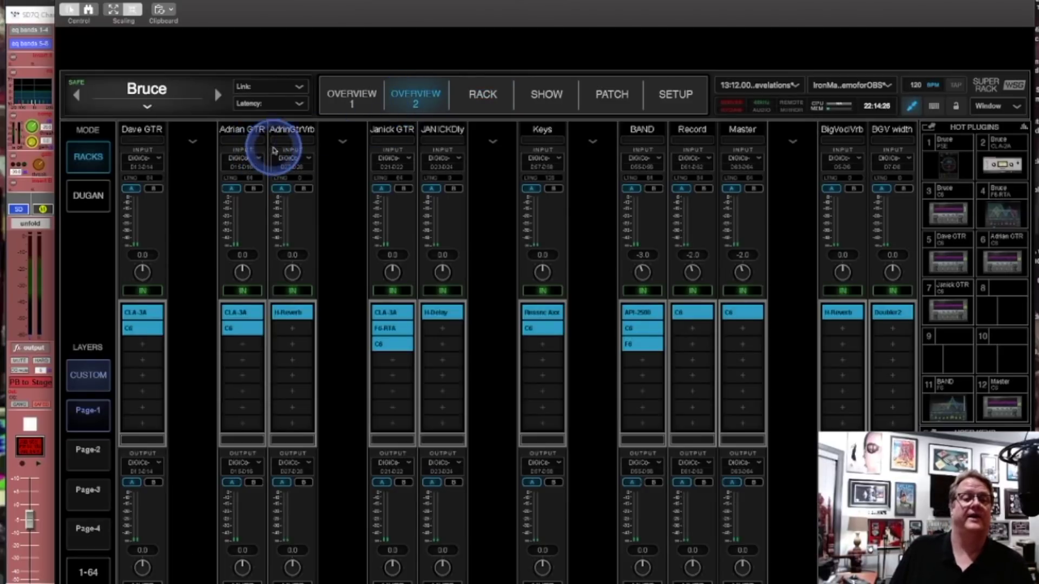
pyautogui.click(333, 108)
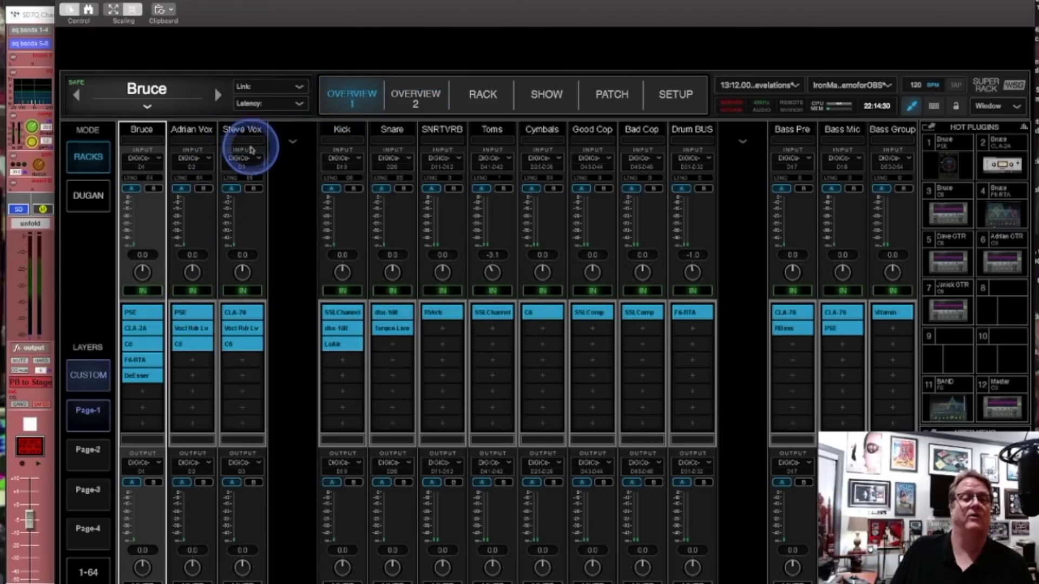
pyautogui.click(189, 315)
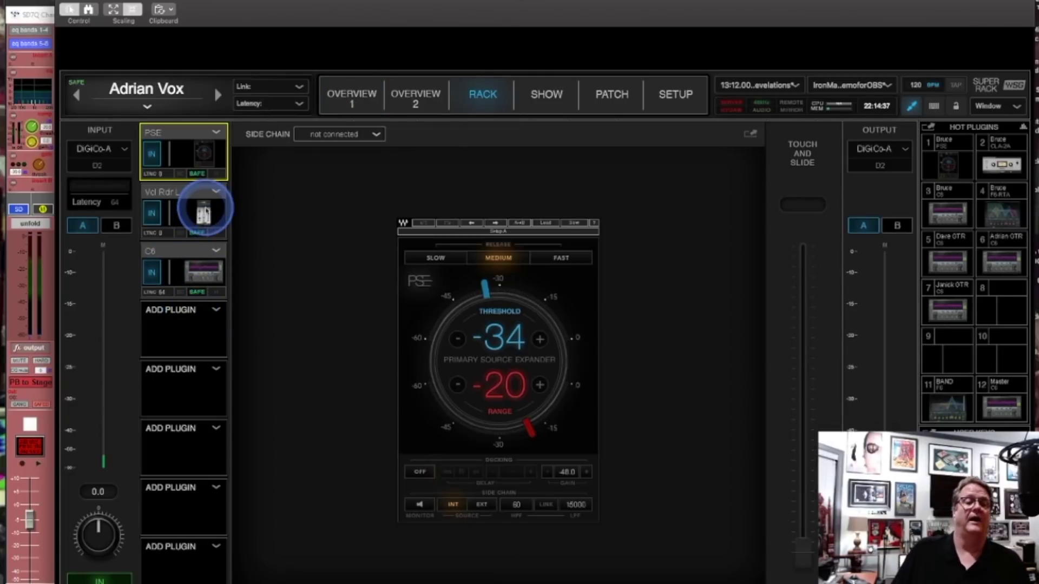
pyautogui.click(204, 210)
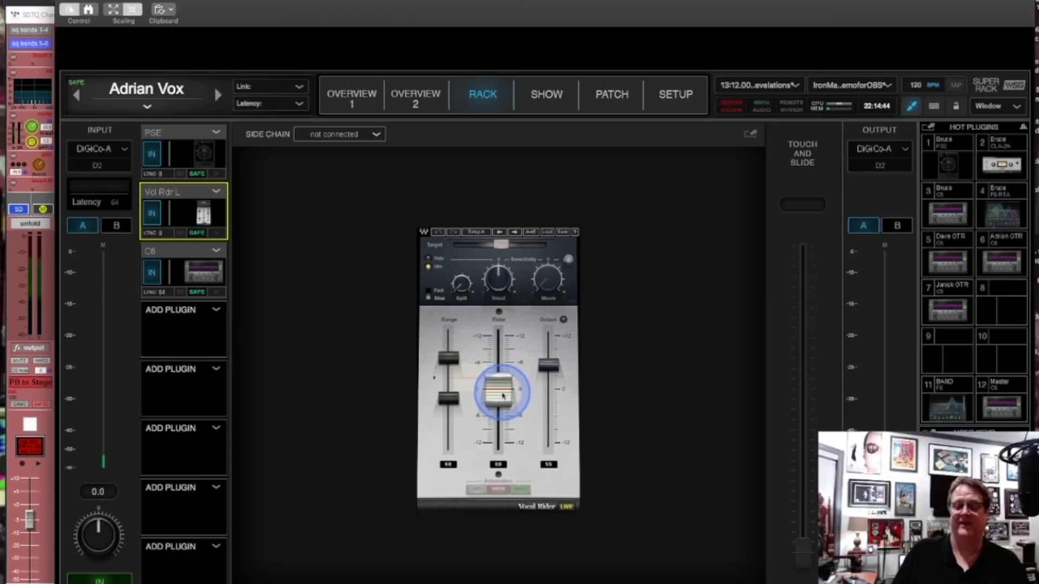
pyautogui.moveTo(503, 396)
pyautogui.mouseDown()
pyautogui.moveTo(491, 320)
pyautogui.moveTo(494, 409)
pyautogui.mouseUp()
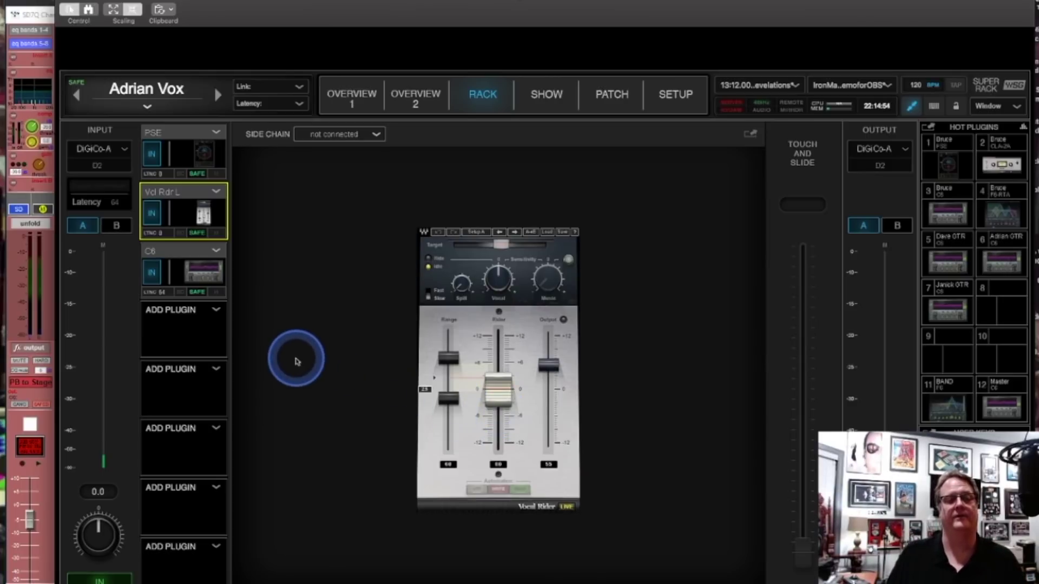
pyautogui.click(202, 272)
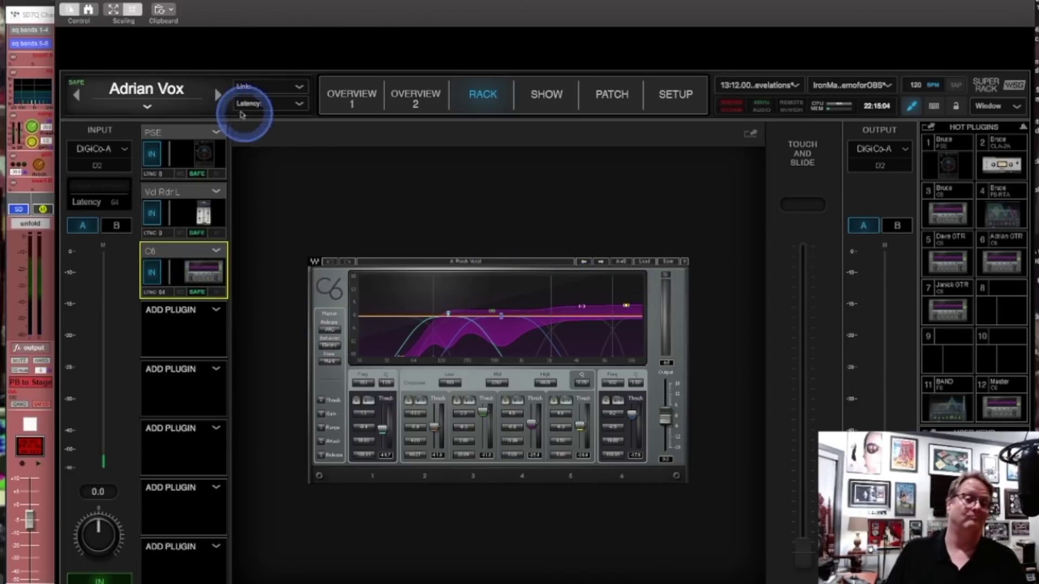
# - Examine the C6, CLA-76 and Vocal Rider plugins on the Steve Vox rack, and review Overview 1 and Overview 2
pyautogui.click(217, 97)
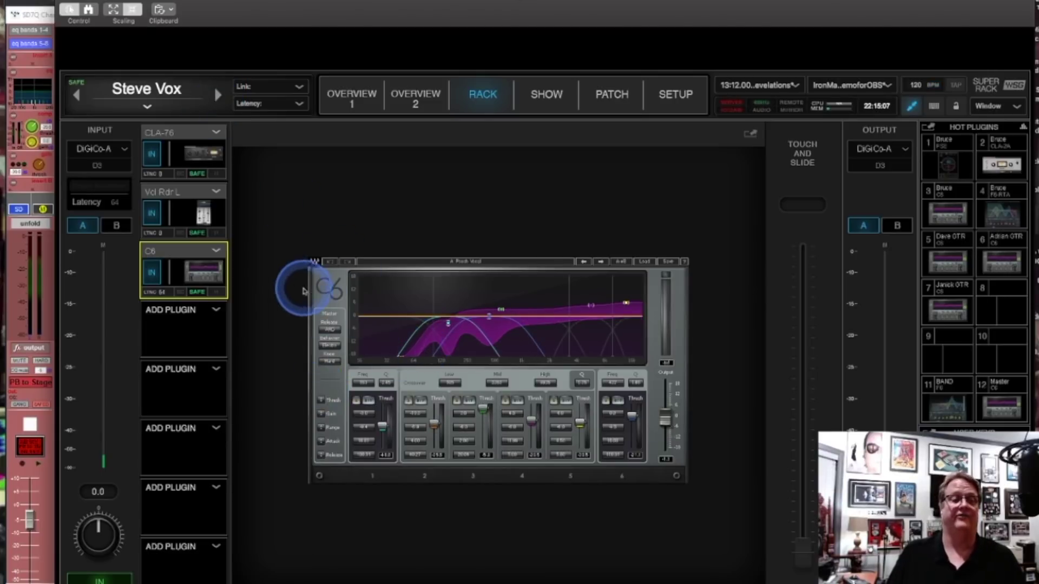
pyautogui.click(193, 151)
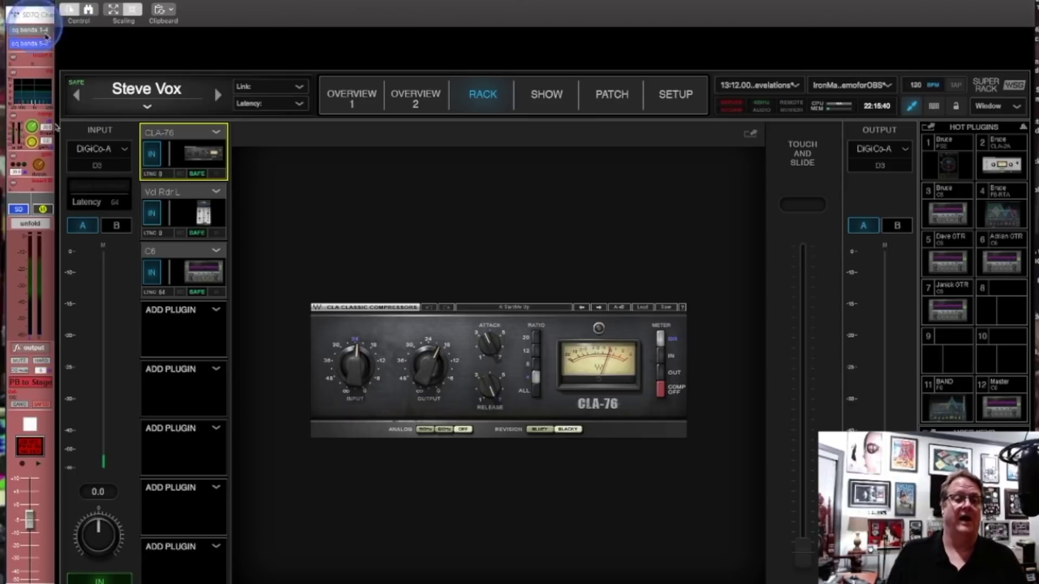
pyautogui.click(194, 206)
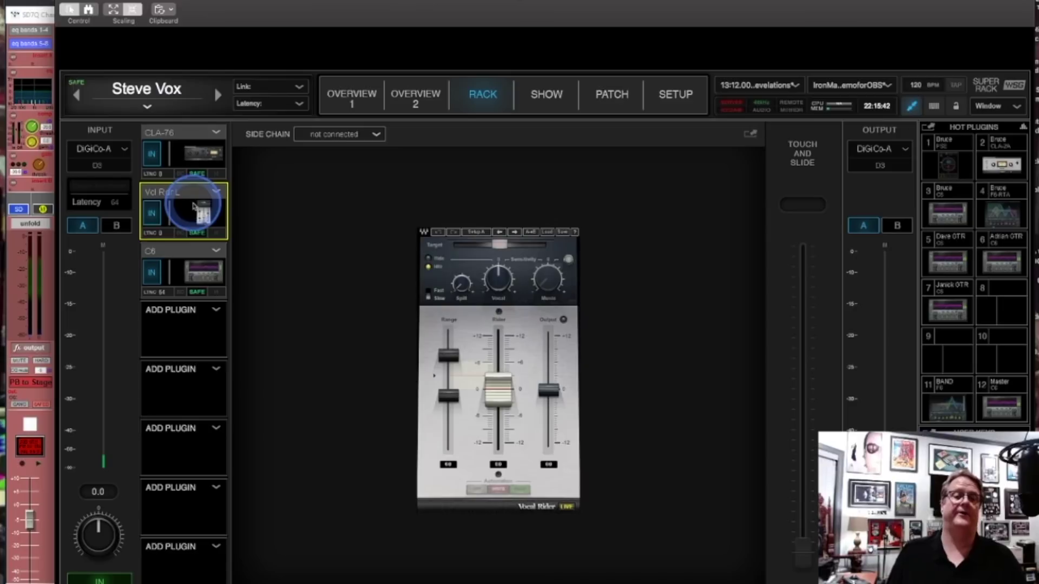
pyautogui.click(201, 283)
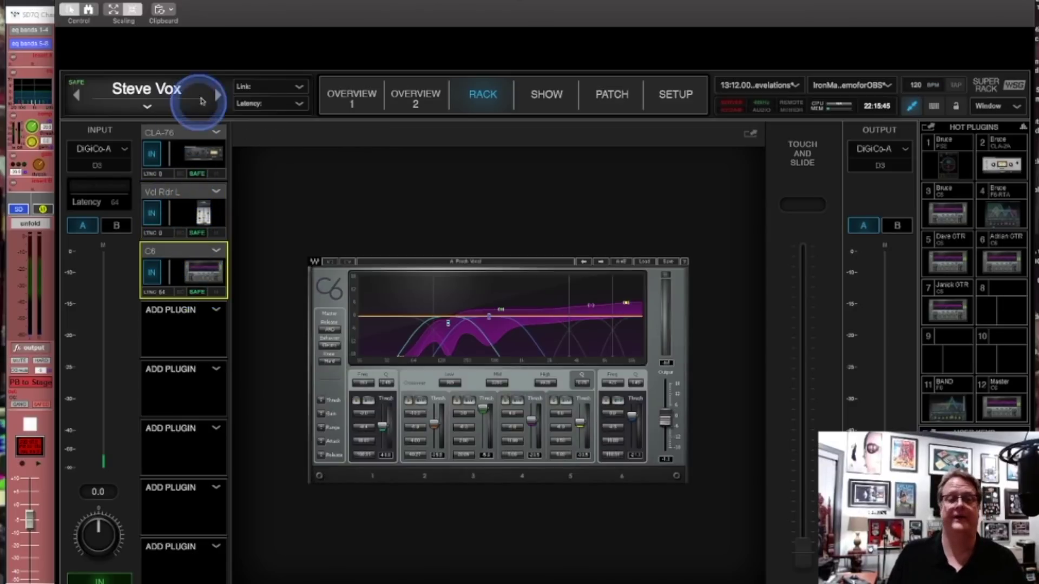
pyautogui.click(376, 106)
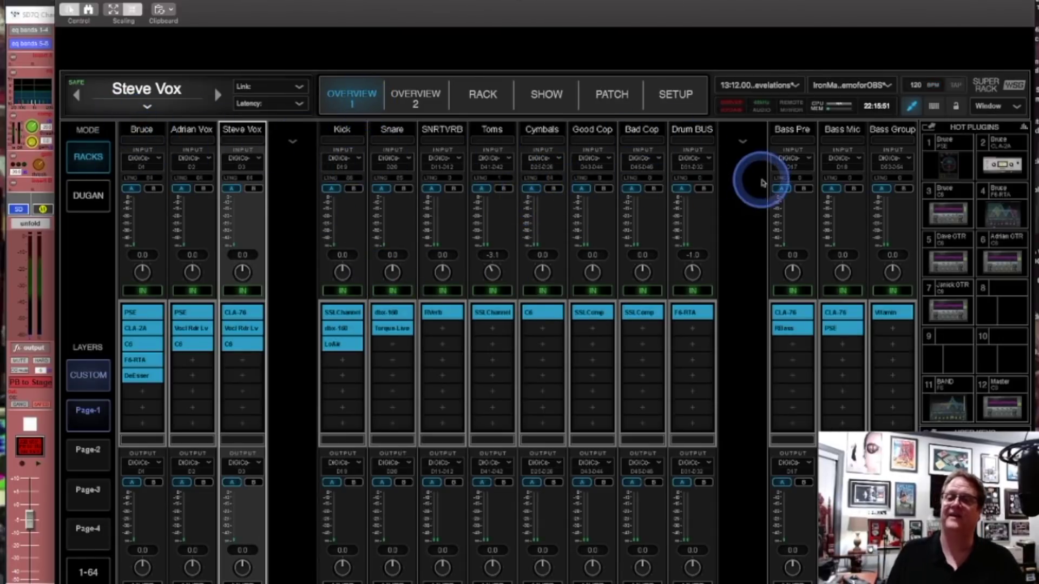
pyautogui.click(418, 104)
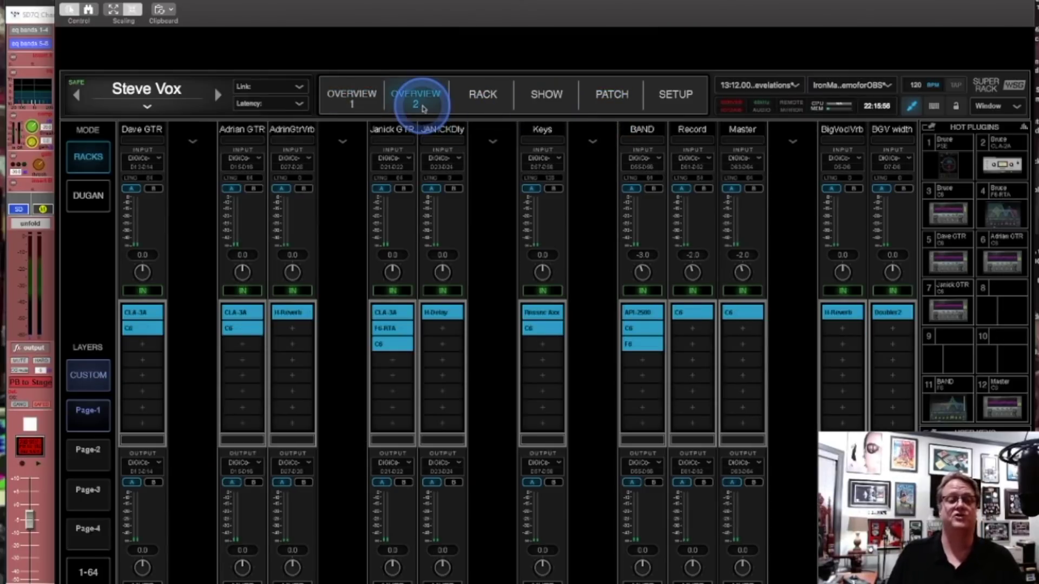
# - Review the show's sessions and snapshots, the device-to-device patch, and the setup inventory
pyautogui.click(544, 97)
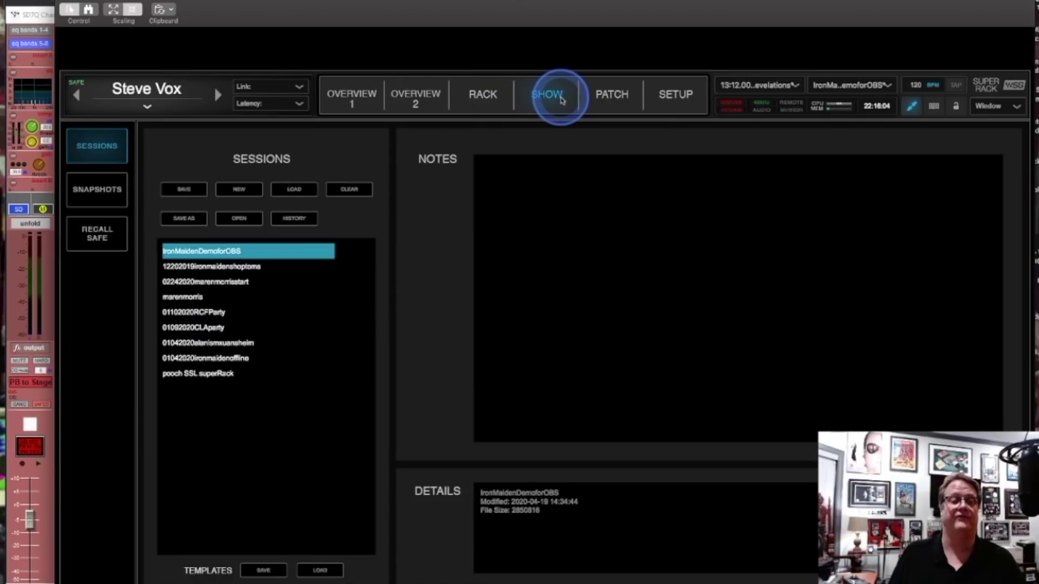
pyautogui.click(104, 195)
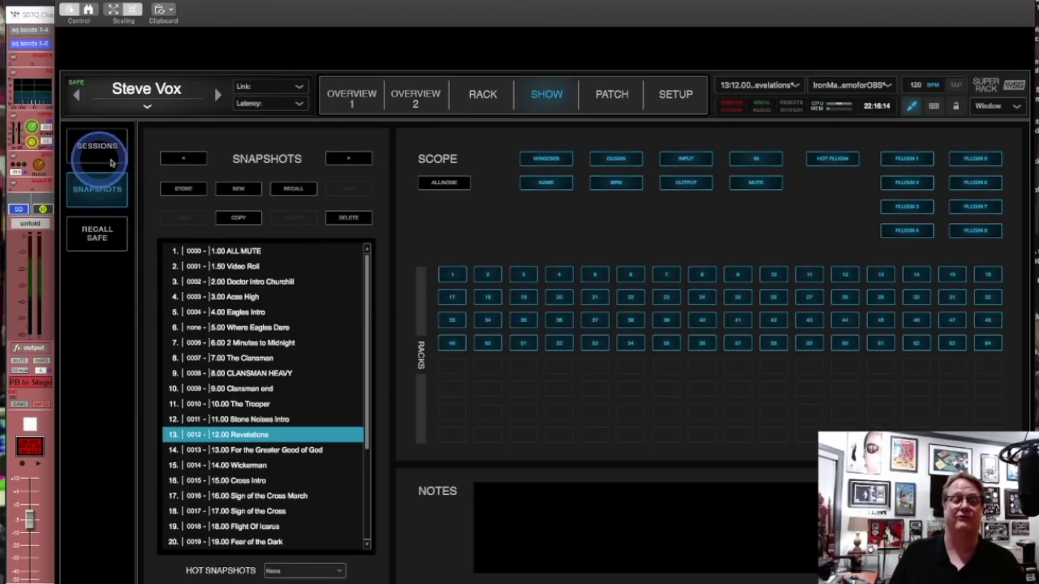
pyautogui.click(615, 100)
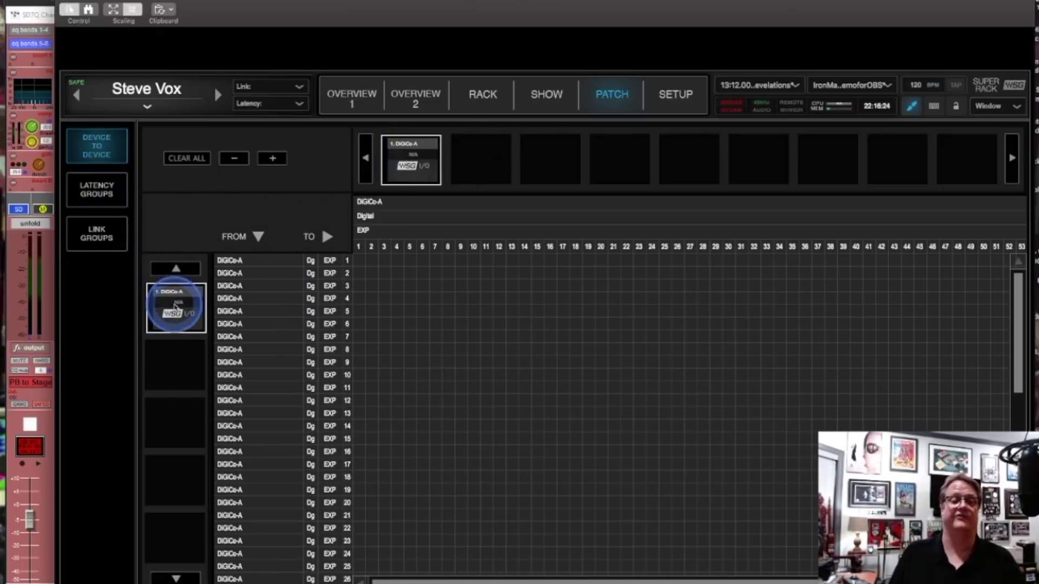
pyautogui.click(685, 101)
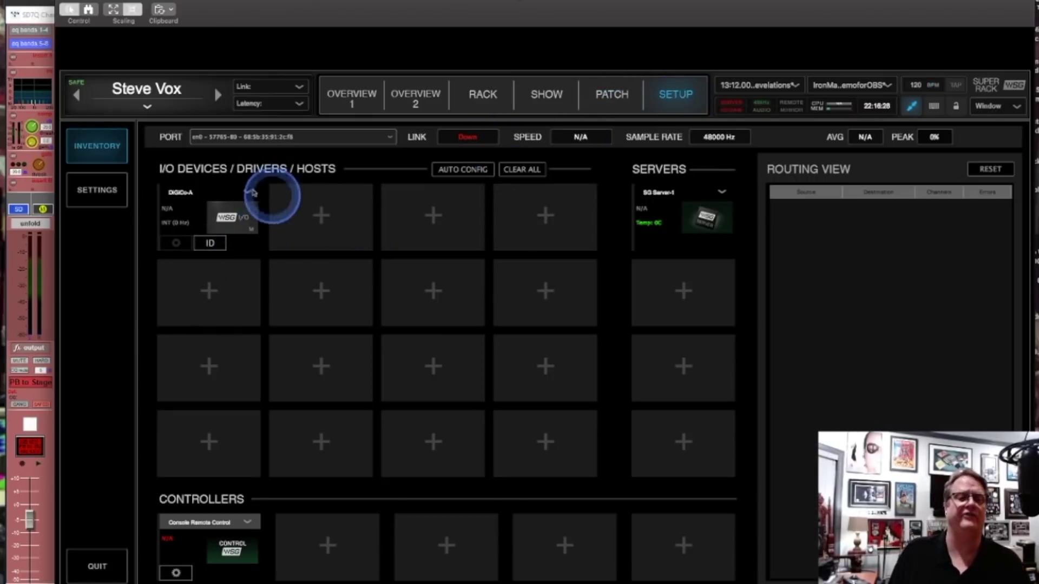